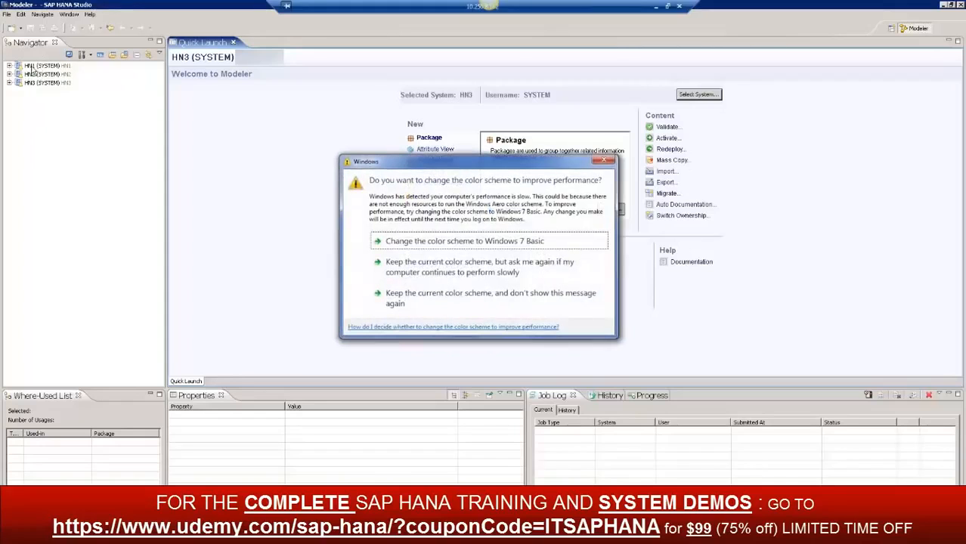
Dismiss the Windows color scheme prompt, and maximize and restore the Quick Launch view
{"action": "left_click", "coordinate": [604, 160]}
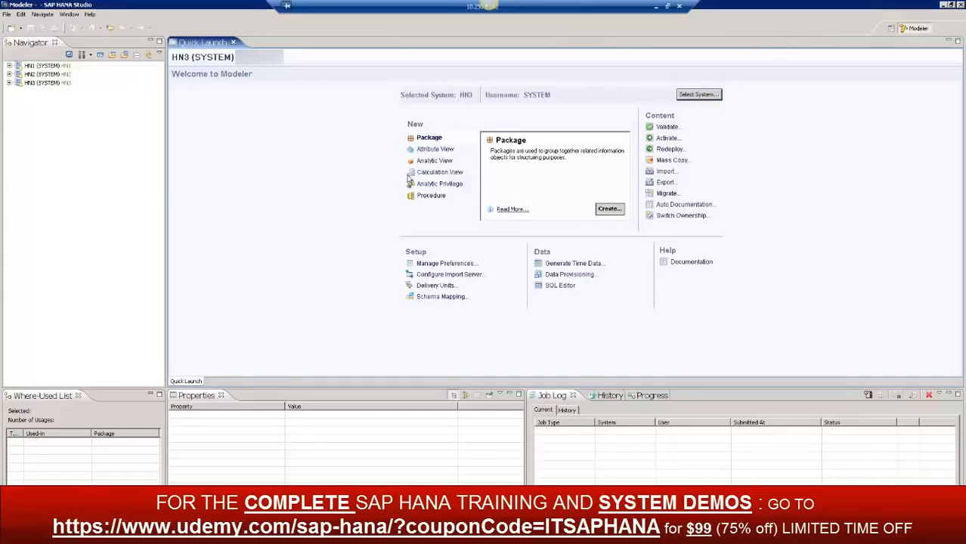
{"action": "left_click", "coordinate": [957, 43]}
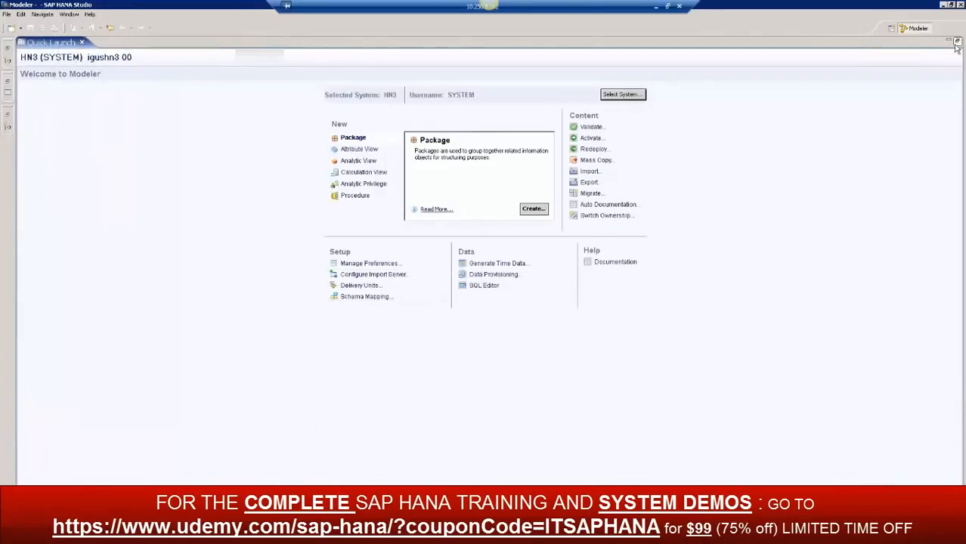
{"action": "left_click", "coordinate": [956, 43]}
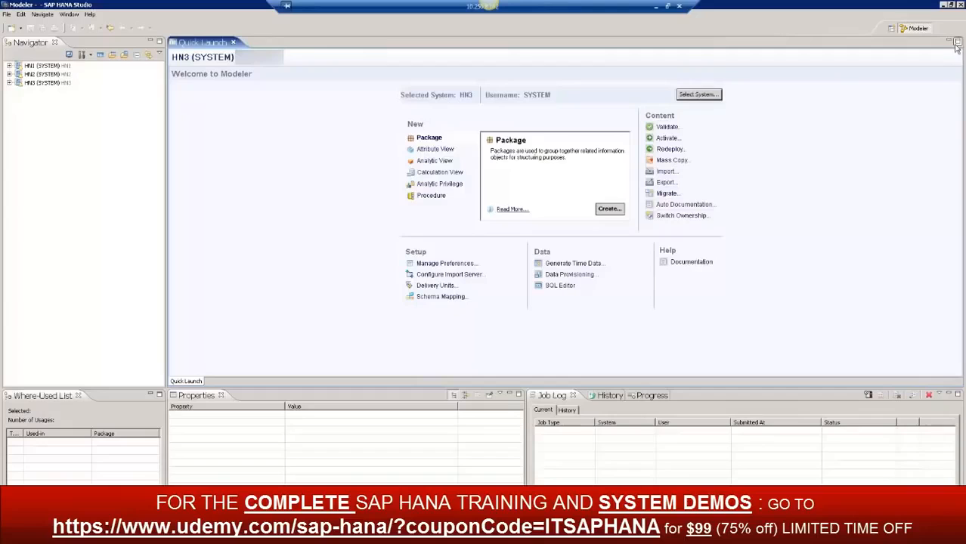
Open the Administration Console (default) perspective
{"action": "left_click", "coordinate": [69, 15]}
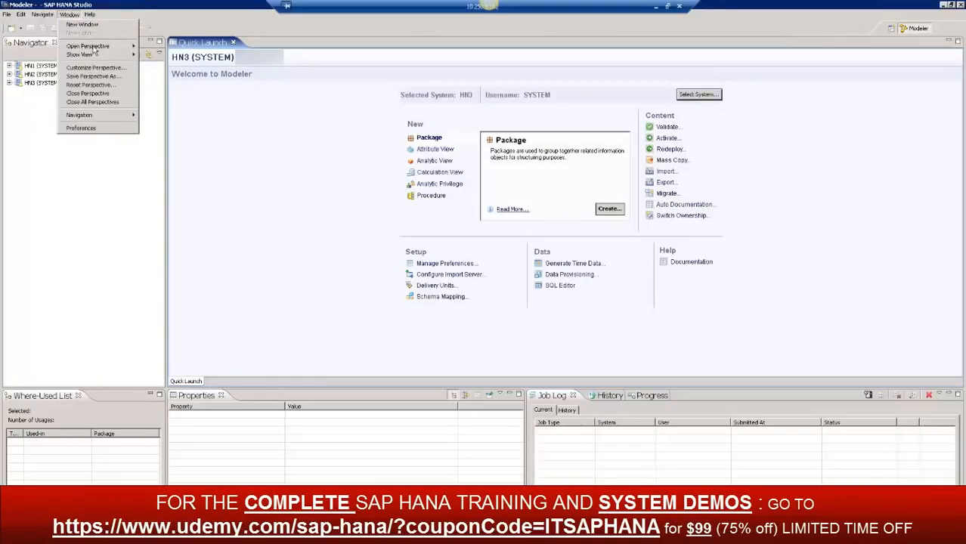
{"action": "mouse_move", "coordinate": [94, 46]}
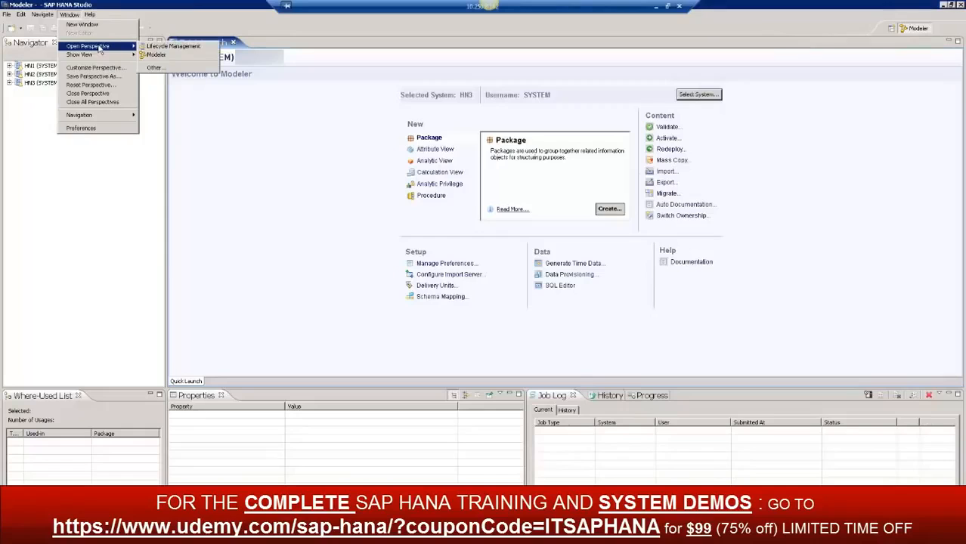
{"action": "left_click", "coordinate": [155, 69]}
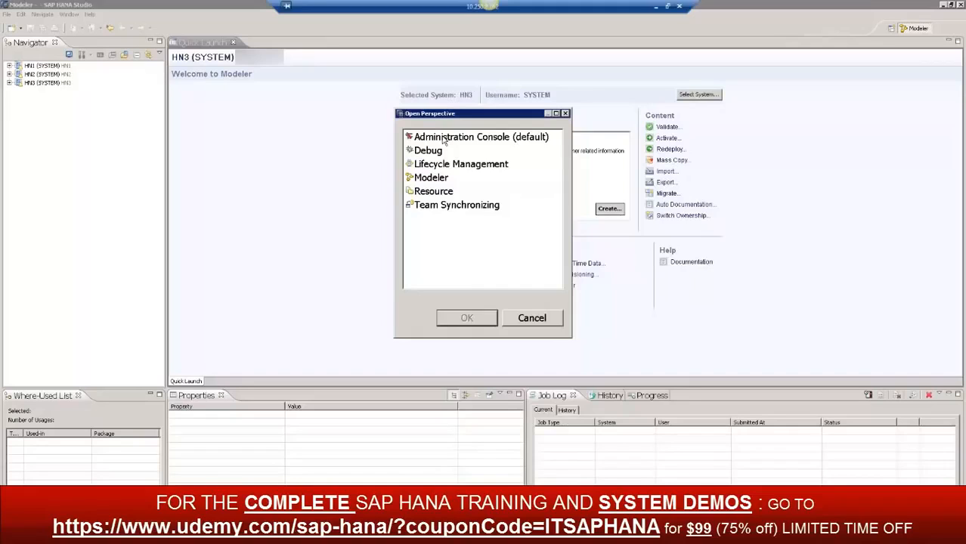
{"action": "double_click", "coordinate": [444, 137]}
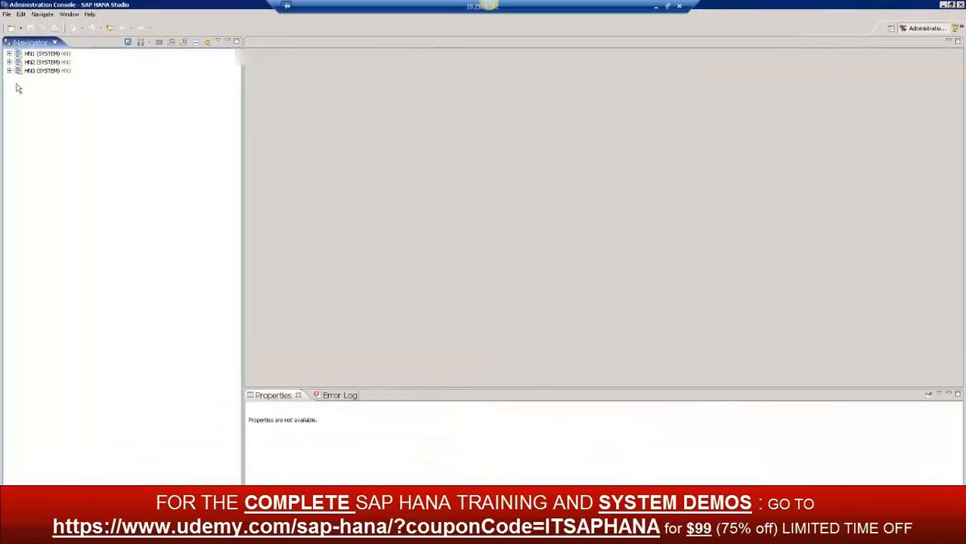
Open the administration overview of the HN3 system
{"action": "left_click", "coordinate": [604, 162]}
{"action": "left_click", "coordinate": [51, 72]}
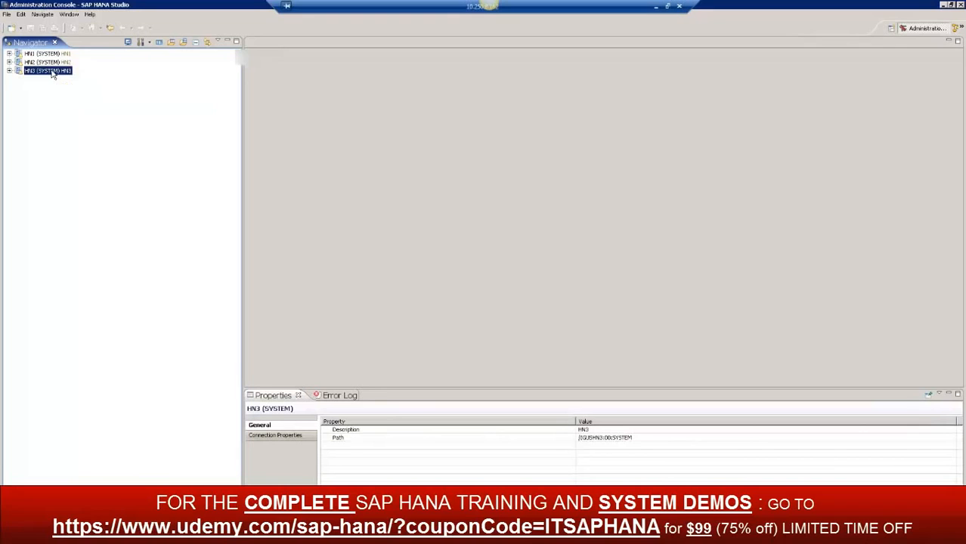
{"action": "double_click", "coordinate": [52, 72]}
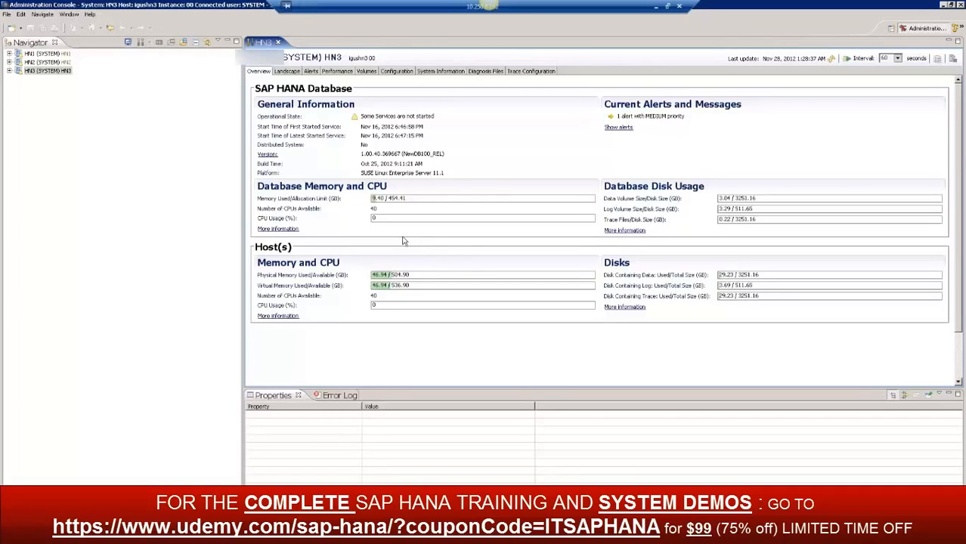
Switch back to the Modeler perspective and keep the current Windows color scheme without showing the message again
{"action": "left_click", "coordinate": [69, 15]}
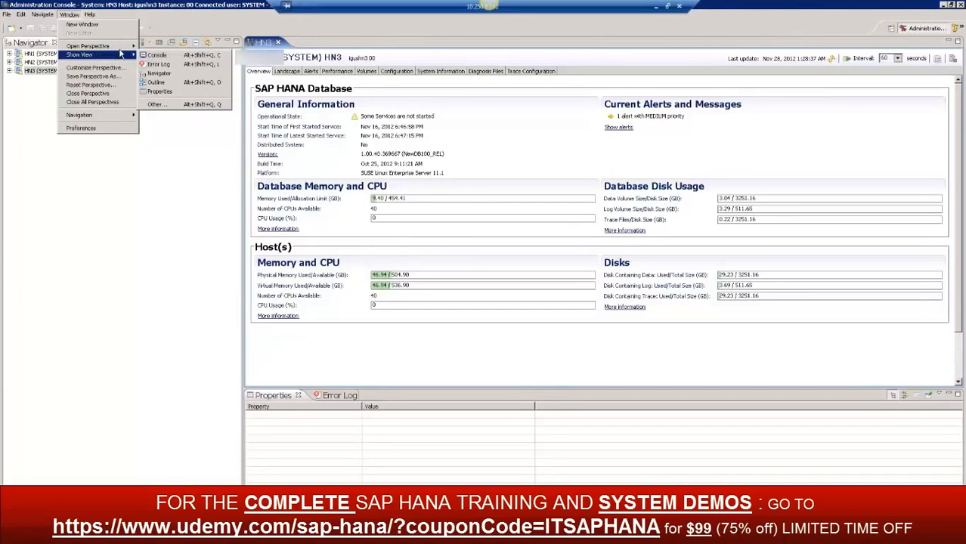
{"action": "mouse_move", "coordinate": [125, 49]}
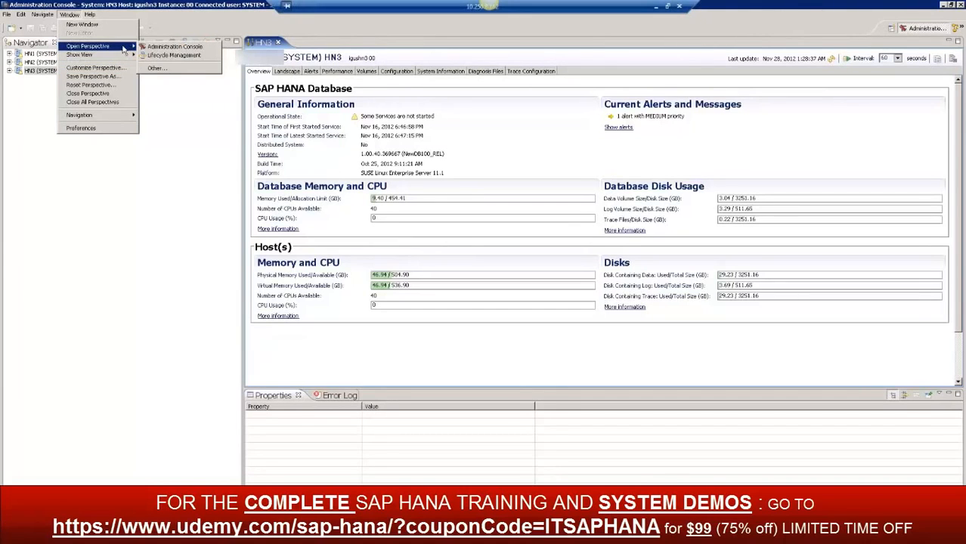
{"action": "left_click", "coordinate": [161, 71]}
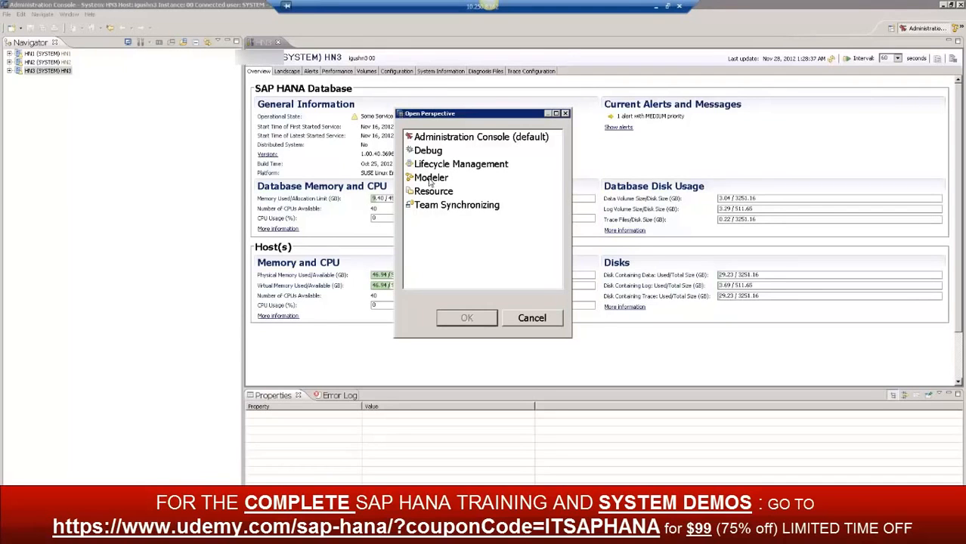
{"action": "left_click", "coordinate": [609, 161]}
{"action": "double_click", "coordinate": [437, 178]}
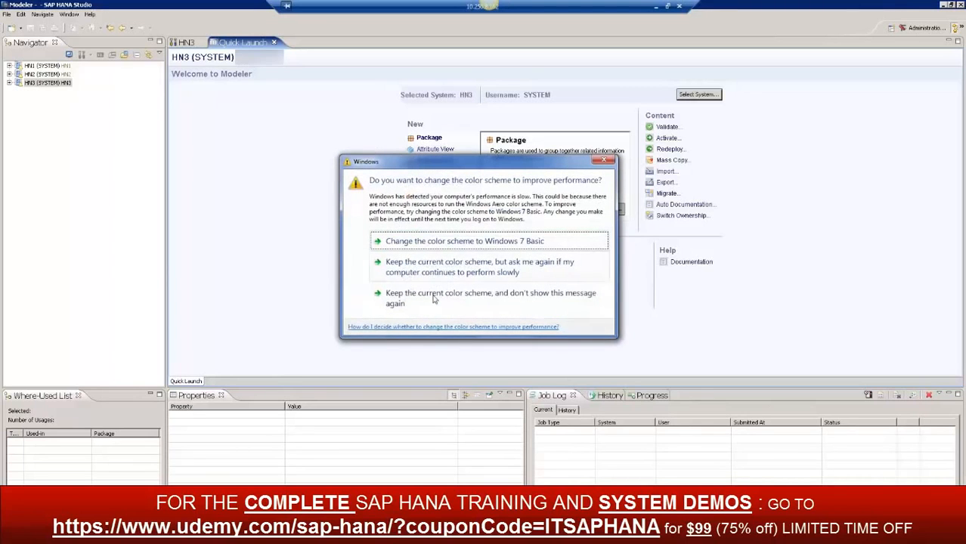
{"action": "left_click", "coordinate": [460, 303]}
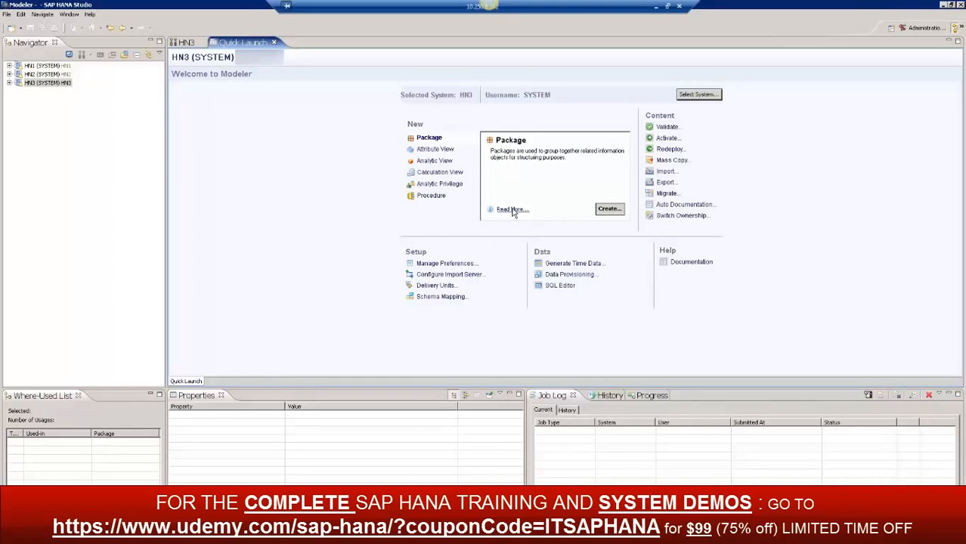
Open and close the SQL Editor for HN3, and try to open Data Provisioning for the same system
{"action": "left_click", "coordinate": [559, 287]}
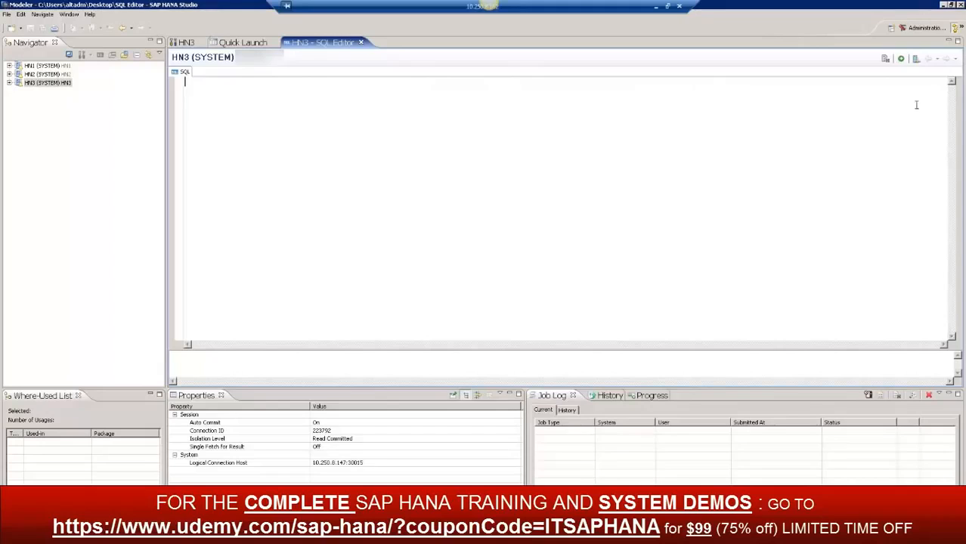
{"action": "left_click", "coordinate": [361, 43]}
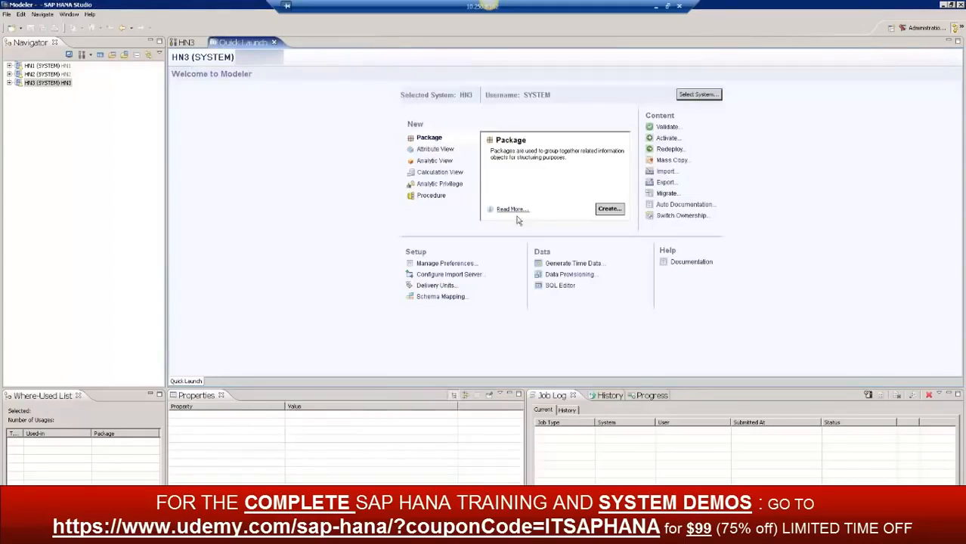
{"action": "left_click", "coordinate": [578, 278]}
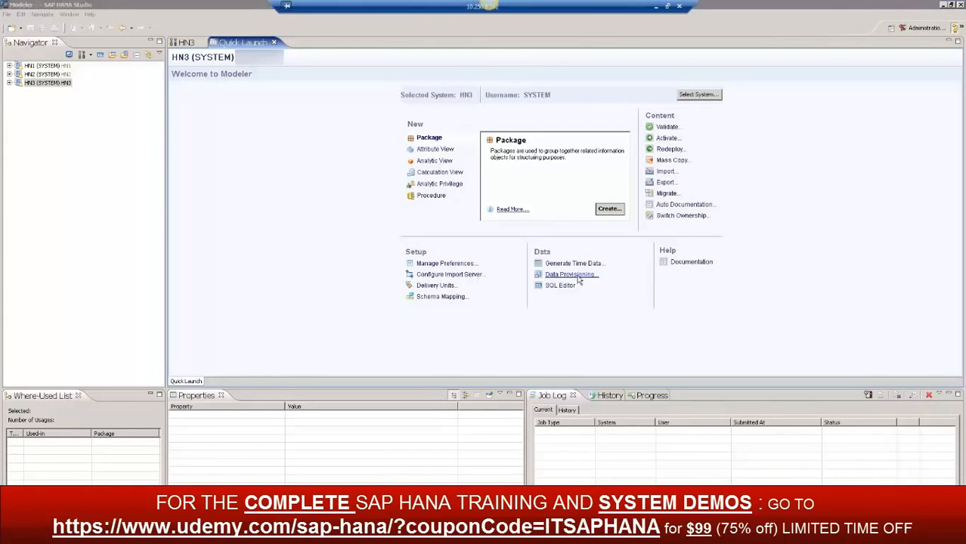
{"action": "left_click", "coordinate": [552, 296]}
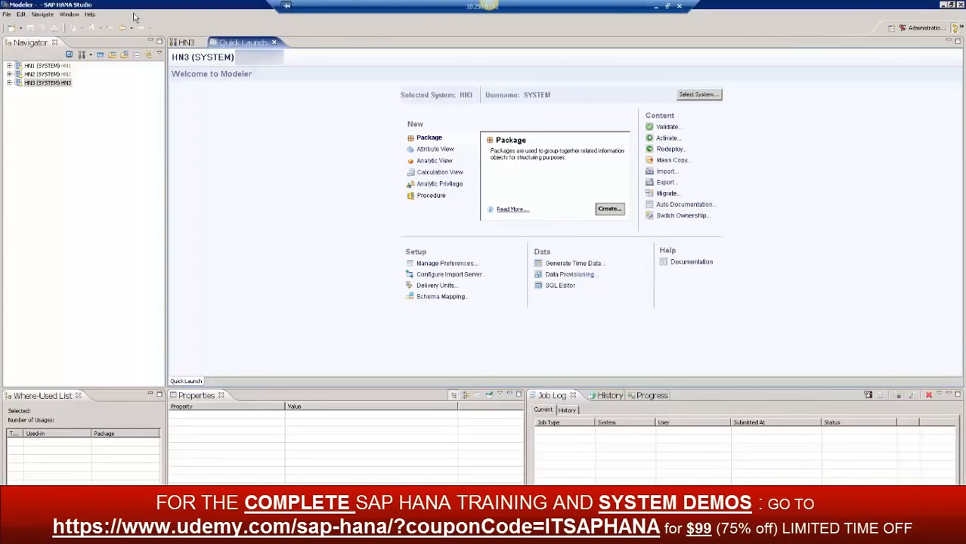
View and close the HN2 system overview, and make HN2 the selected system in Quick Launch
{"action": "left_click", "coordinate": [38, 76]}
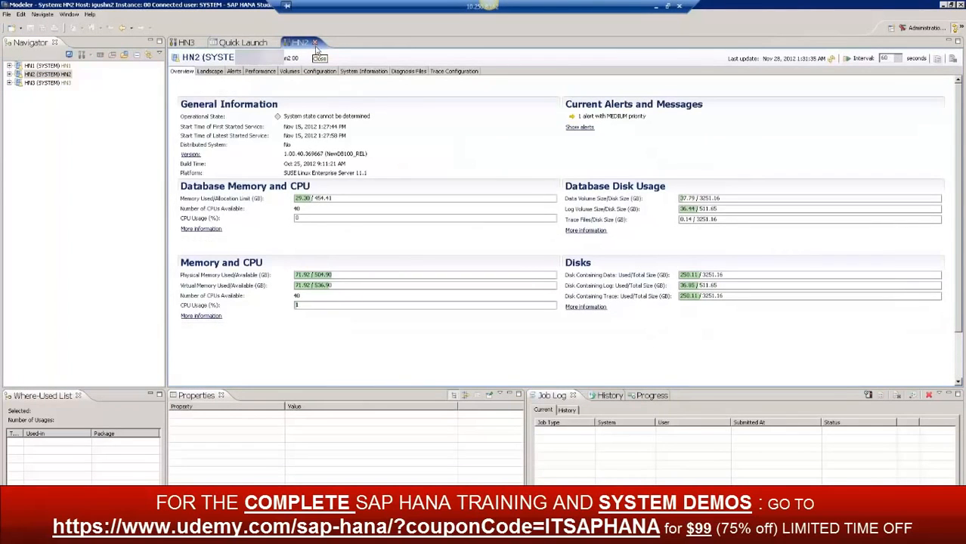
{"action": "left_click", "coordinate": [314, 42]}
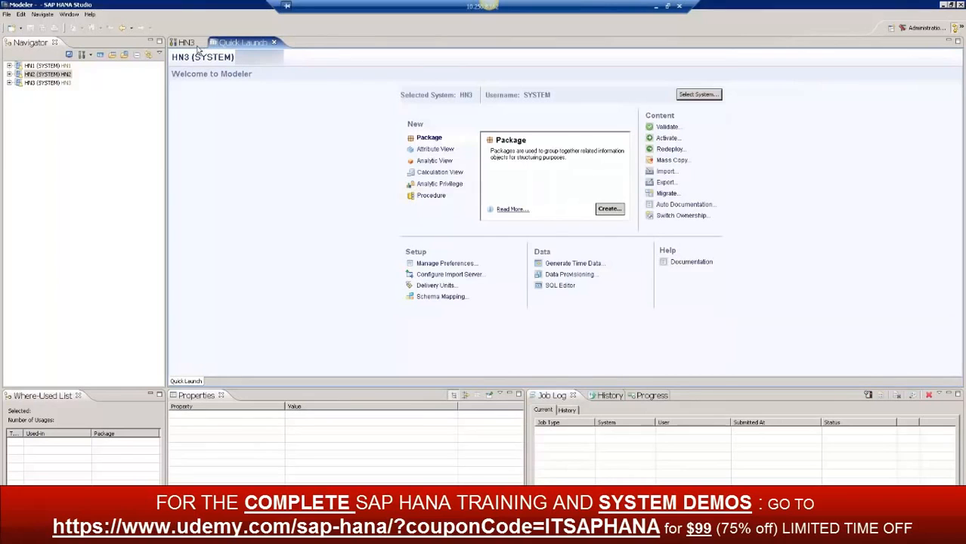
{"action": "left_click", "coordinate": [566, 286]}
{"action": "double_click", "coordinate": [389, 182]}
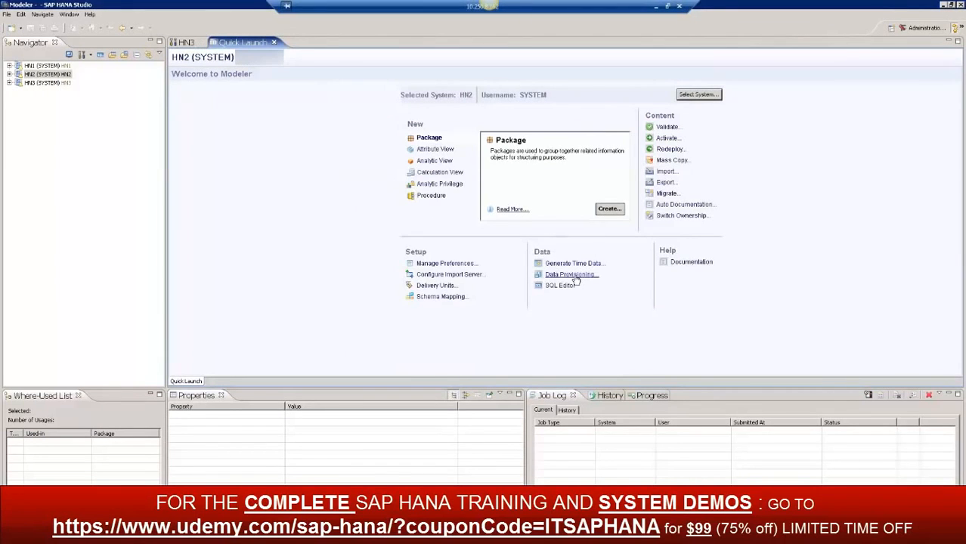
Look at HN2's Data Provisioning editor and the Generate Time Data dialog, closing both without changes
{"action": "left_click", "coordinate": [574, 278]}
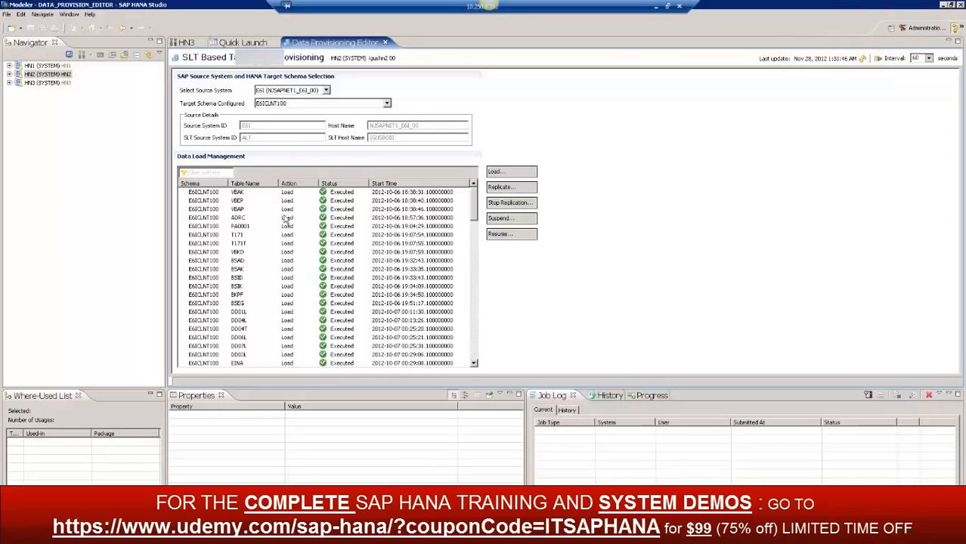
{"action": "left_click", "coordinate": [385, 44]}
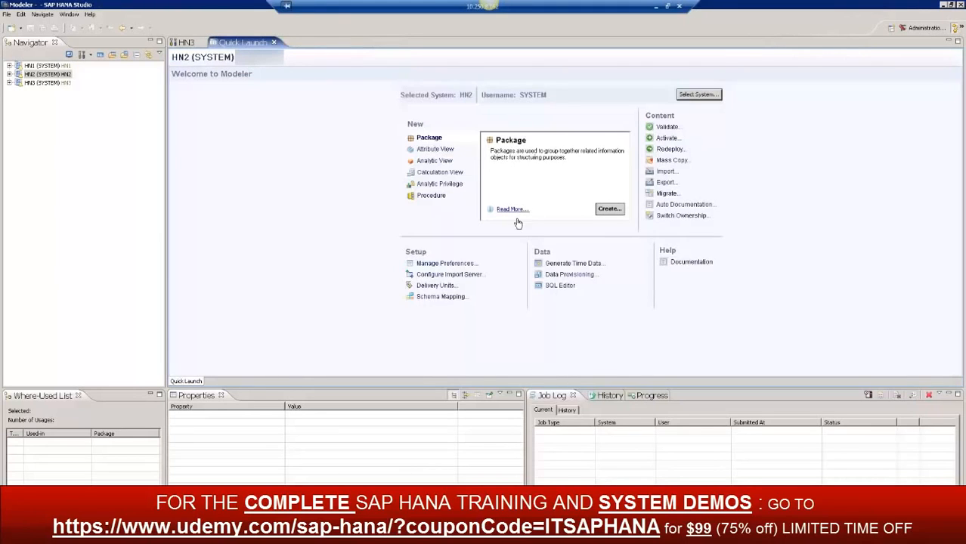
{"action": "left_click", "coordinate": [584, 265]}
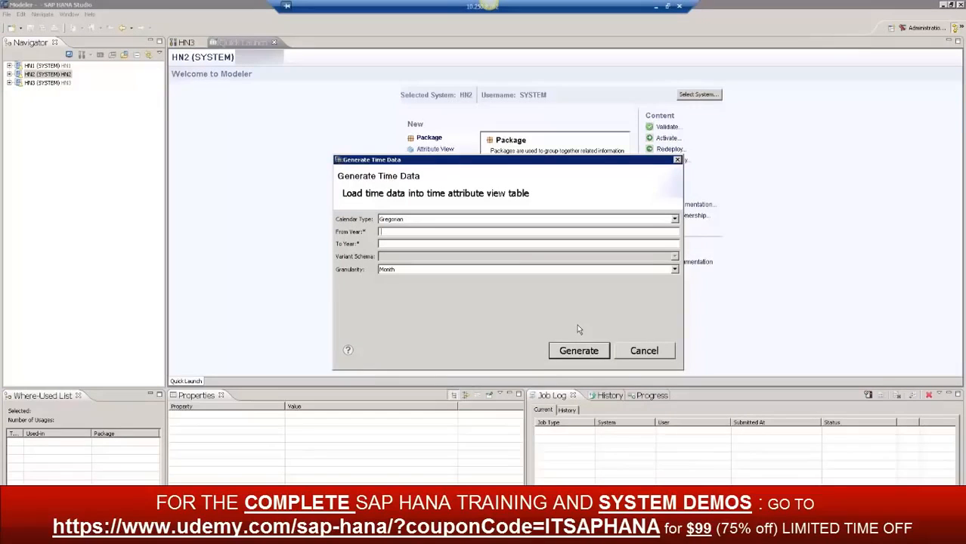
{"action": "left_click", "coordinate": [652, 353]}
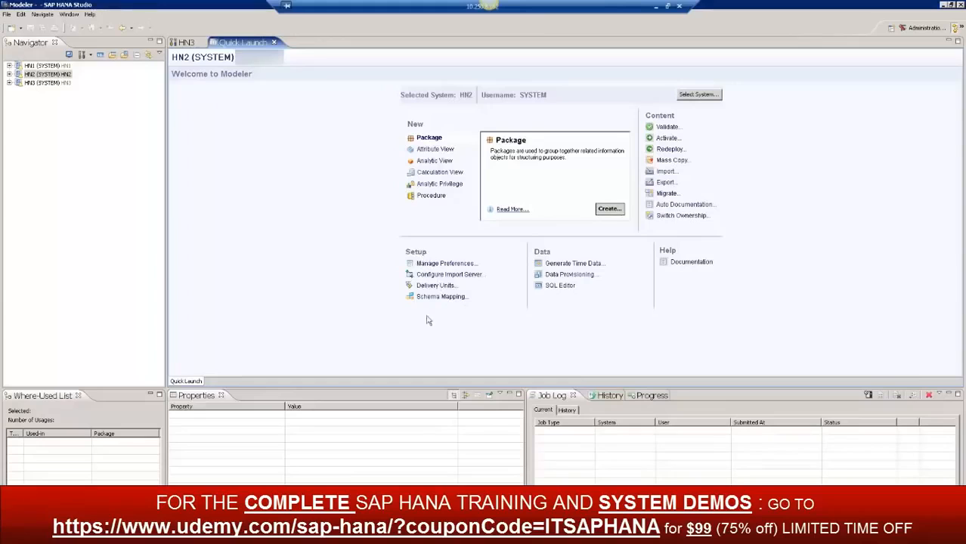
Open the Modeler preferences and view the General and Administration Console pages
{"action": "left_click", "coordinate": [446, 264]}
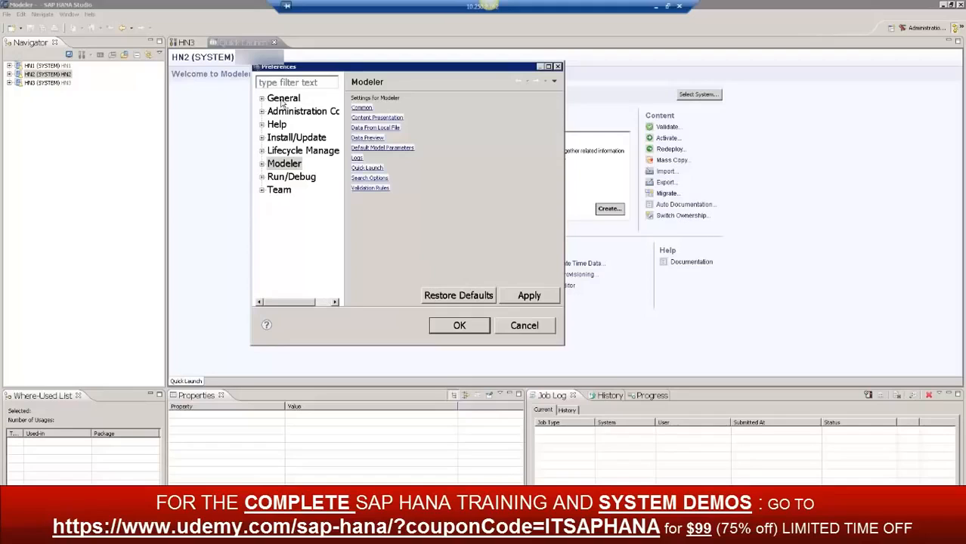
{"action": "left_click", "coordinate": [279, 100]}
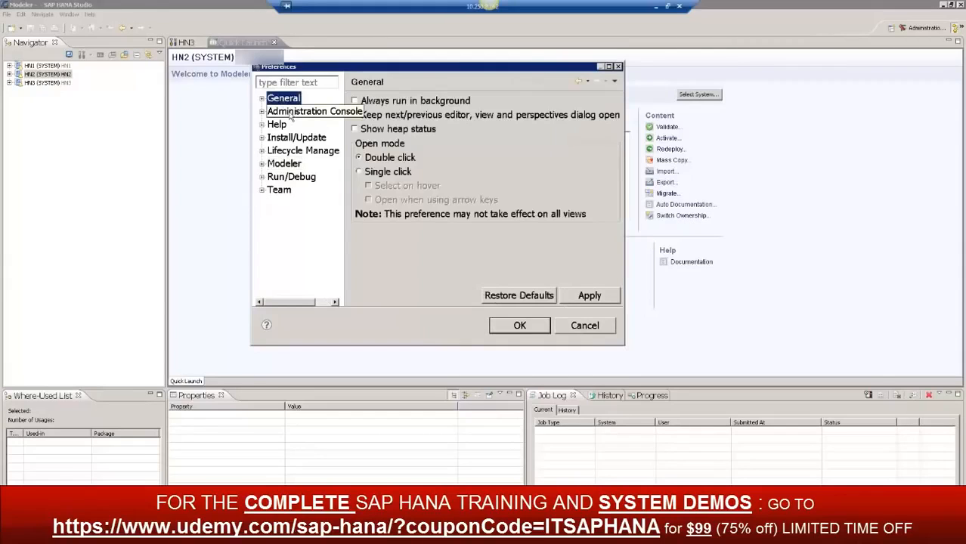
{"action": "left_click", "coordinate": [292, 112]}
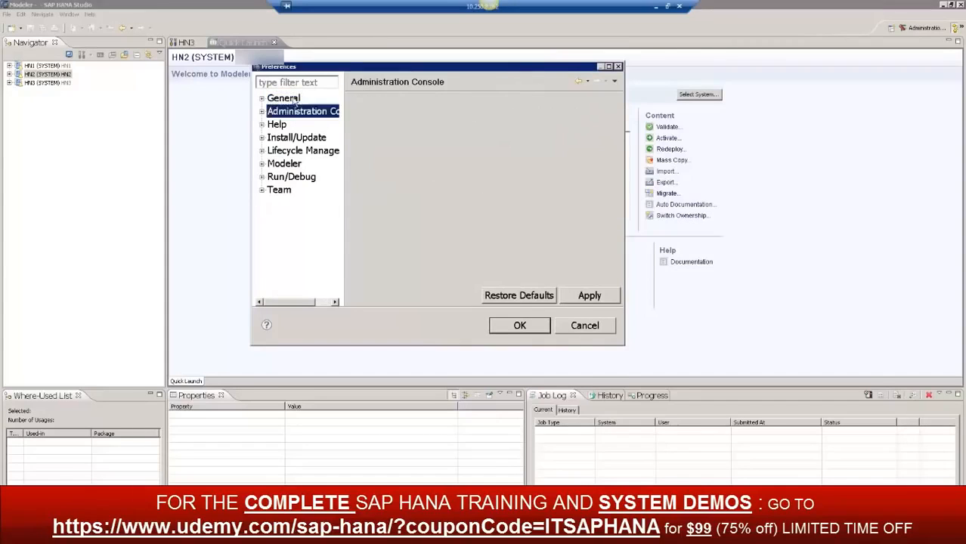
{"action": "left_click", "coordinate": [293, 100]}
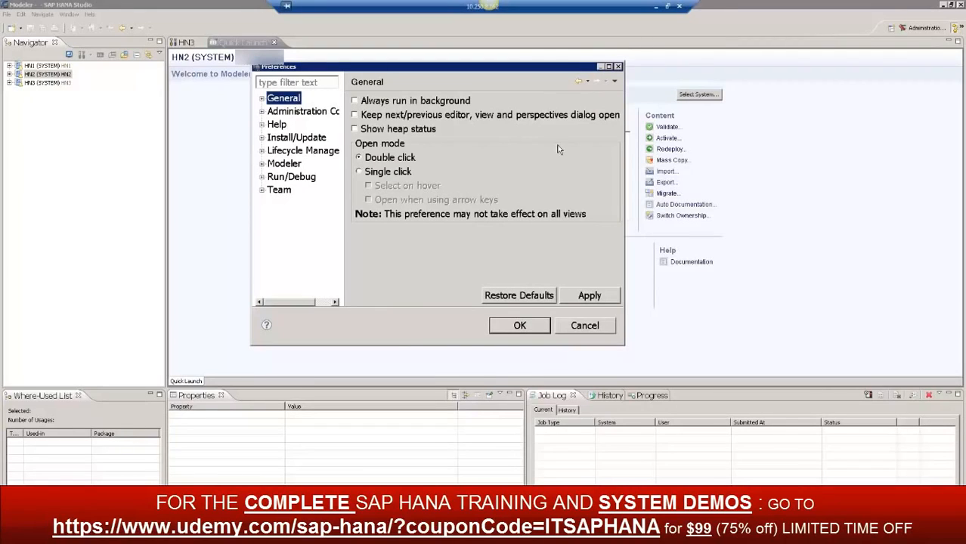
{"action": "left_click", "coordinate": [307, 114]}
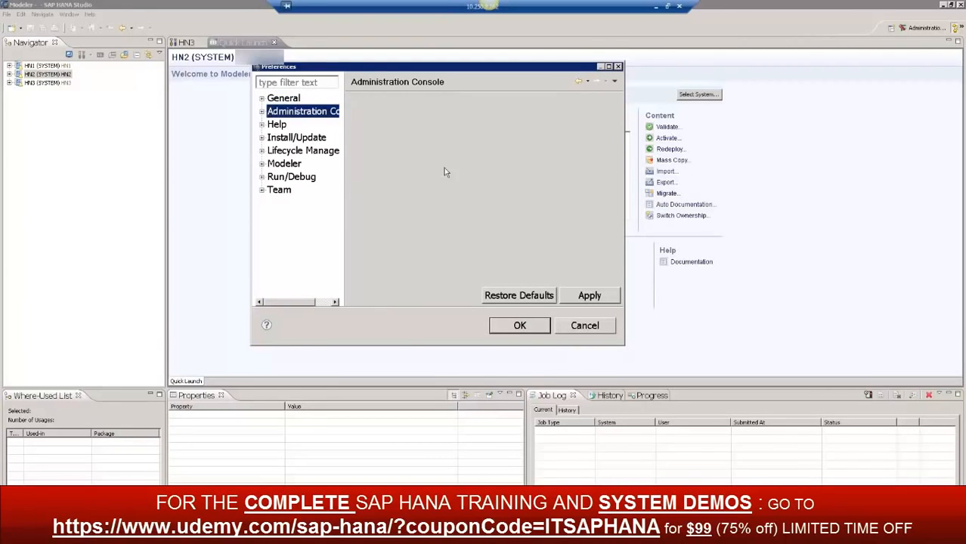
Examine the Catalog and Templates preferences of the Administration Console and the Install/Update preferences
{"action": "left_click", "coordinate": [262, 112]}
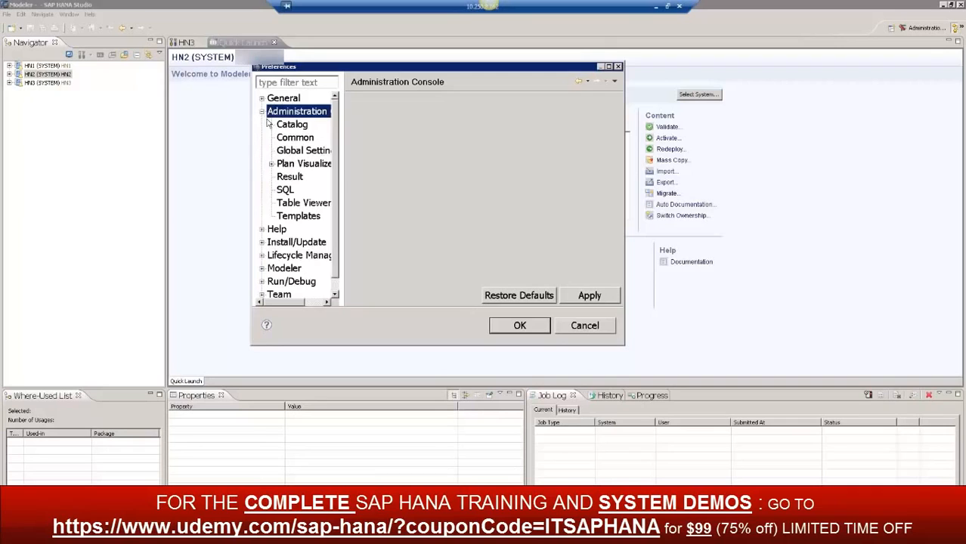
{"action": "left_click", "coordinate": [301, 126]}
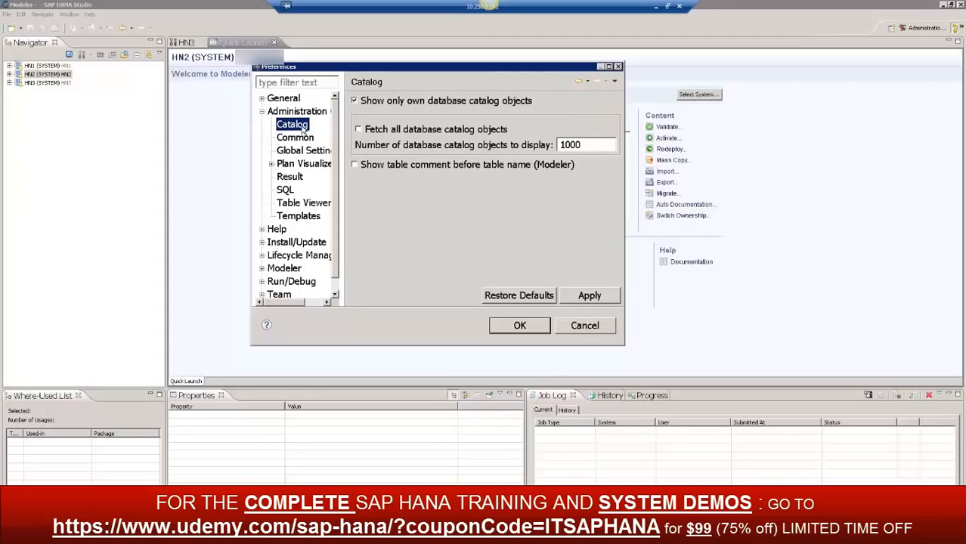
{"action": "left_click", "coordinate": [299, 217]}
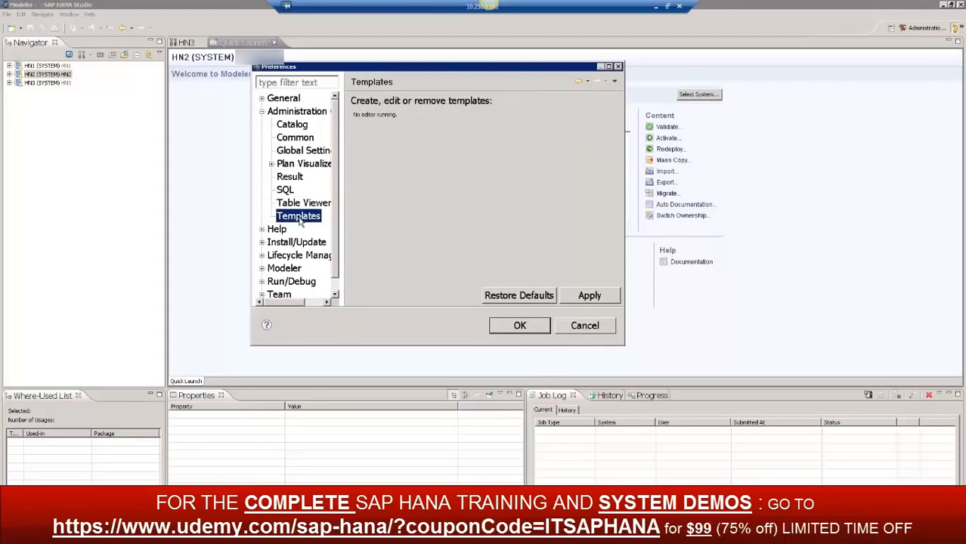
{"action": "left_click", "coordinate": [262, 111]}
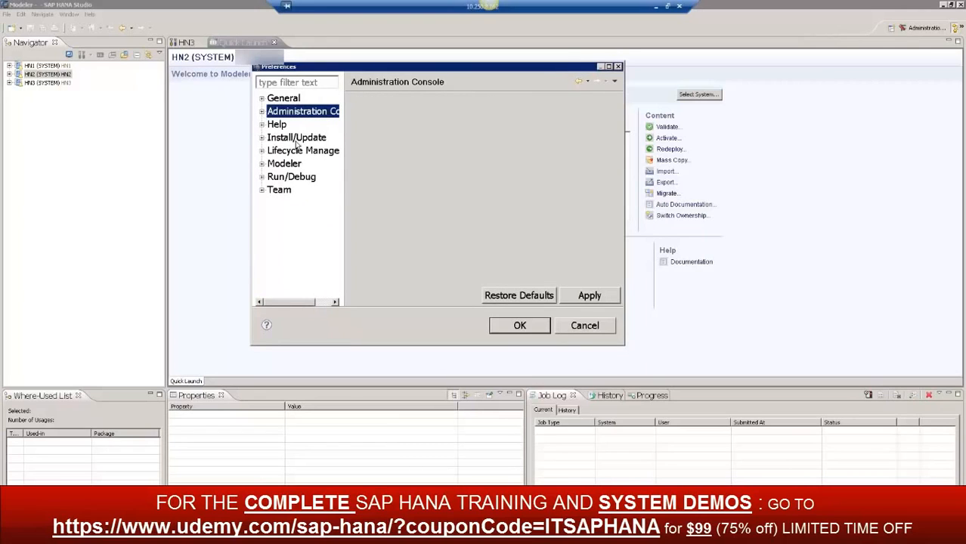
{"action": "left_click", "coordinate": [263, 140]}
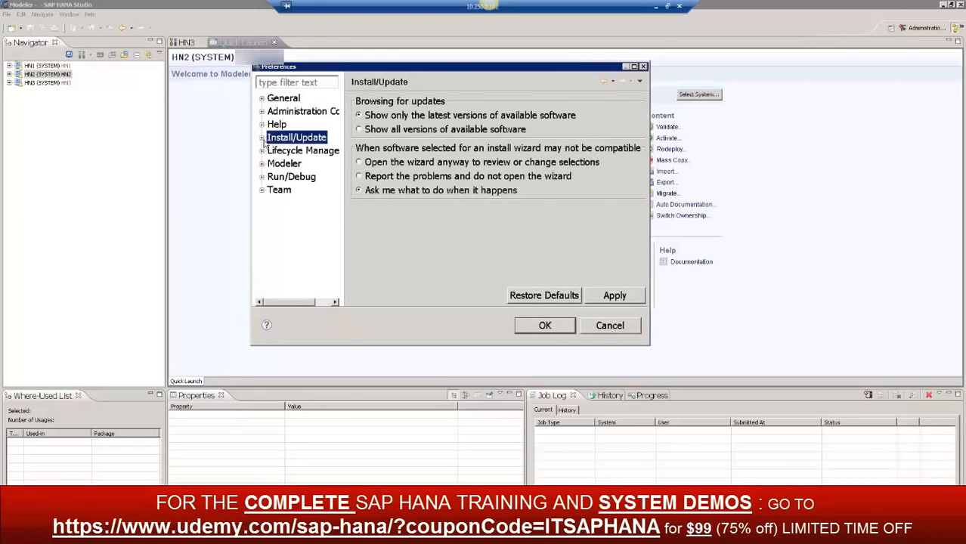
View the Automatic Updates preferences and the Service Marketplace preferences of Lifecycle Management
{"action": "left_click", "coordinate": [262, 138]}
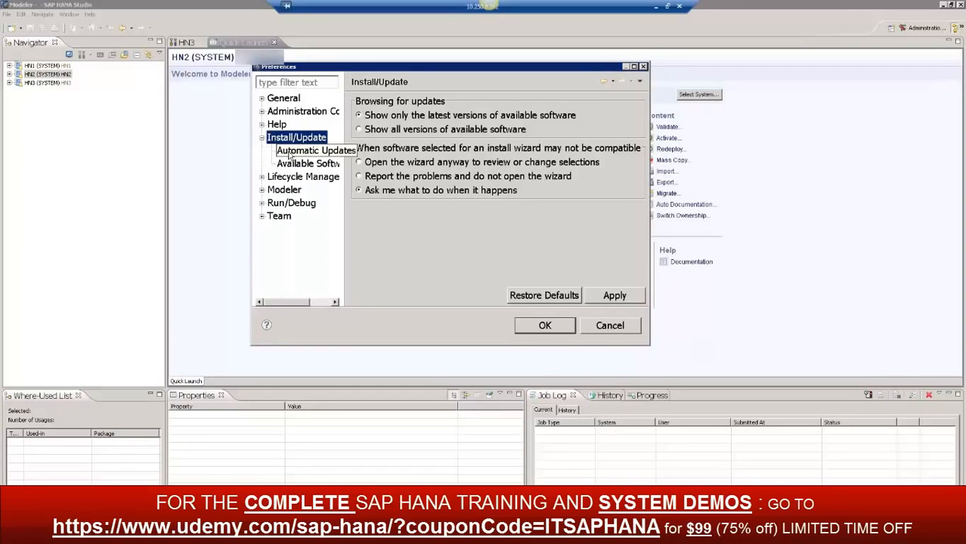
{"action": "left_click", "coordinate": [310, 151]}
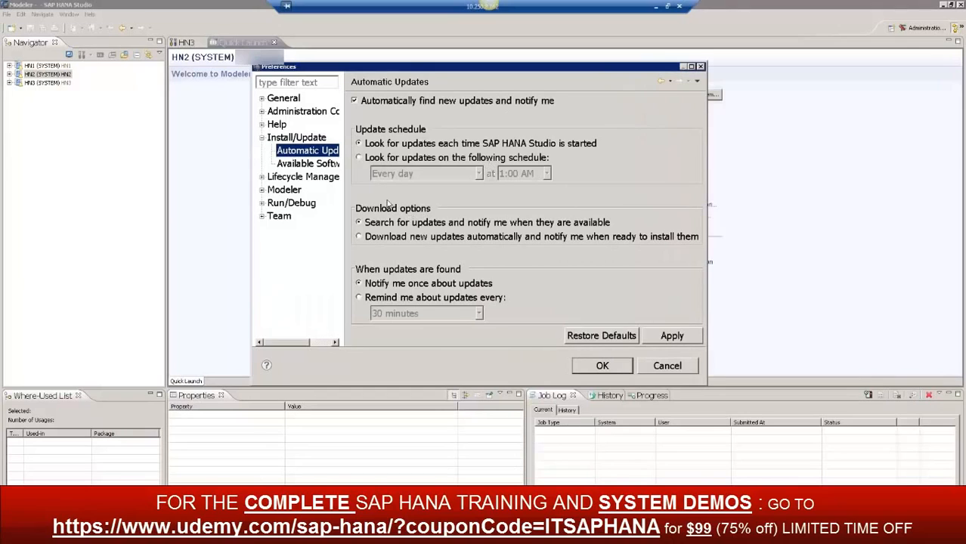
{"action": "left_click", "coordinate": [262, 139]}
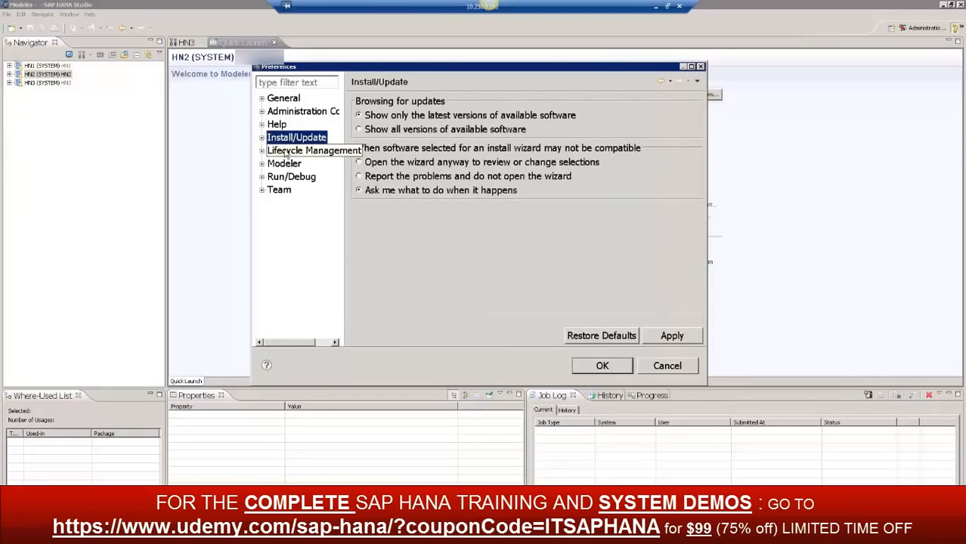
{"action": "left_click", "coordinate": [286, 152]}
{"action": "left_click", "coordinate": [262, 151]}
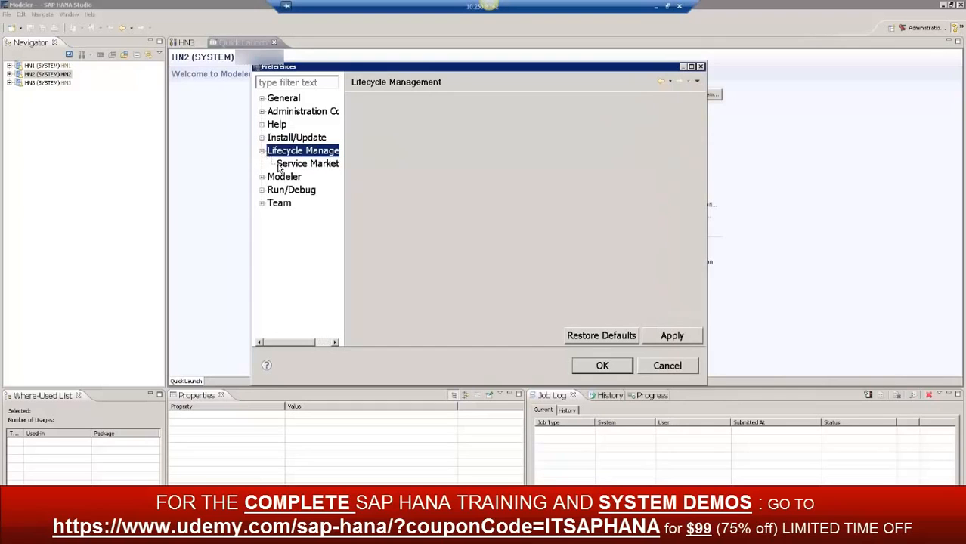
{"action": "left_click", "coordinate": [301, 165]}
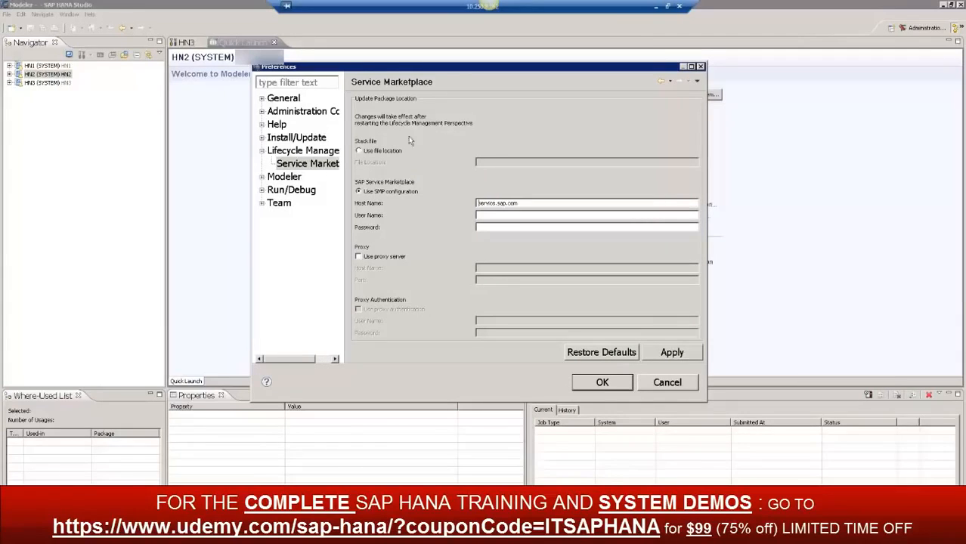
Examine the Modeler preferences for Data Preview, Job Log and Repository Log
{"action": "left_click", "coordinate": [286, 178]}
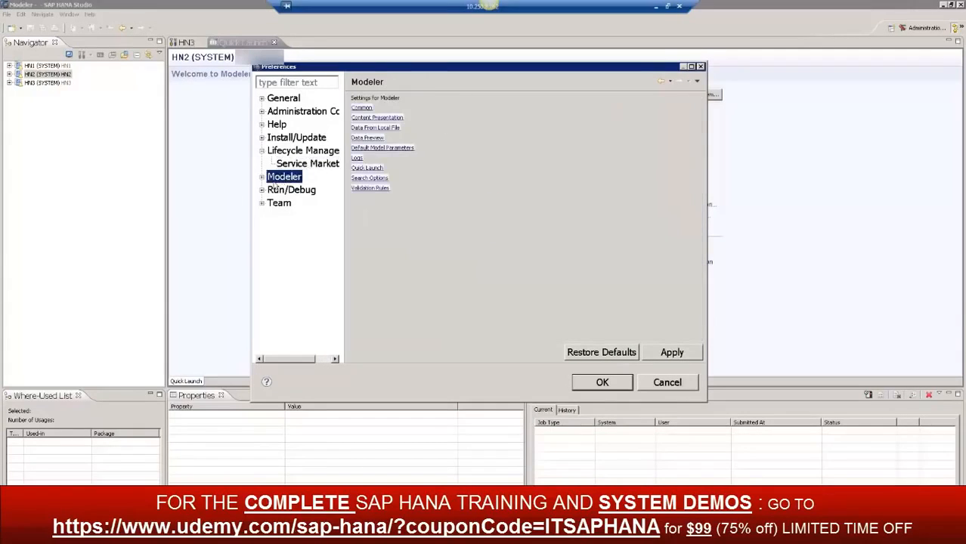
{"action": "left_click", "coordinate": [262, 178]}
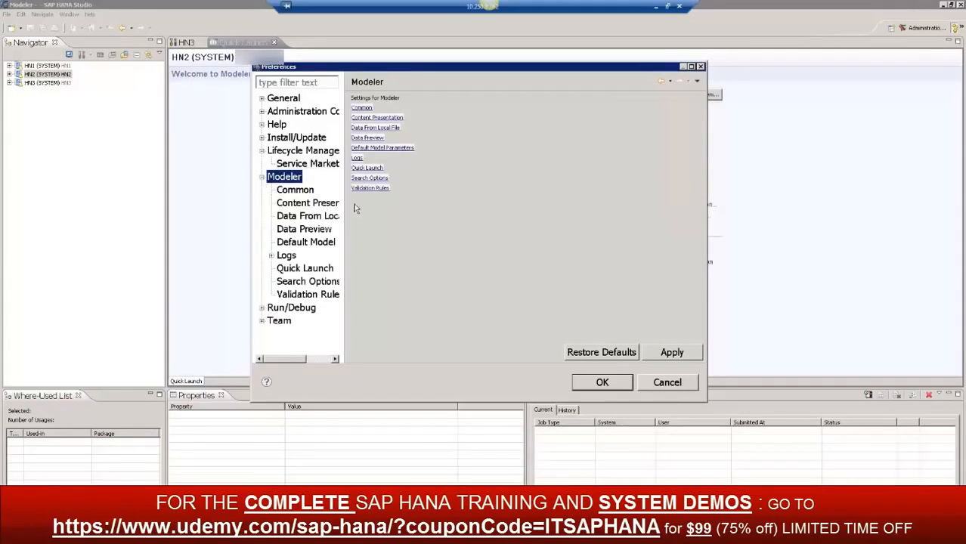
{"action": "left_click", "coordinate": [317, 235]}
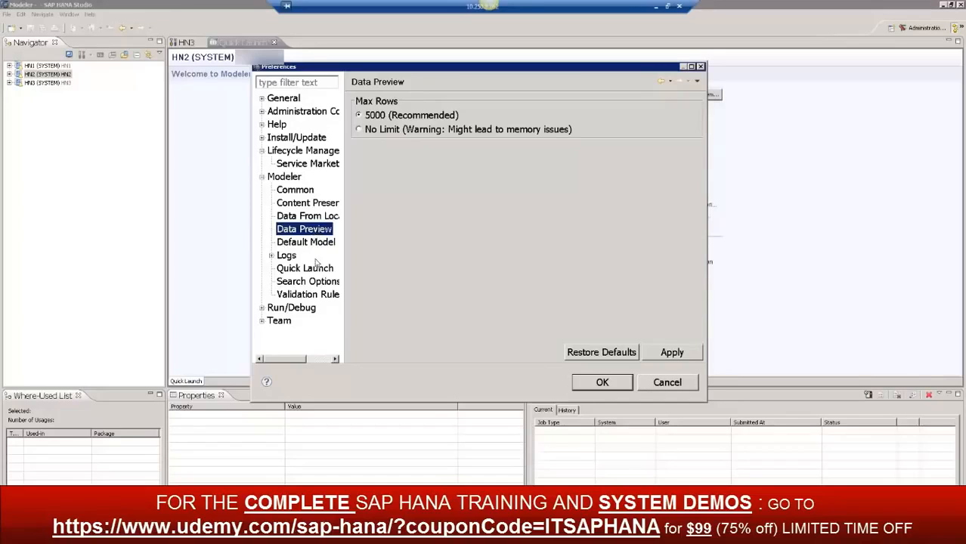
{"action": "left_click", "coordinate": [285, 257]}
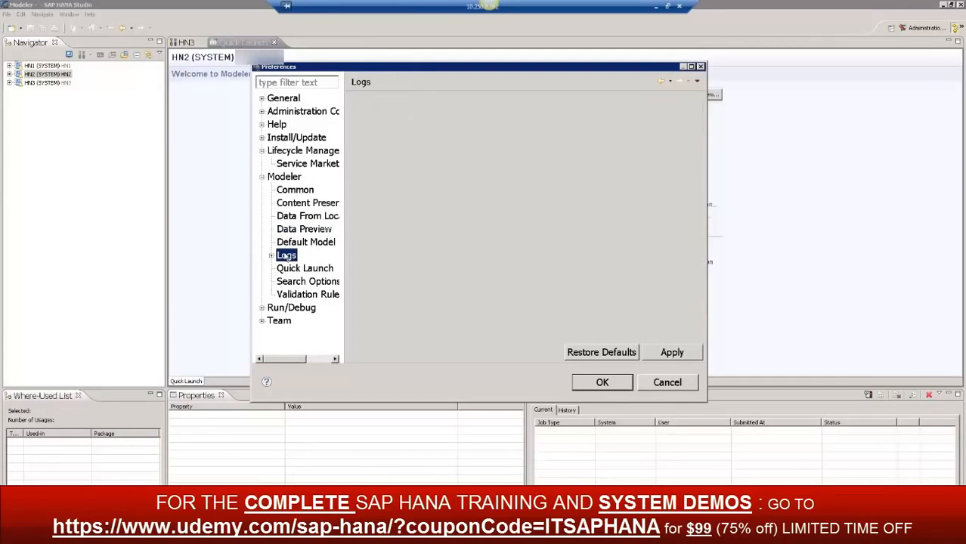
{"action": "left_click", "coordinate": [271, 257]}
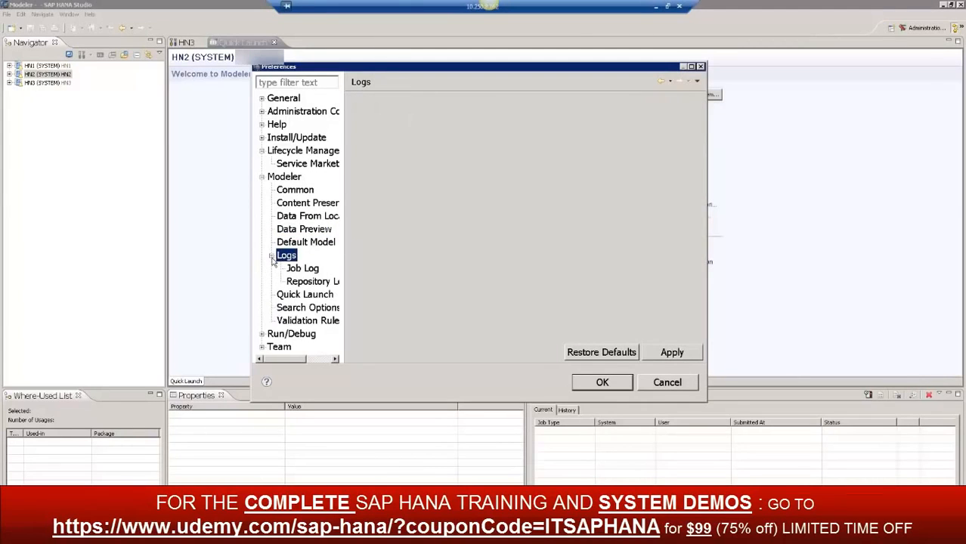
{"action": "left_click", "coordinate": [303, 269]}
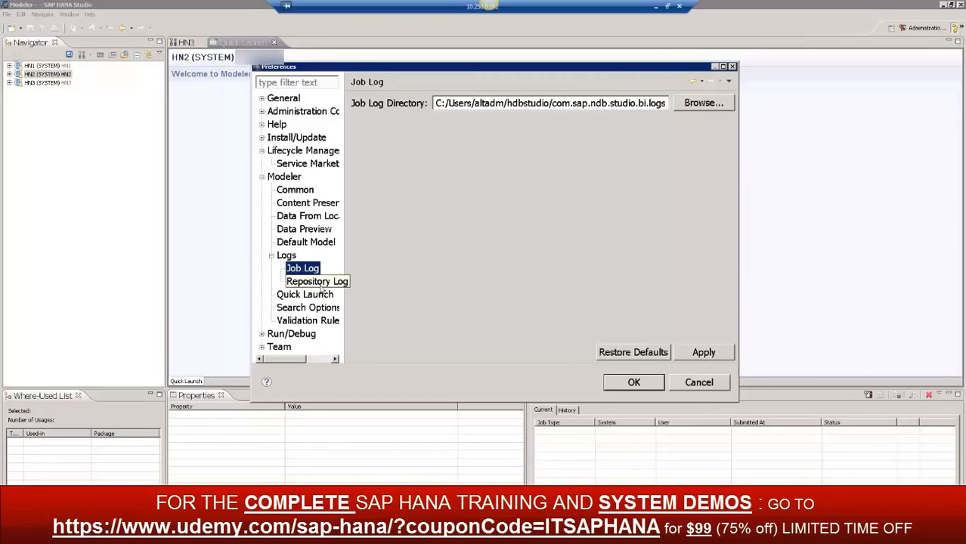
{"action": "left_click", "coordinate": [322, 284]}
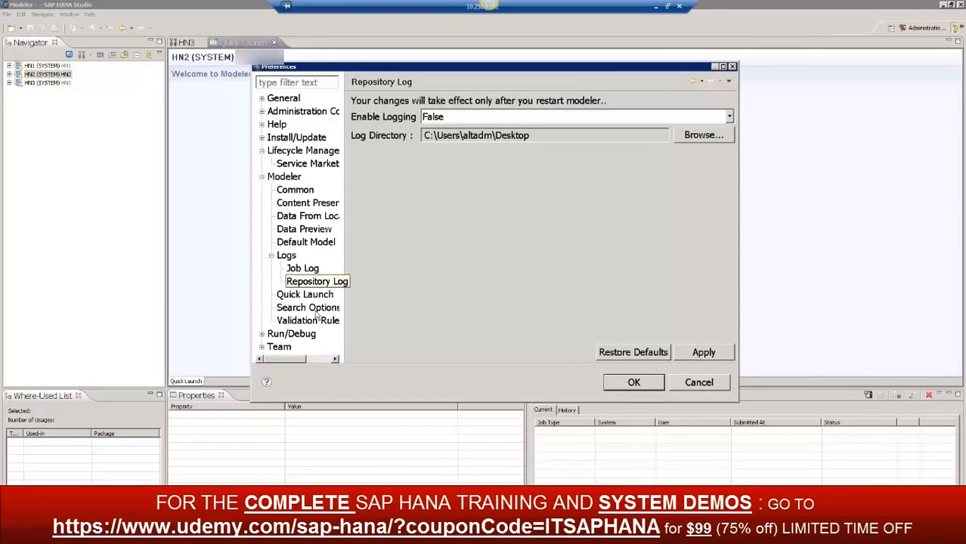
View the Run/Debug preferences and their Console page, and close the preferences without changes
{"action": "left_click", "coordinate": [262, 176]}
{"action": "left_click", "coordinate": [279, 189]}
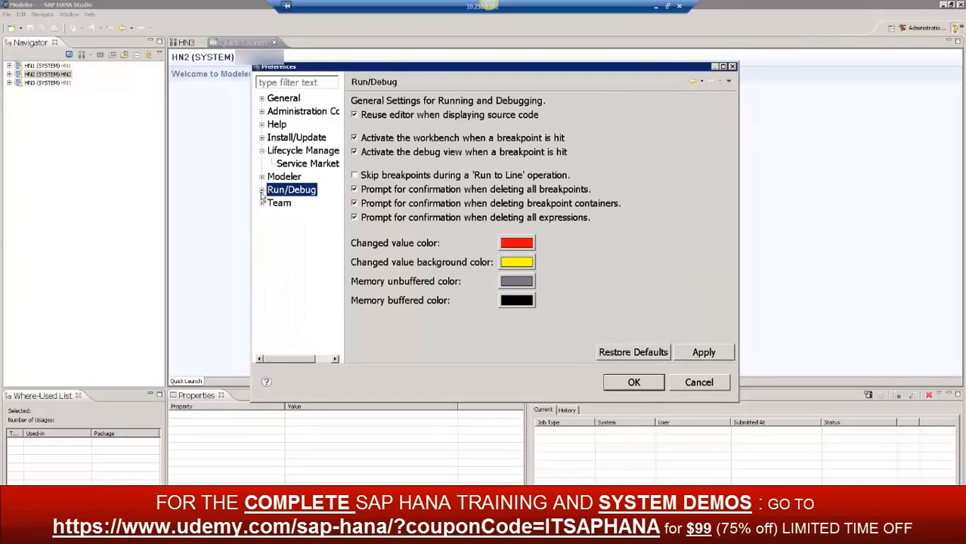
{"action": "left_click", "coordinate": [261, 190]}
{"action": "left_click", "coordinate": [288, 205]}
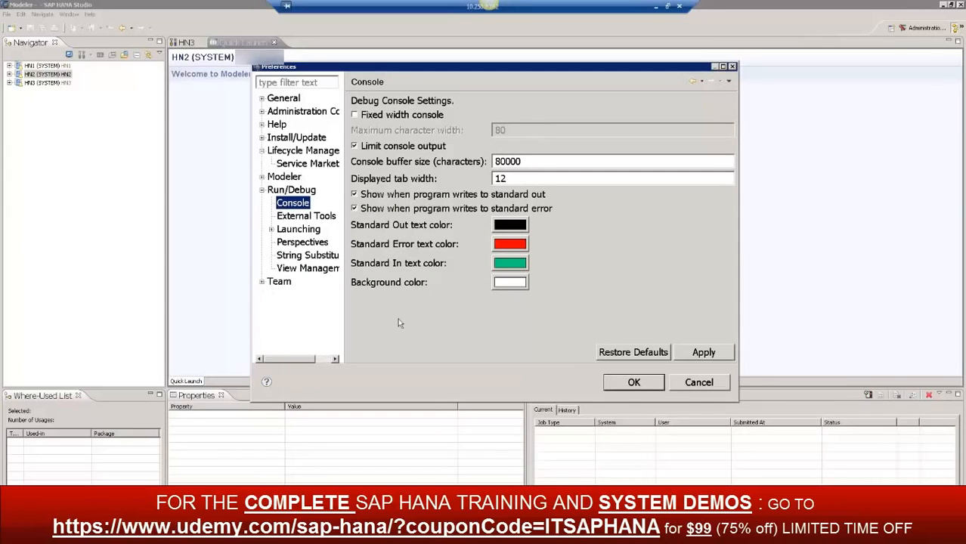
{"action": "left_click", "coordinate": [700, 384]}
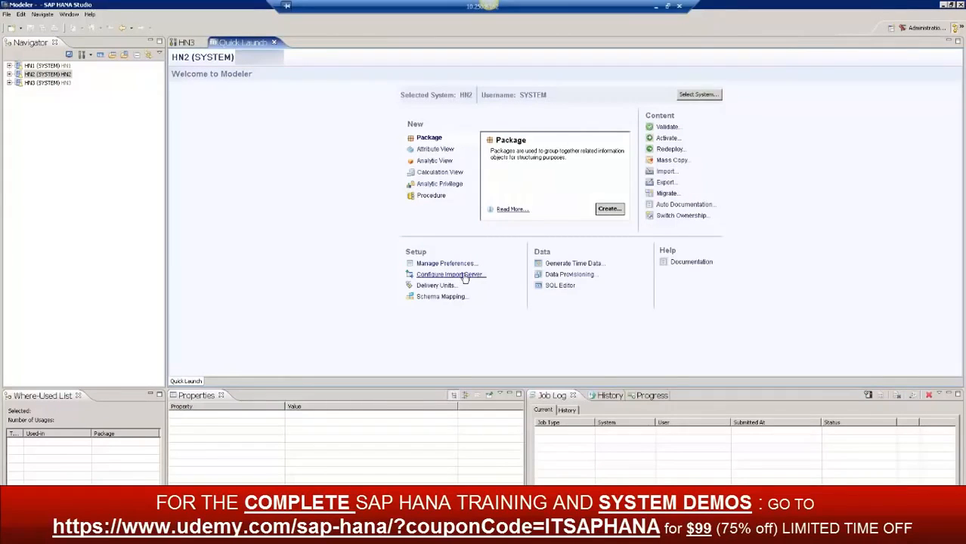
Look at the Configure Import Server, Delivery Units and Schema Mapping dialogs, closing each without changes
{"action": "left_click", "coordinate": [464, 275]}
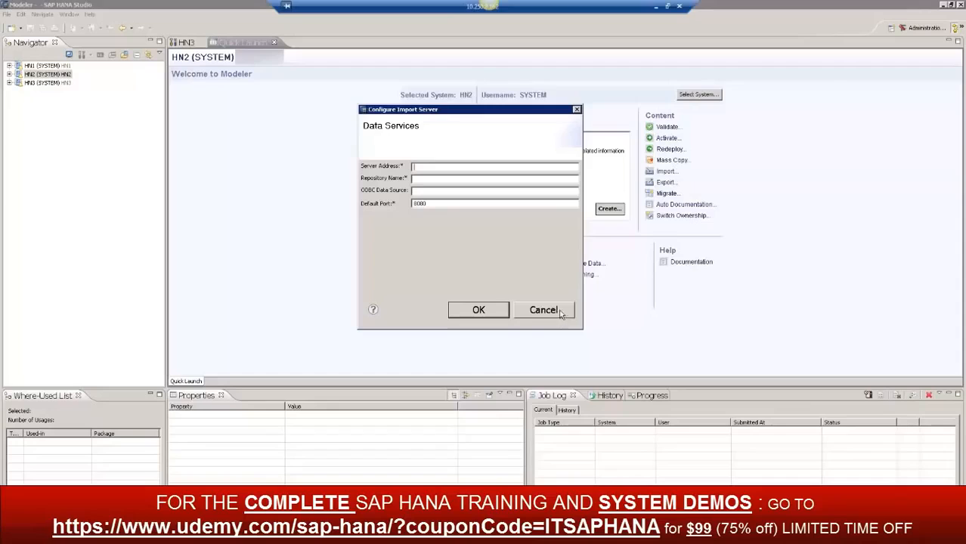
{"action": "left_click", "coordinate": [558, 318]}
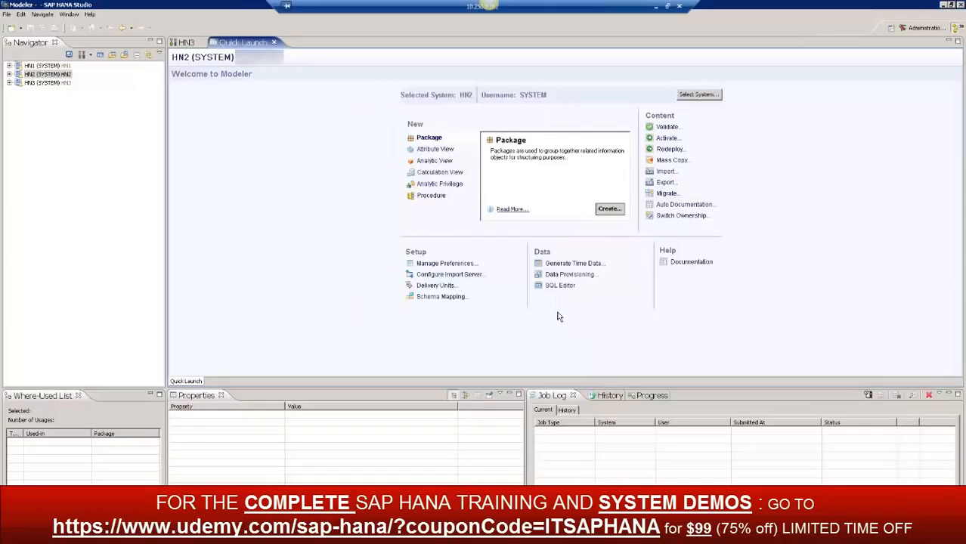
{"action": "left_click", "coordinate": [438, 286]}
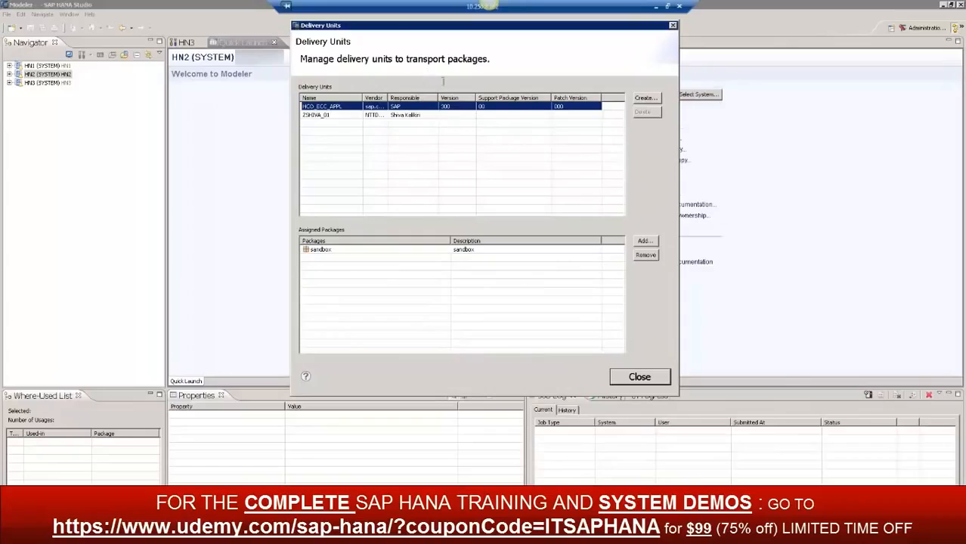
{"action": "left_click", "coordinate": [674, 26]}
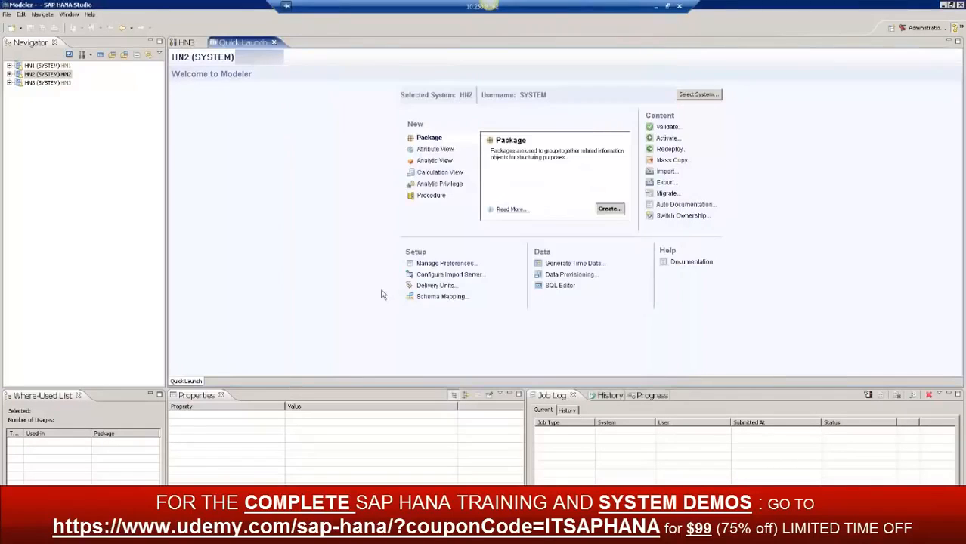
{"action": "left_click", "coordinate": [442, 298]}
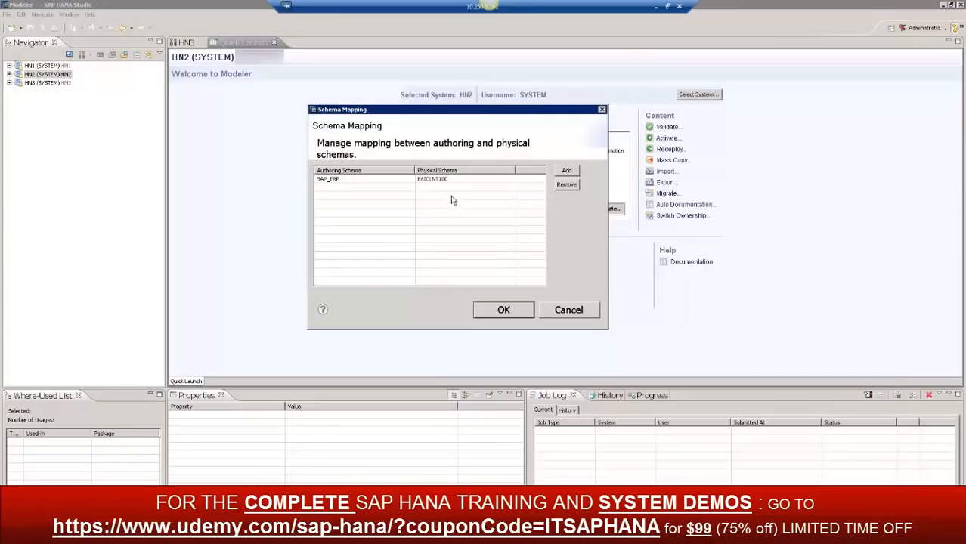
{"action": "left_click", "coordinate": [566, 314]}
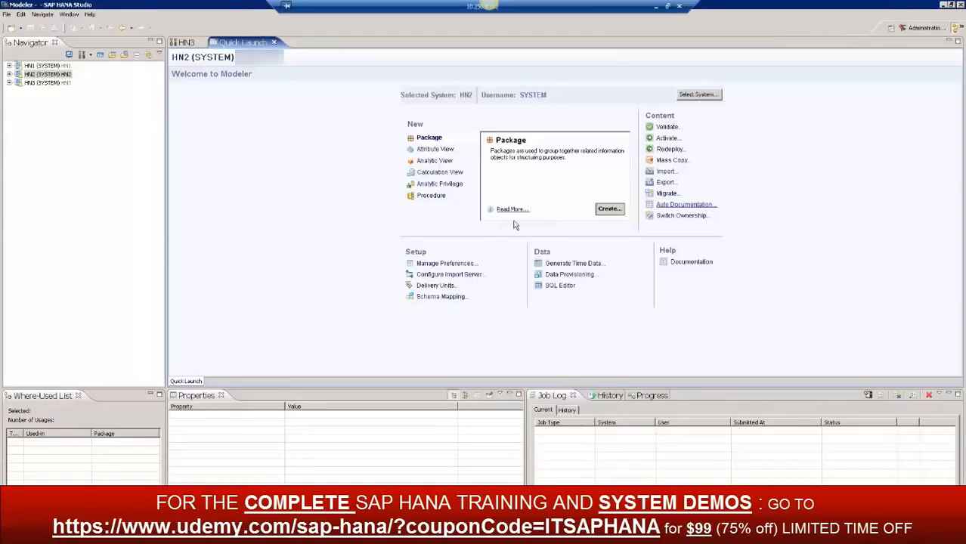
Look at Auto Documentation, selecting the first attribute view of the sales package, and cancel without generating a report
{"action": "left_click", "coordinate": [686, 205]}
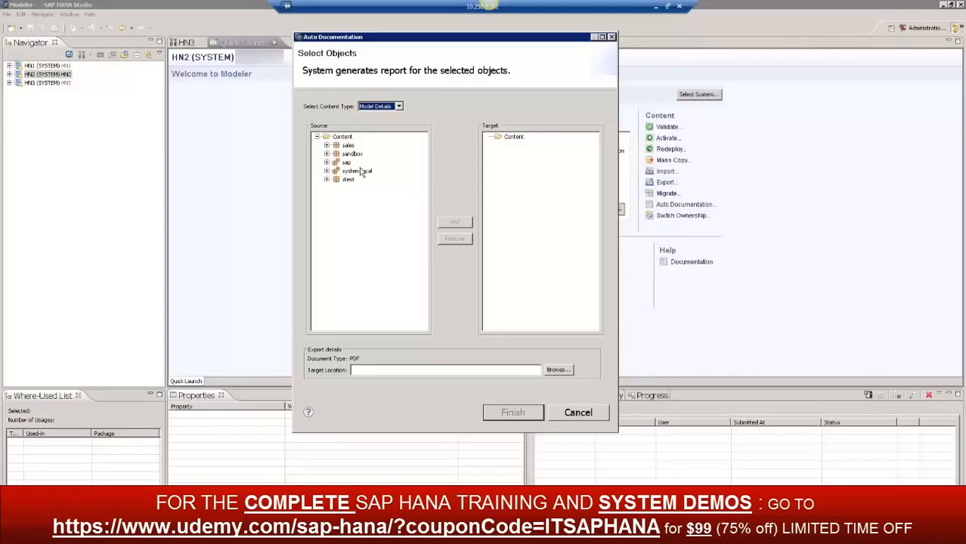
{"action": "left_click", "coordinate": [326, 145]}
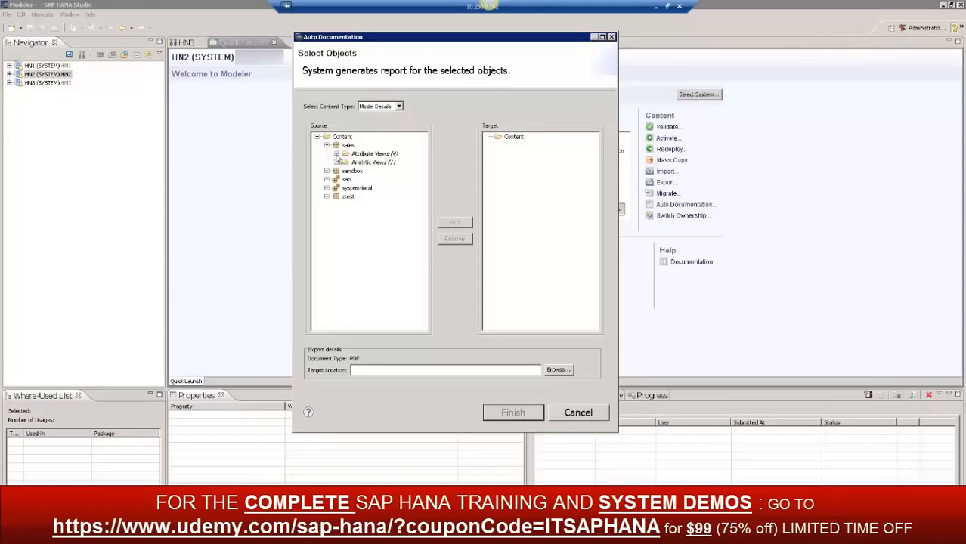
{"action": "left_click", "coordinate": [335, 153]}
{"action": "left_click", "coordinate": [378, 163]}
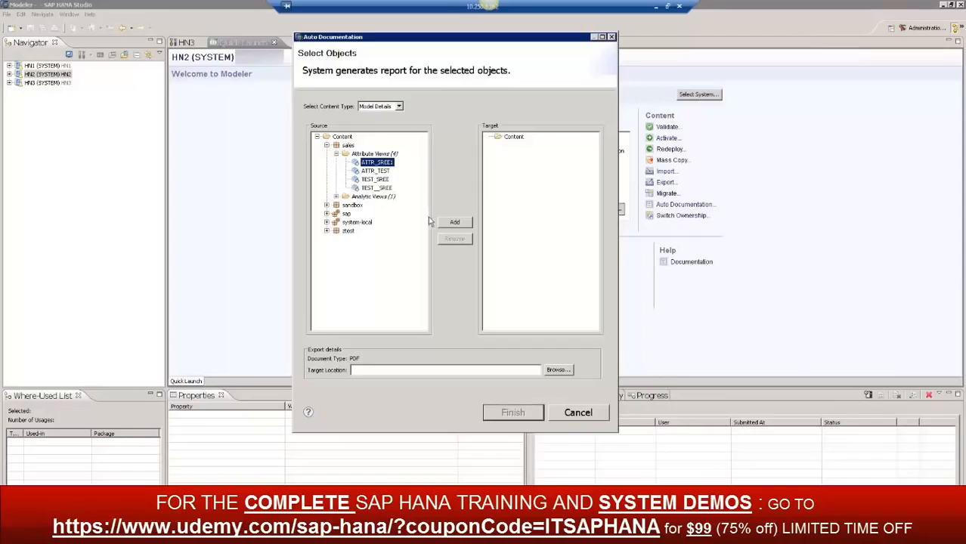
{"action": "left_click", "coordinate": [578, 413]}
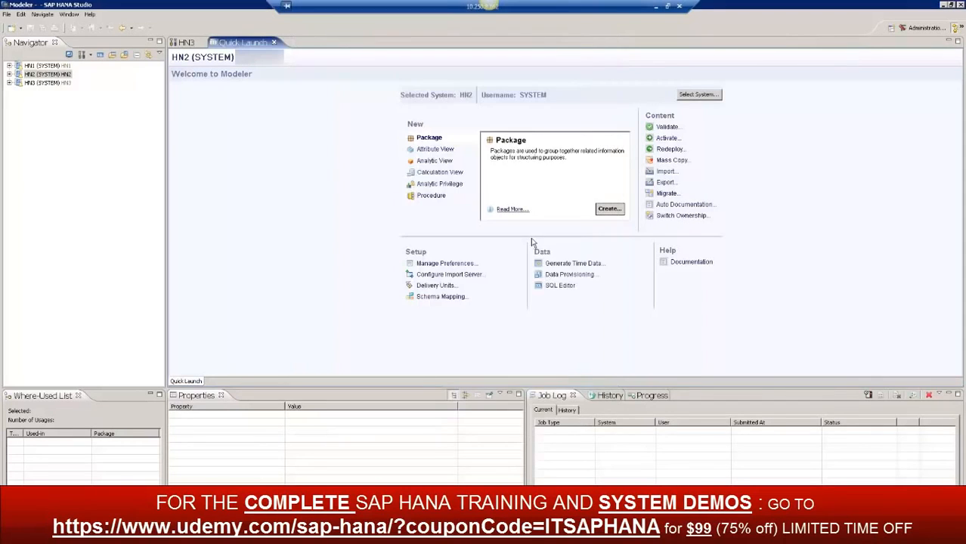
Close Quick Launch and view the full list of available perspectives without switching to another one
{"action": "left_click", "coordinate": [274, 44]}
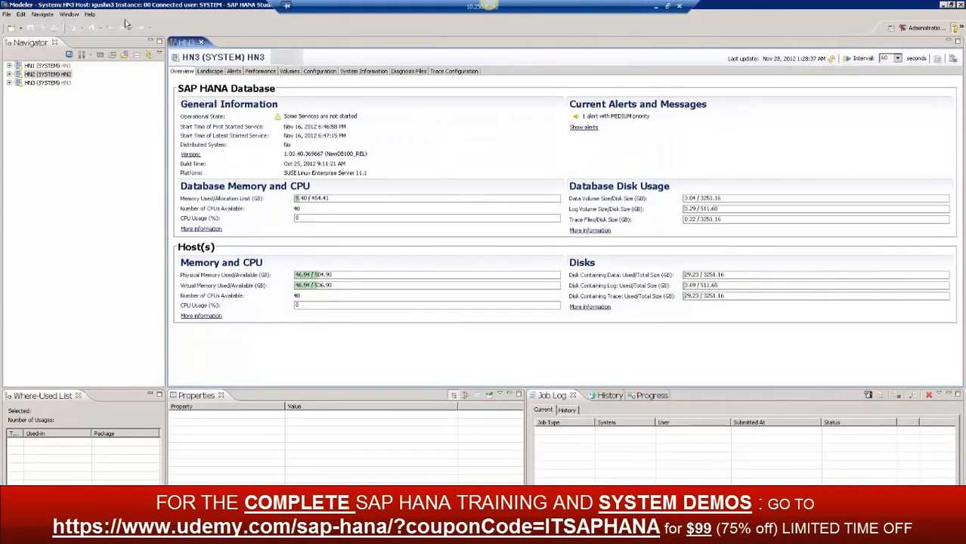
{"action": "left_click", "coordinate": [69, 14]}
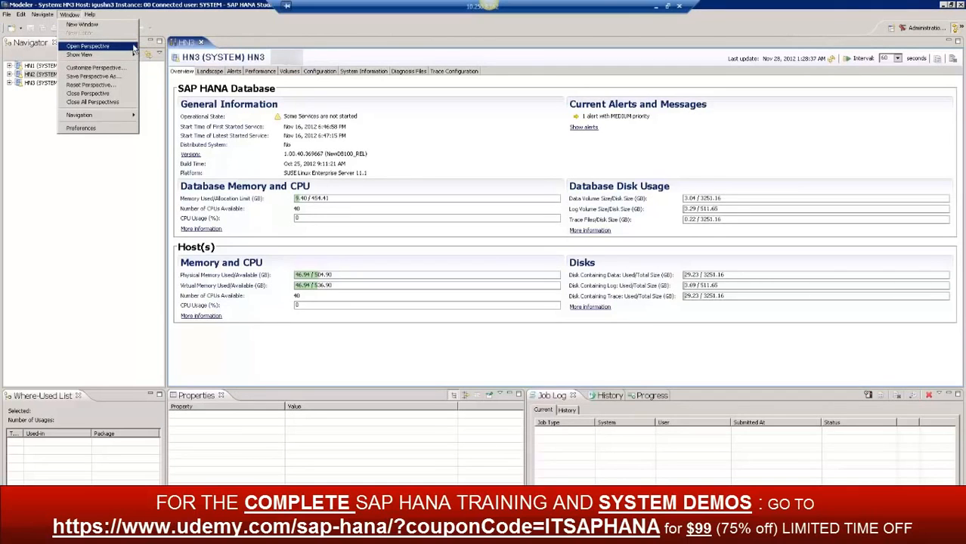
{"action": "mouse_move", "coordinate": [134, 48]}
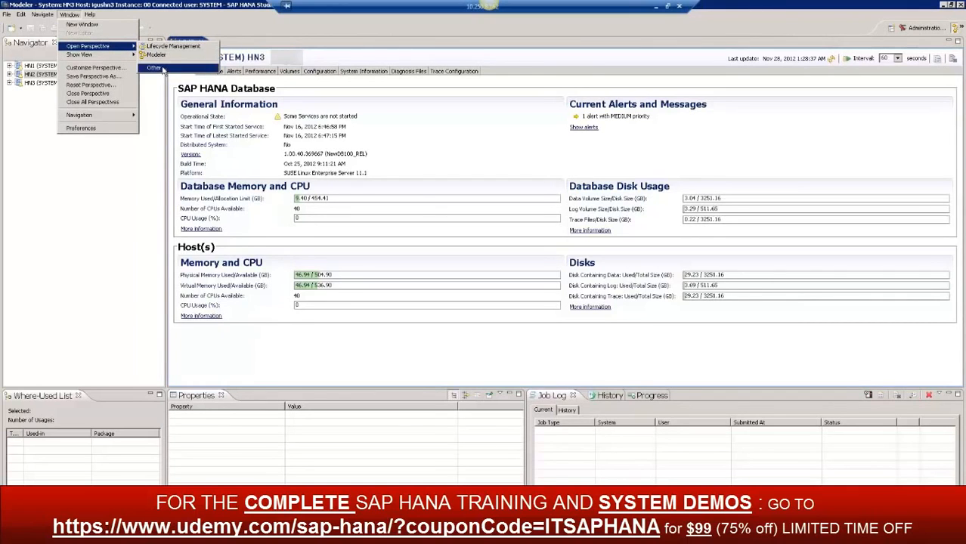
{"action": "left_click", "coordinate": [155, 68]}
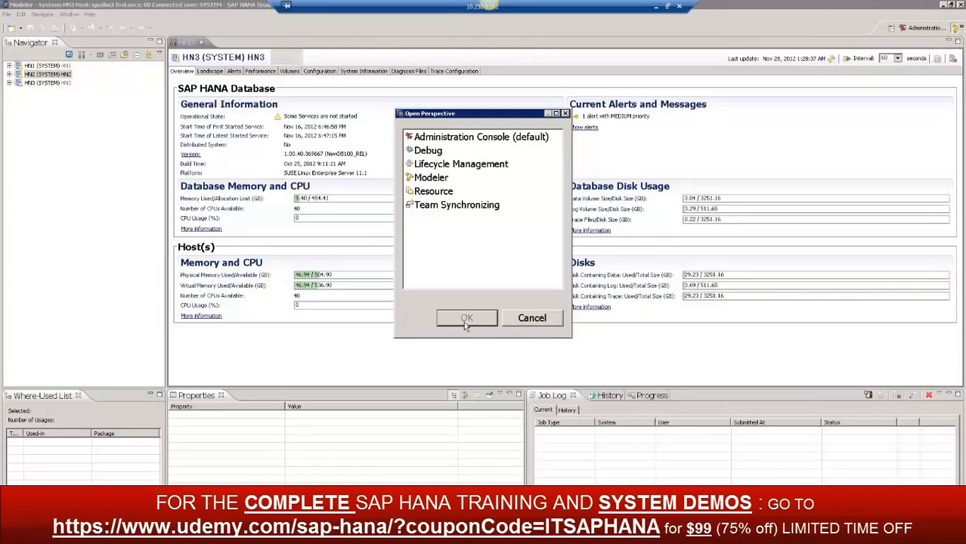
{"action": "left_click", "coordinate": [533, 318]}
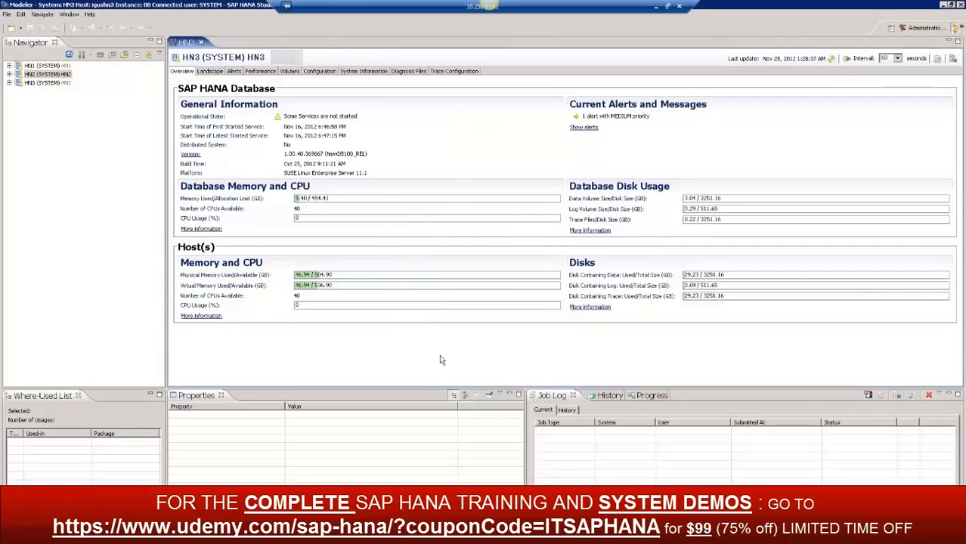
Expand HN3's Catalog and its HDB1 schema in the Navigator
{"action": "left_click", "coordinate": [9, 91]}
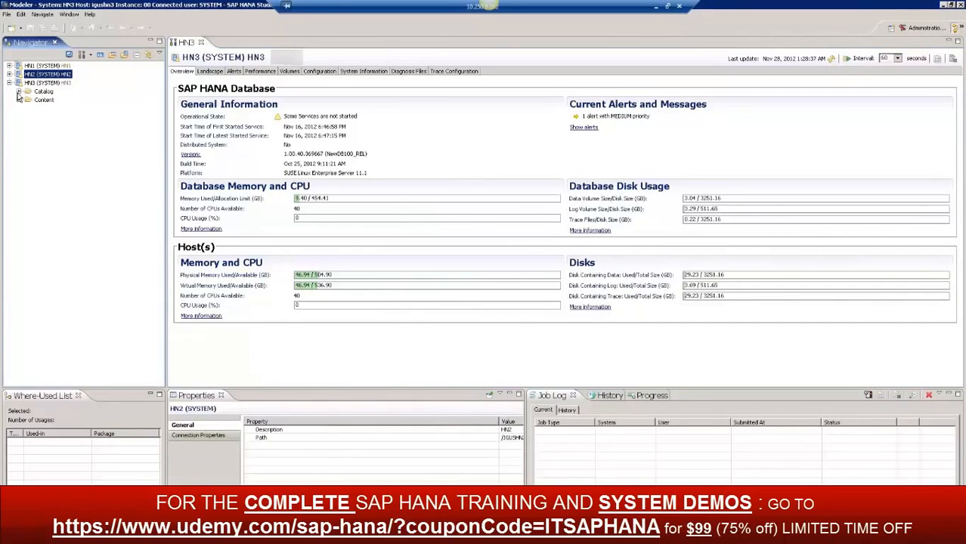
{"action": "left_click", "coordinate": [18, 91]}
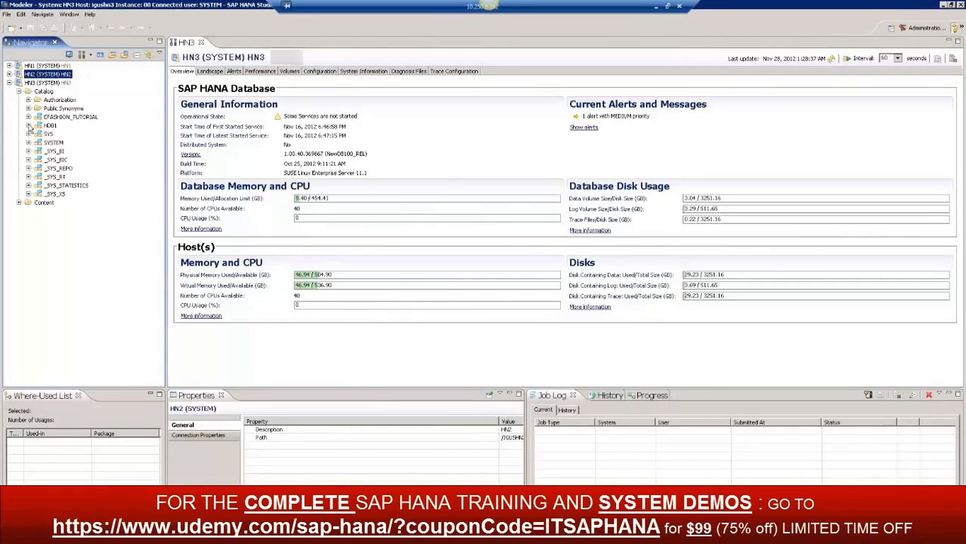
{"action": "left_click", "coordinate": [28, 125]}
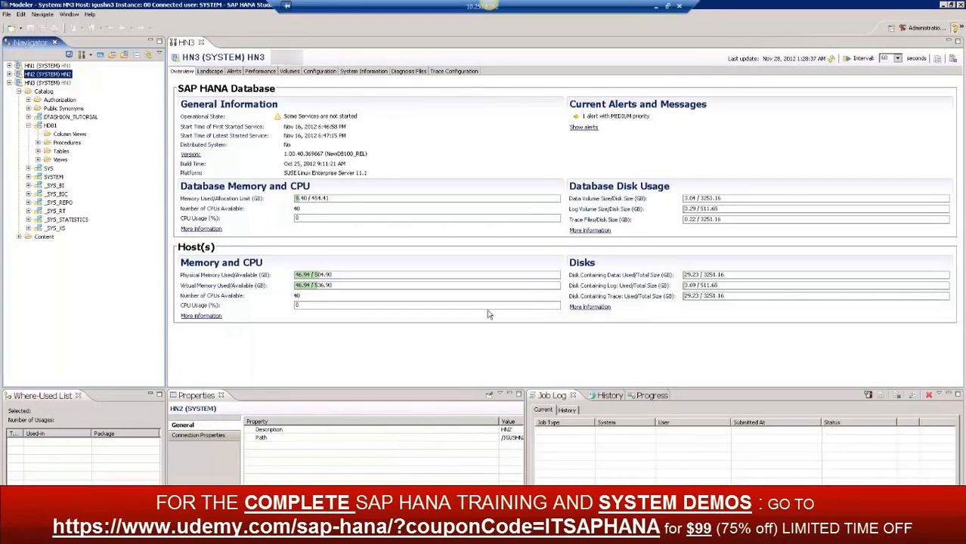
Select the Path property of HN2 and scroll the properties sideways to view its value
{"action": "left_click", "coordinate": [319, 440]}
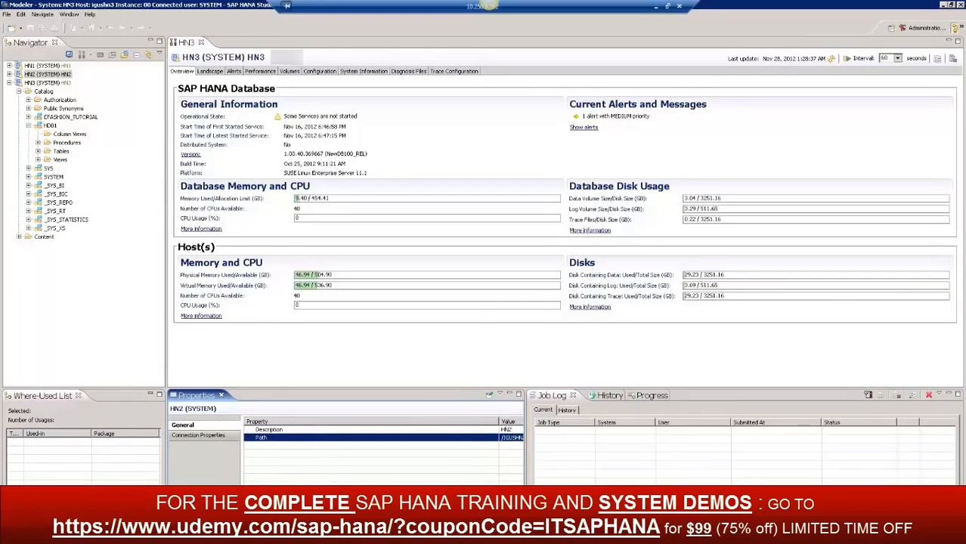
{"action": "left_click_drag", "start_coordinate": [325, 528], "coordinate": [362, 527]}
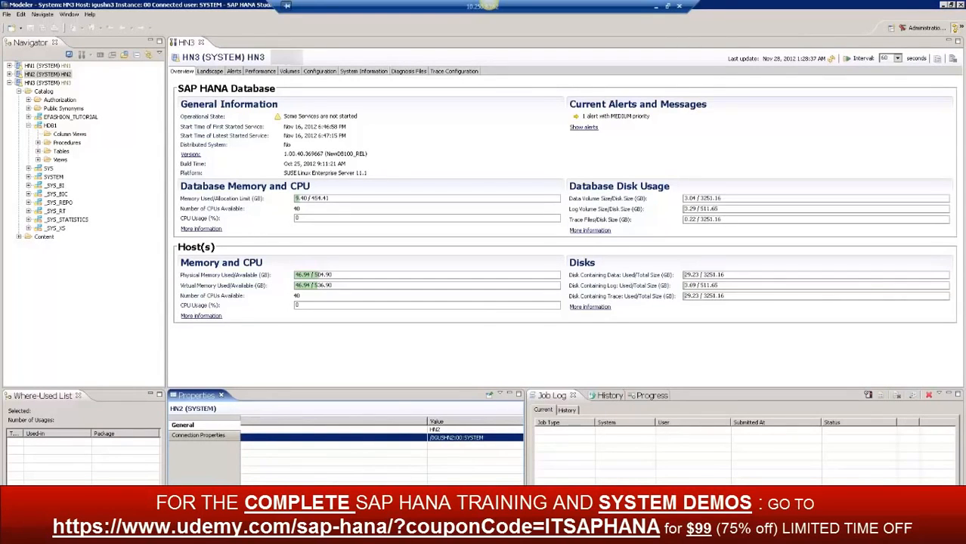
View the Job Log, History, Progress and Where-Used List views in turn
{"action": "left_click", "coordinate": [581, 436]}
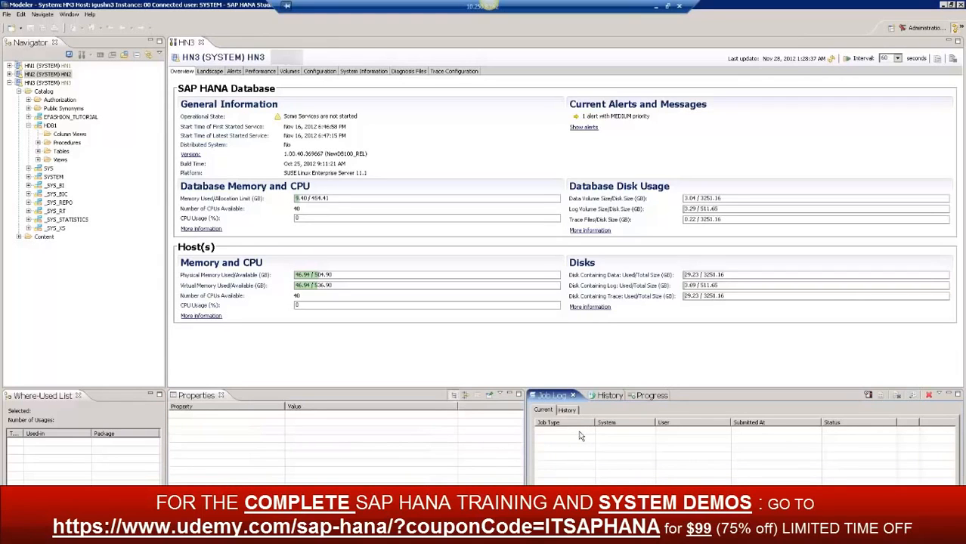
{"action": "left_click", "coordinate": [609, 396]}
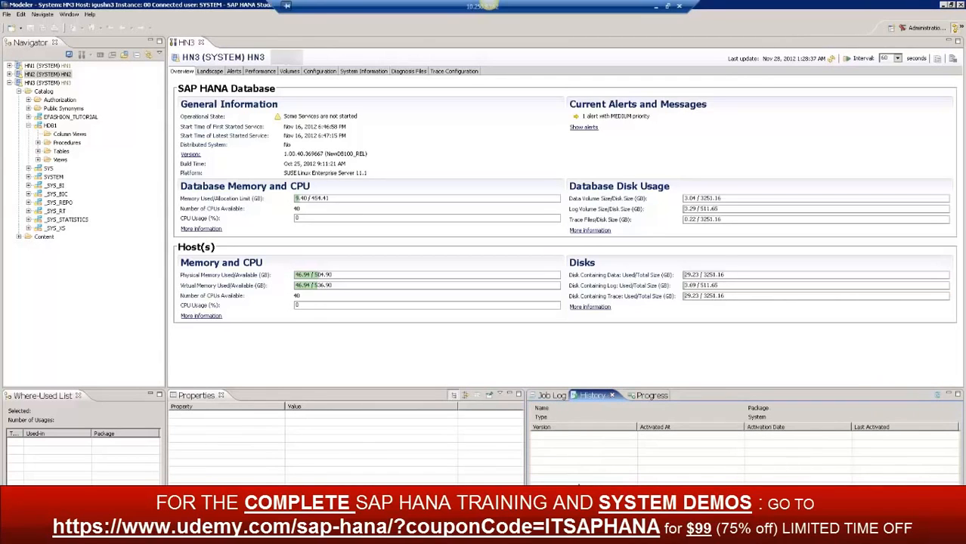
{"action": "left_click", "coordinate": [648, 398]}
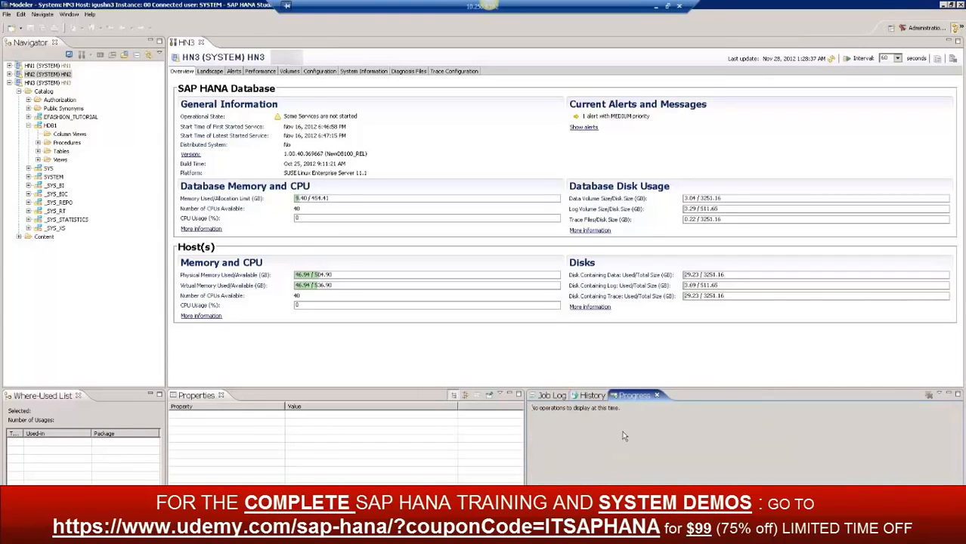
{"action": "left_click", "coordinate": [47, 444]}
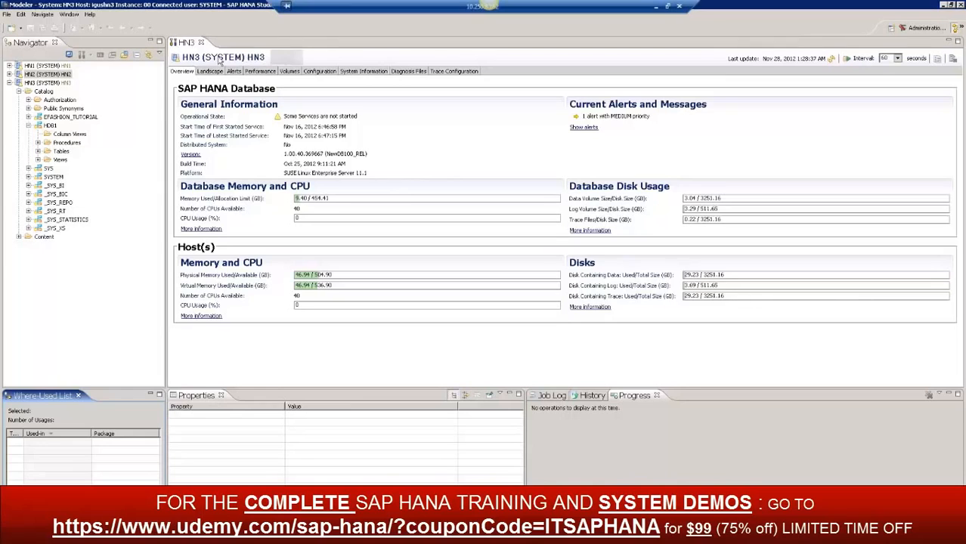
Look over the window and file commands, including the options for new items, and the actions available for system HN2
{"action": "left_click", "coordinate": [69, 15]}
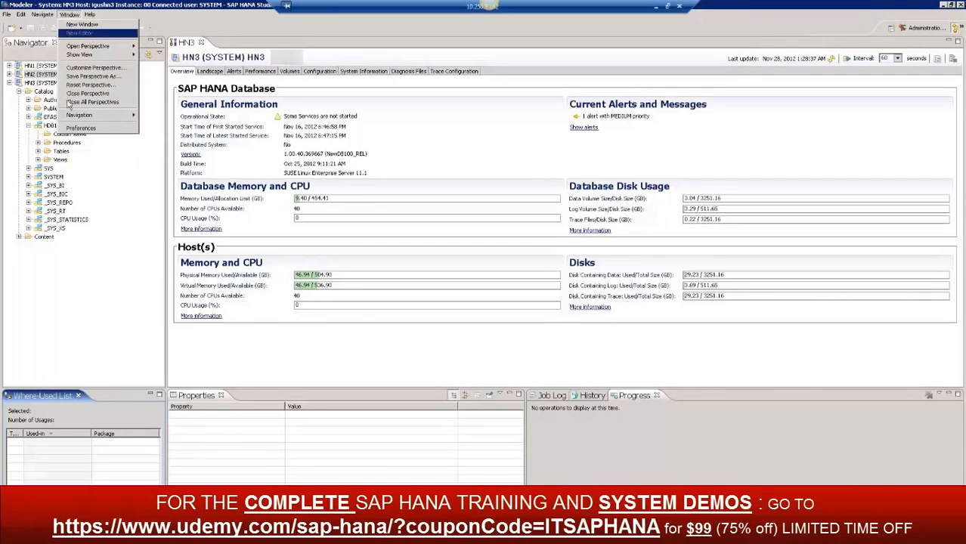
{"action": "left_click", "coordinate": [8, 15]}
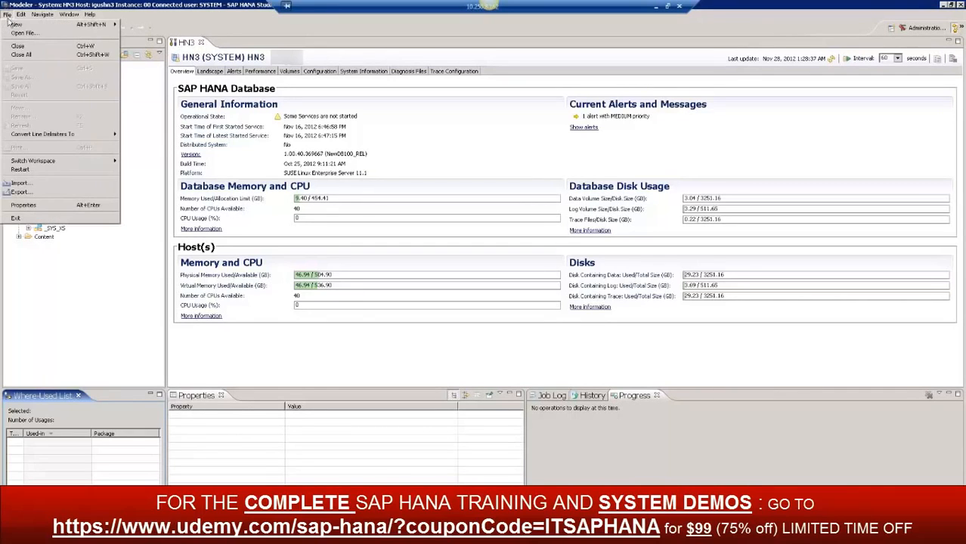
{"action": "mouse_move", "coordinate": [15, 26]}
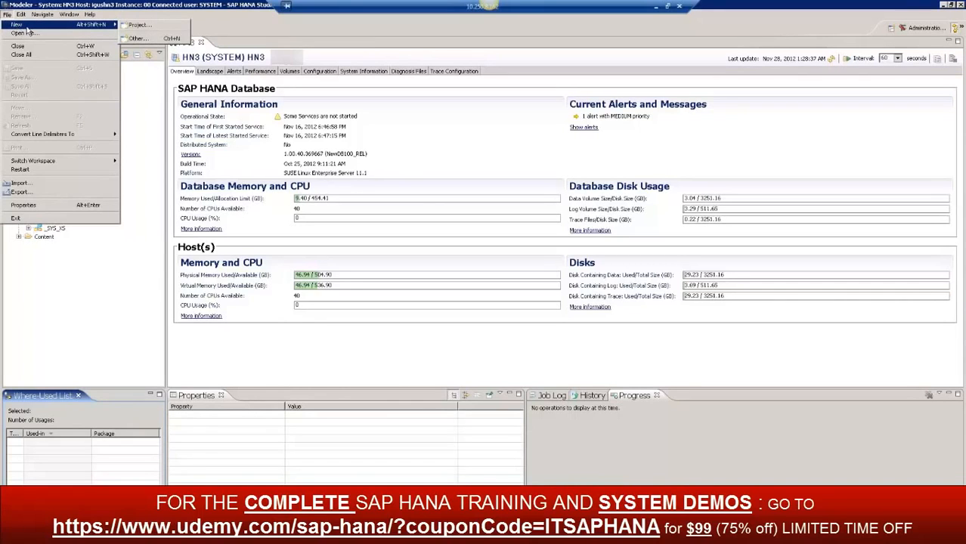
{"action": "left_click", "coordinate": [110, 280]}
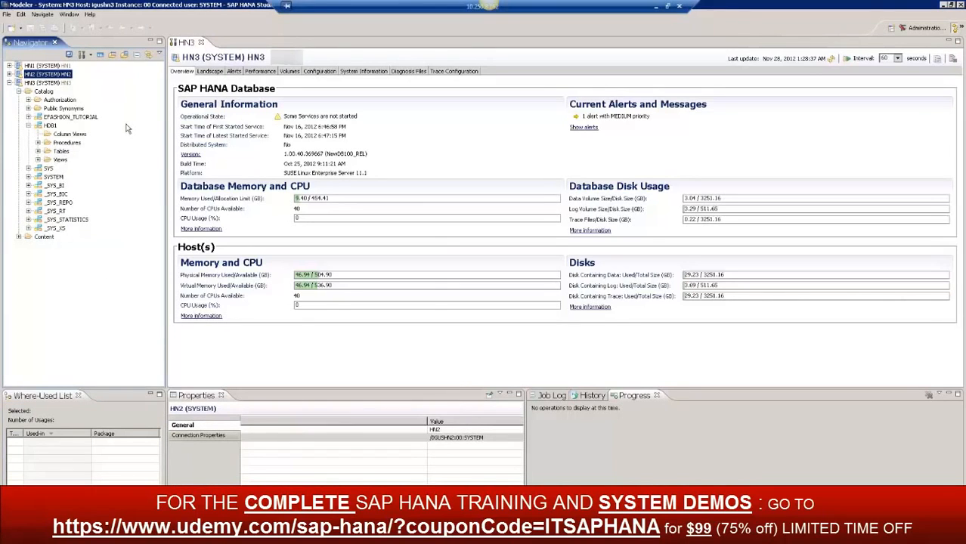
{"action": "right_click", "coordinate": [110, 276]}
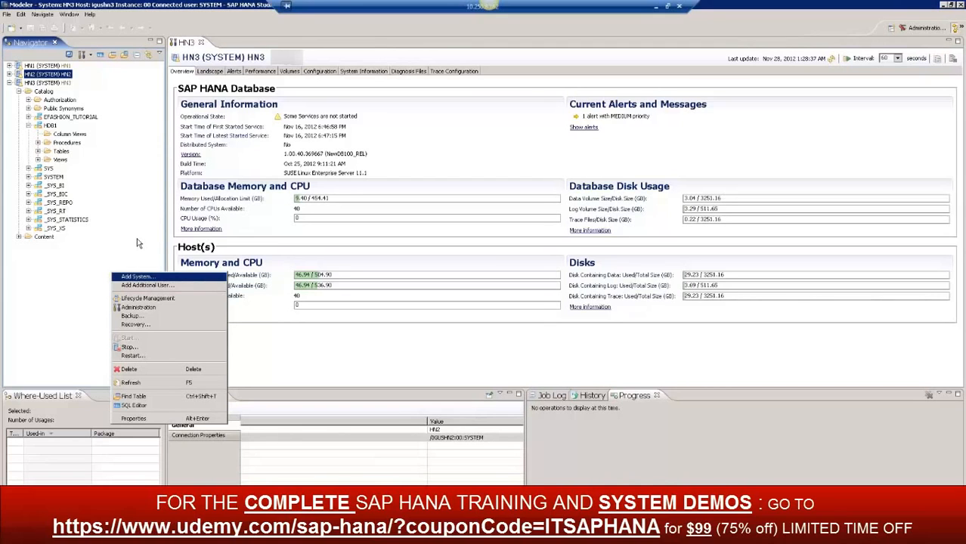
Minimize the current remote session and launch SAP HANA Studio from the remote server's desktop
{"action": "left_click", "coordinate": [655, 7]}
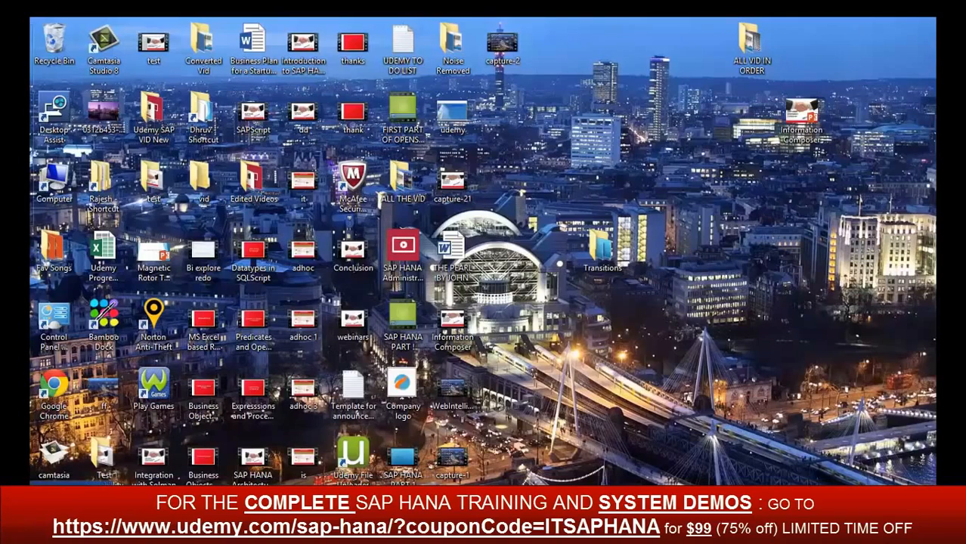
{"action": "left_click", "coordinate": [33, 521]}
{"action": "left_click", "coordinate": [131, 362]}
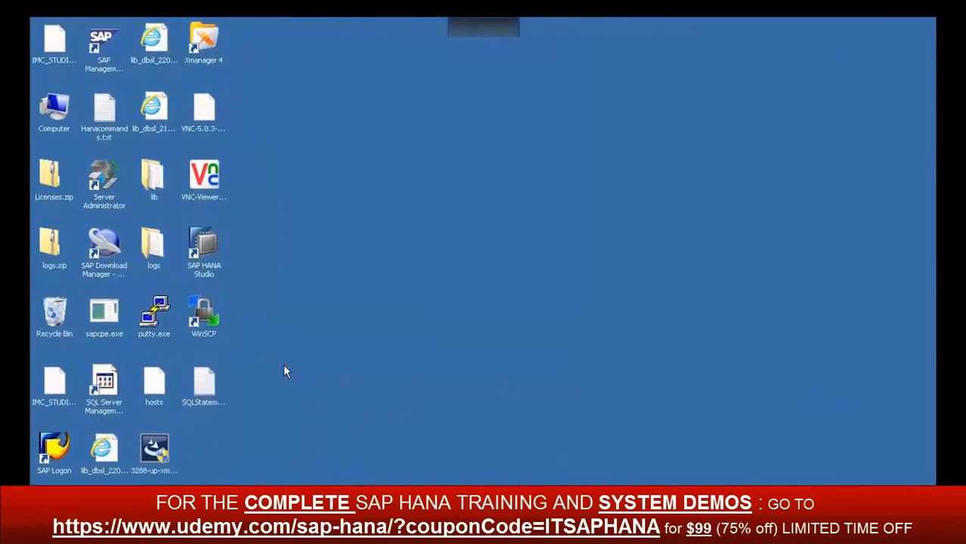
{"action": "double_click", "coordinate": [206, 244]}
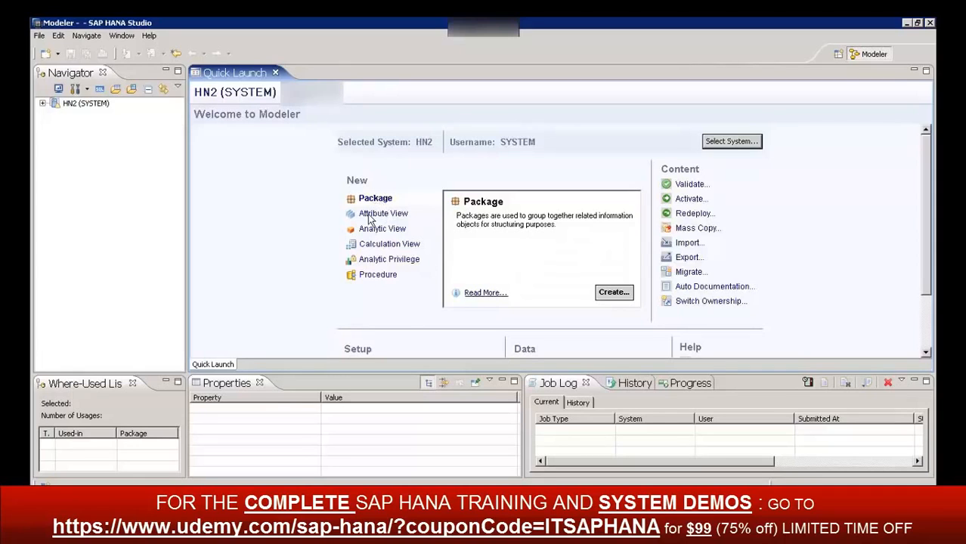
Read the Quick Launch descriptions of Attribute View, Analytic View, Calculation View, Analytic Privilege and Procedure without creating any object
{"action": "left_click", "coordinate": [394, 215]}
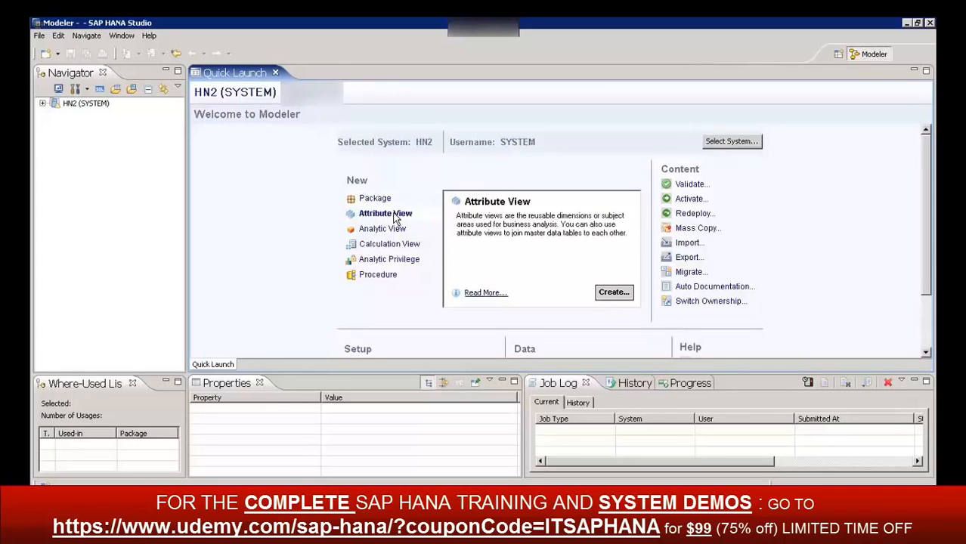
{"action": "left_click", "coordinate": [386, 232]}
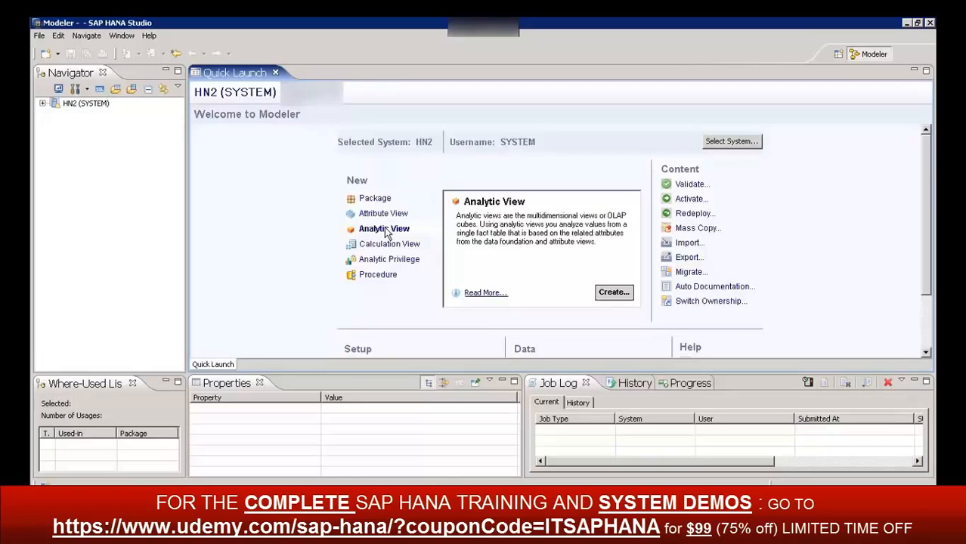
{"action": "left_click", "coordinate": [387, 246]}
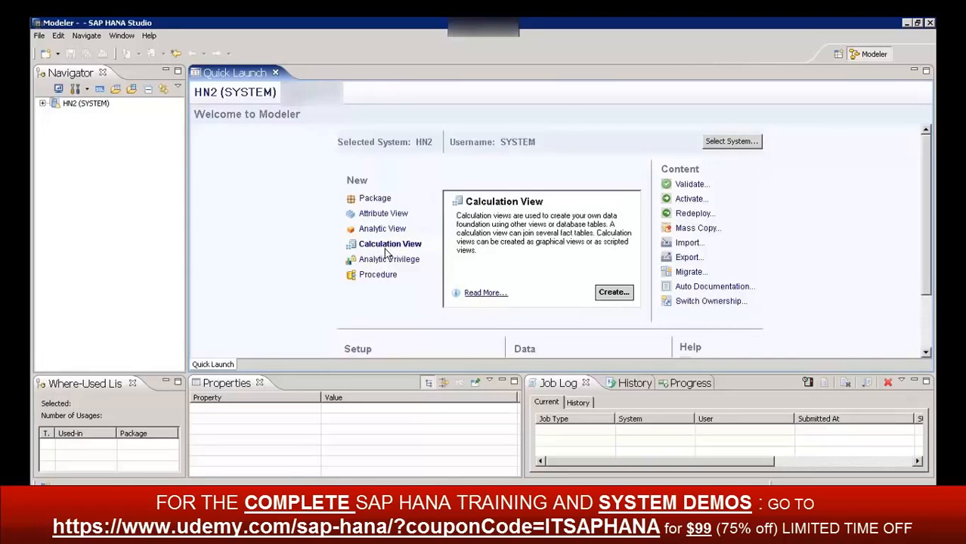
{"action": "left_click", "coordinate": [375, 262]}
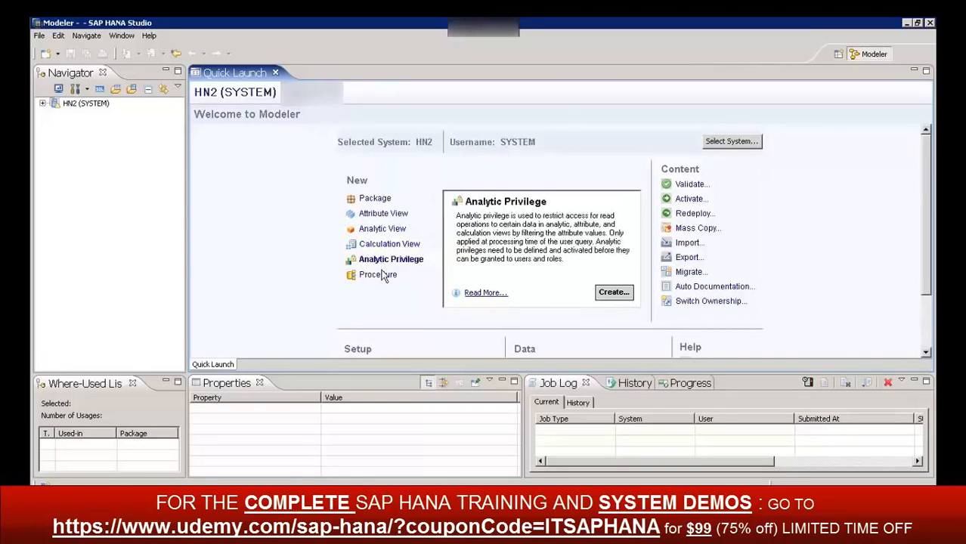
{"action": "left_click", "coordinate": [382, 275]}
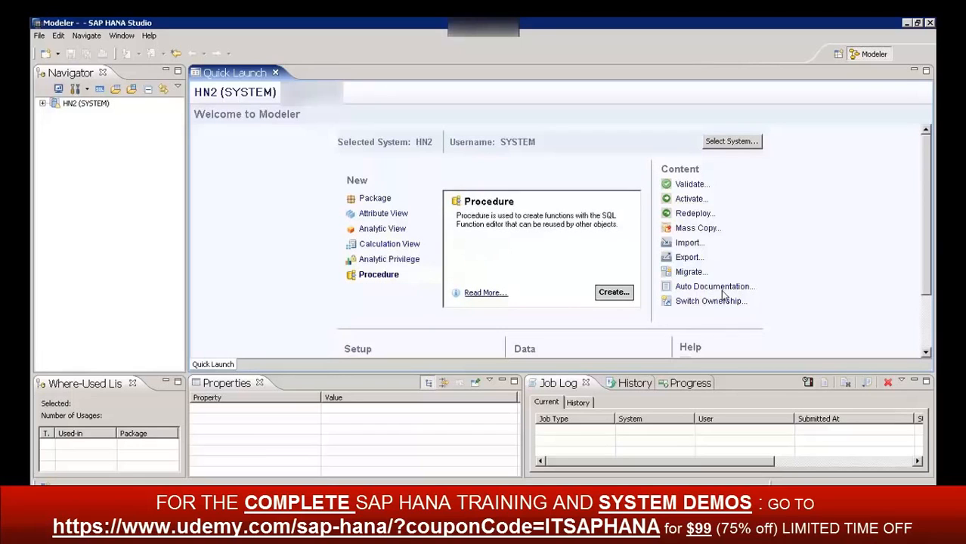
Look through the Setup, Data and Help sections of Quick Launch
{"action": "left_click_drag", "start_coordinate": [926, 217], "coordinate": [934, 300]}
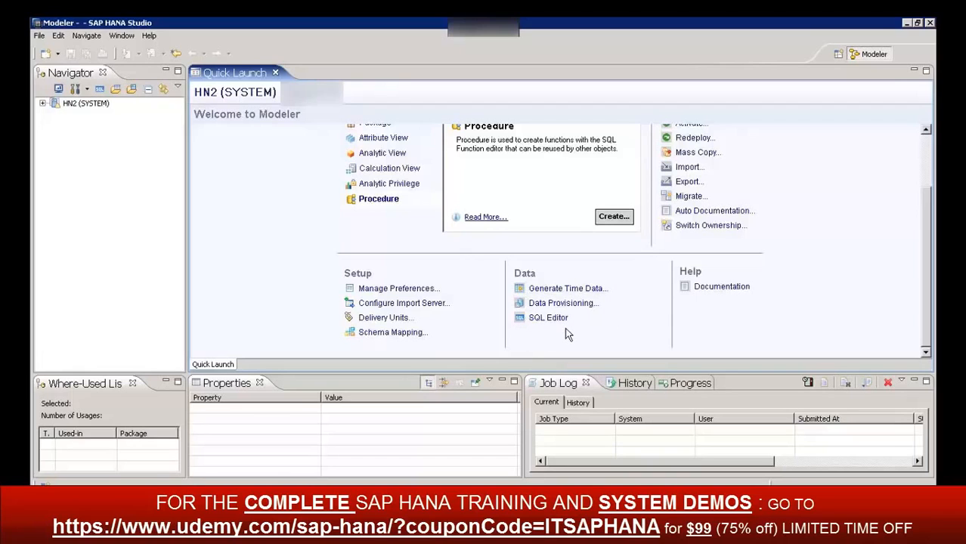
{"action": "scroll", "coordinate": [830, 255], "scroll_direction": "up", "scroll_amount": 1}
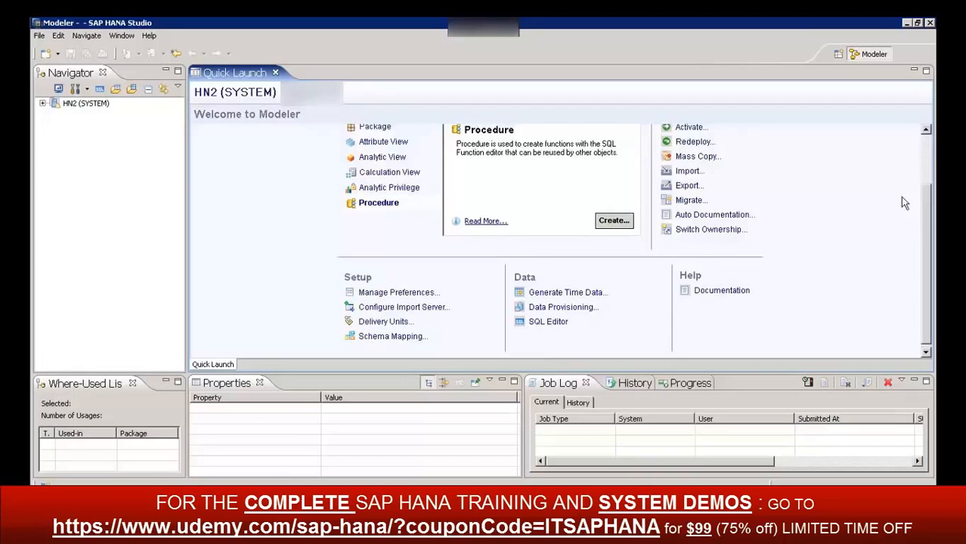
{"action": "scroll", "coordinate": [923, 177], "scroll_direction": "up", "scroll_amount": 1}
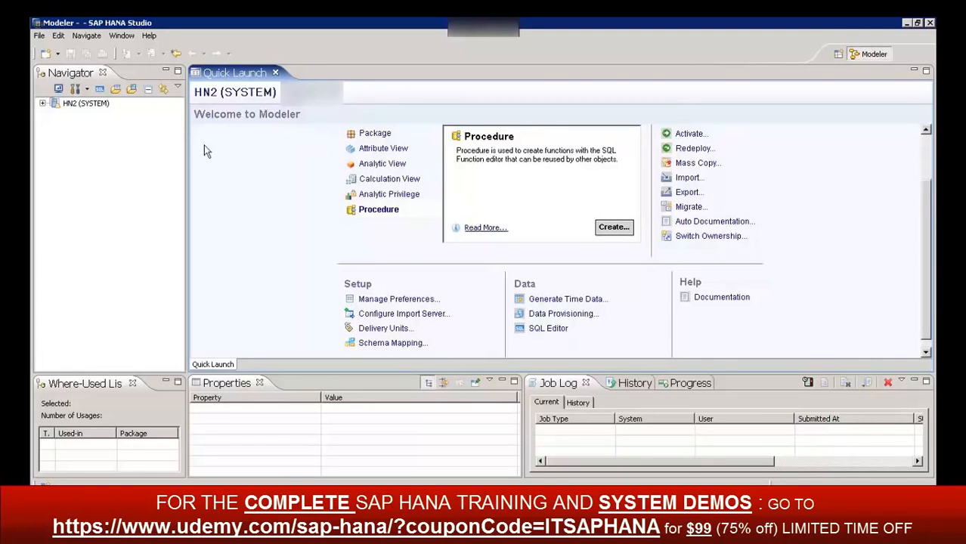
Expand system HN2 in the Navigator and point out its Catalog and Content folders by selecting each
{"action": "left_click", "coordinate": [84, 139]}
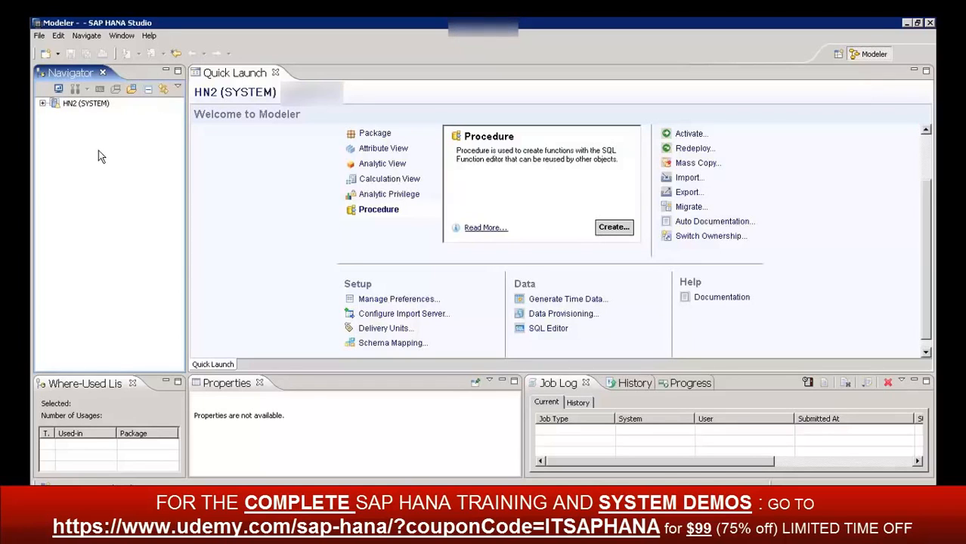
{"action": "left_click", "coordinate": [42, 104]}
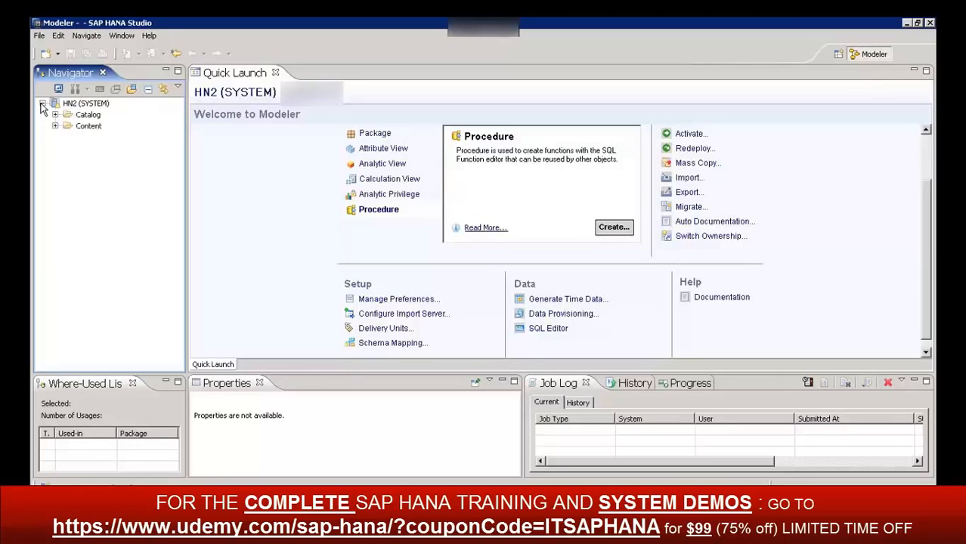
{"action": "left_click", "coordinate": [92, 118]}
{"action": "left_click", "coordinate": [92, 127]}
{"action": "left_click", "coordinate": [94, 118]}
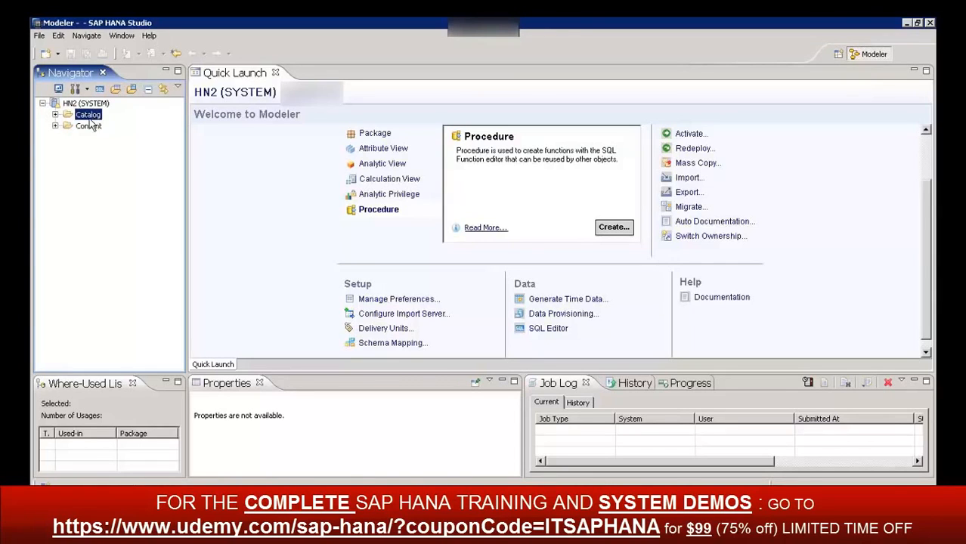
{"action": "left_click", "coordinate": [86, 127]}
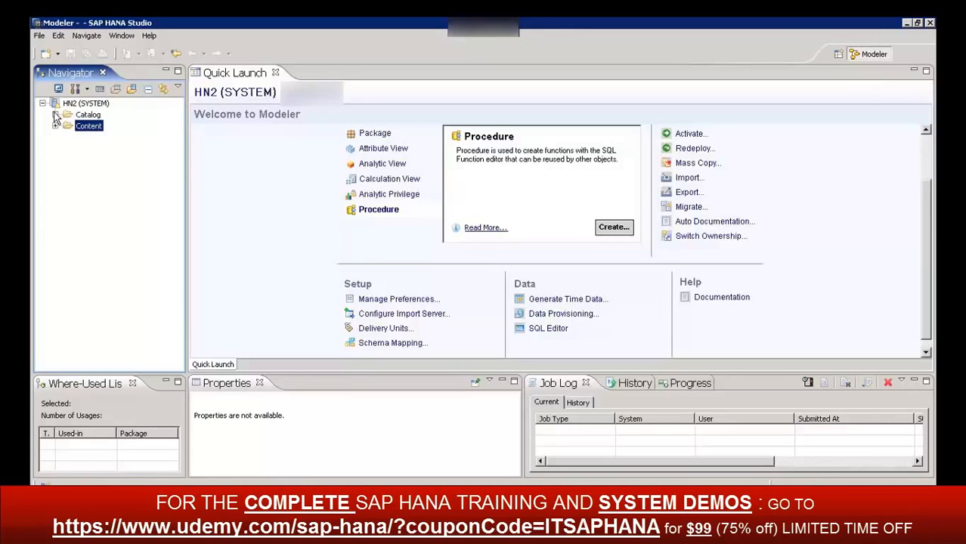
Expand HN2's Catalog and Content folders to view their schemas and packages
{"action": "left_click", "coordinate": [55, 115]}
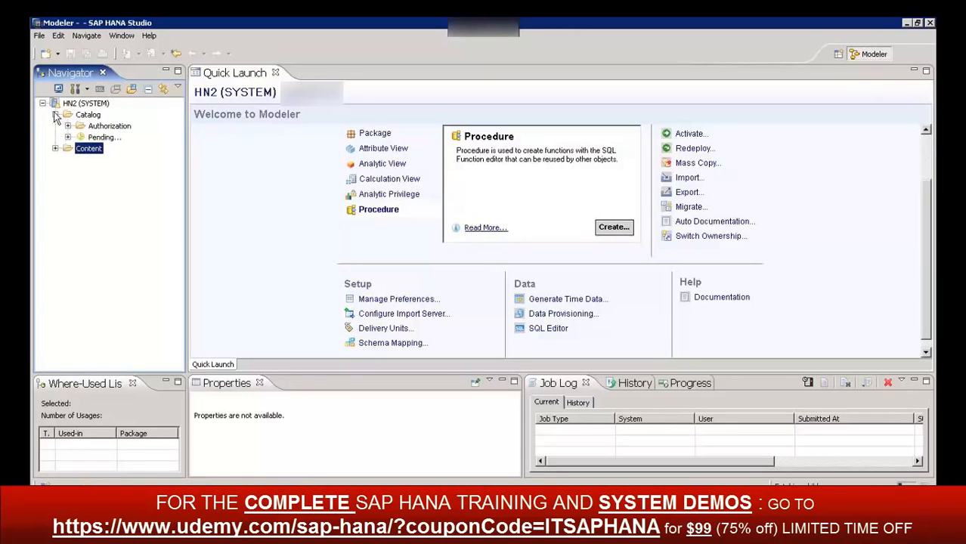
{"action": "left_click", "coordinate": [92, 118]}
{"action": "left_click", "coordinate": [98, 130]}
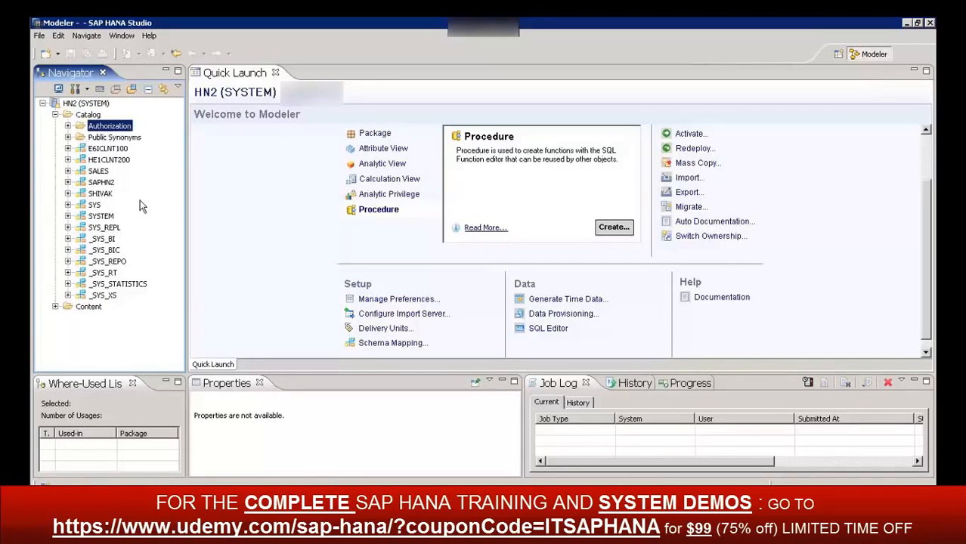
{"action": "left_click", "coordinate": [55, 307]}
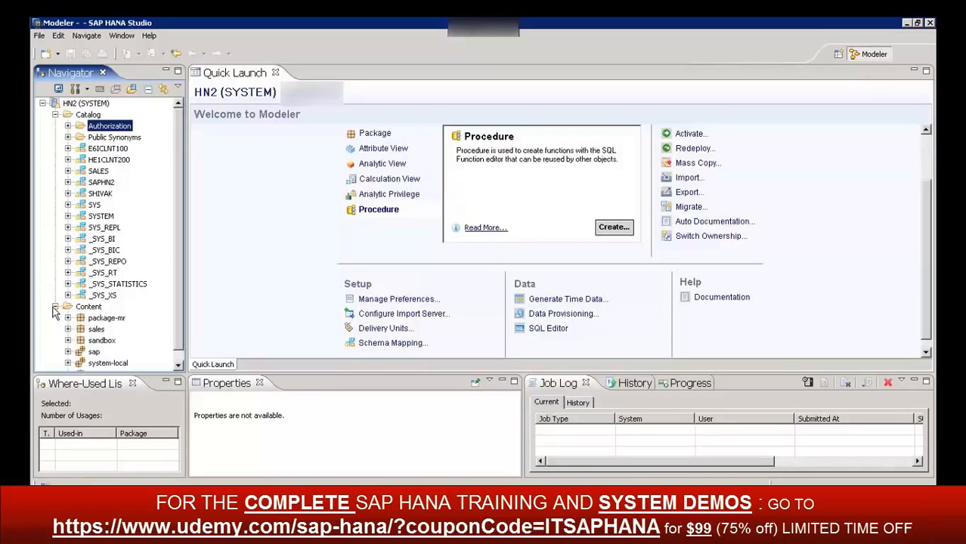
{"action": "left_click", "coordinate": [180, 364]}
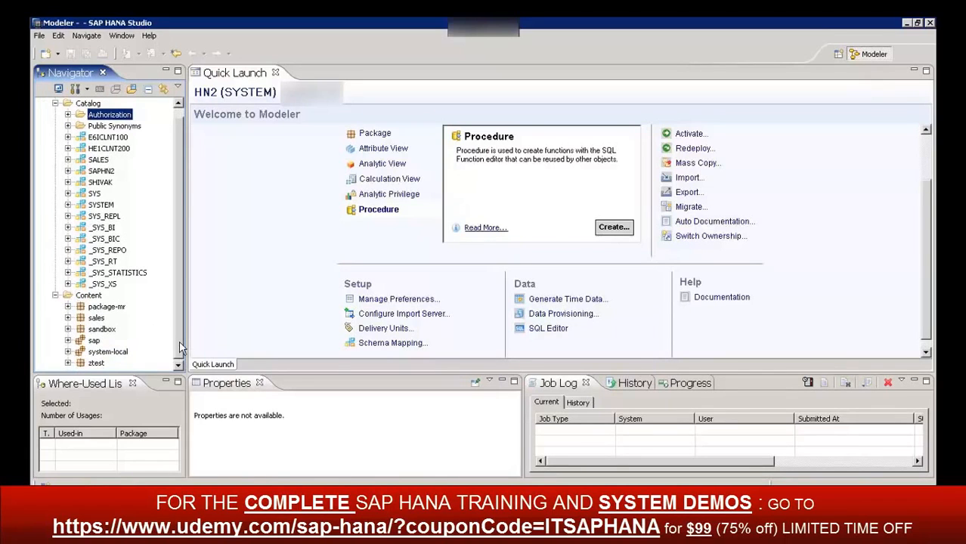
{"action": "scroll", "coordinate": [180, 283], "scroll_direction": "up", "scroll_amount": 1}
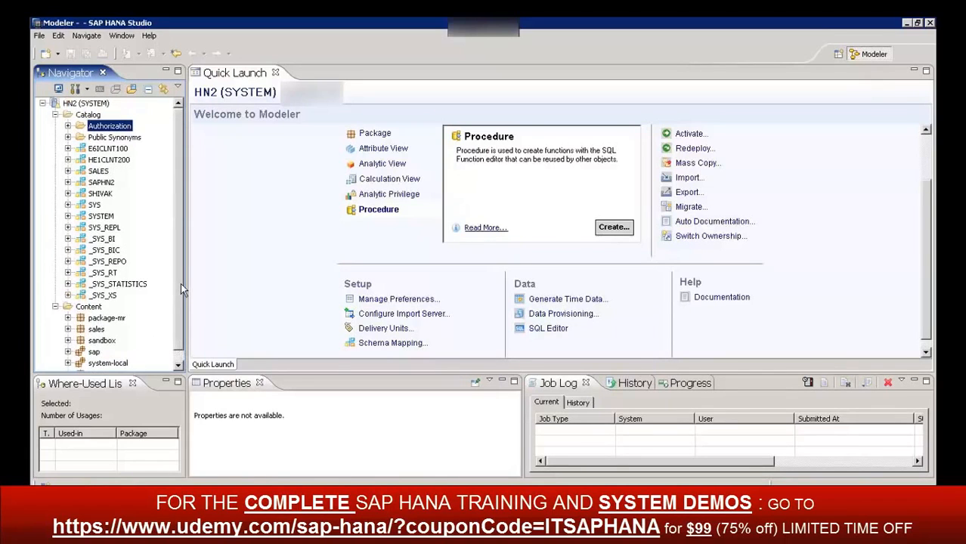
Expand the Authorization folder in the Catalog, and briefly open and collapse Public Synonyms
{"action": "left_click", "coordinate": [67, 126]}
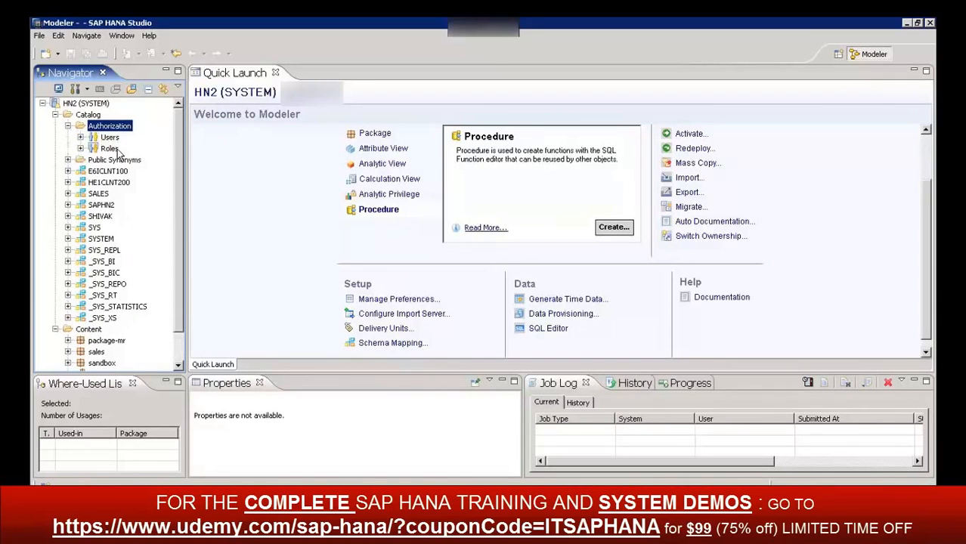
{"action": "left_click", "coordinate": [68, 161]}
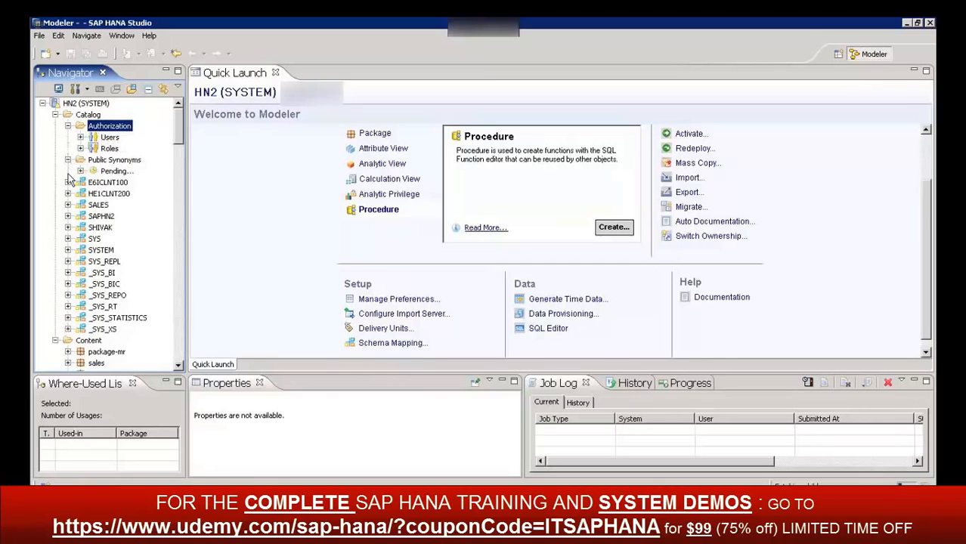
{"action": "left_click", "coordinate": [68, 161]}
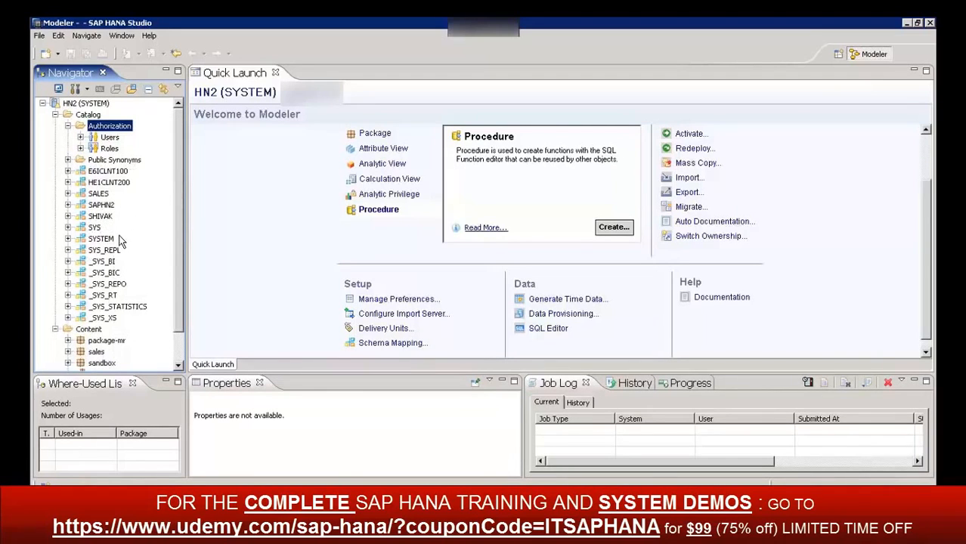
Select the _SYS_BI, _SYS_BIC and _SYS_REPO schemas of the Catalog one after another
{"action": "scroll", "coordinate": [180, 303], "scroll_direction": "down", "scroll_amount": 1}
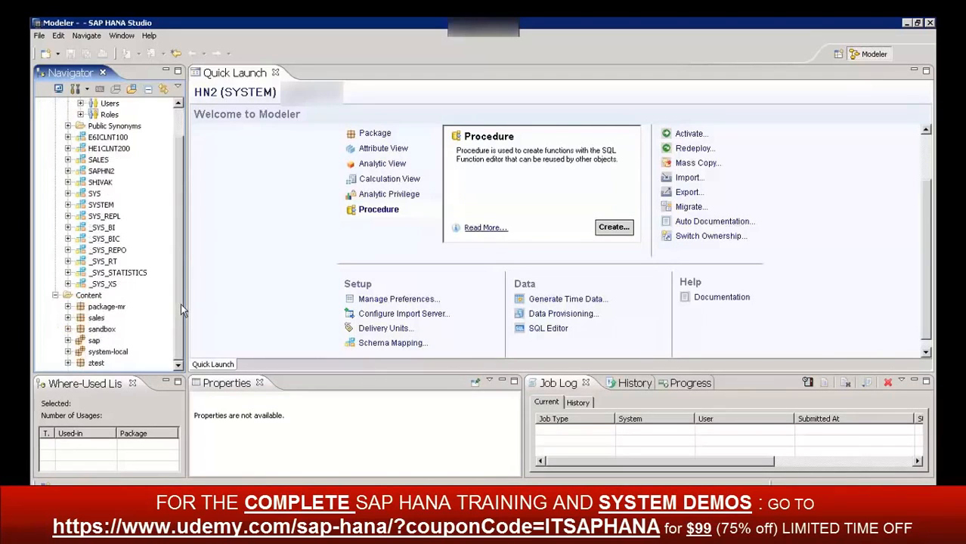
{"action": "left_click", "coordinate": [97, 228]}
{"action": "left_click", "coordinate": [101, 240]}
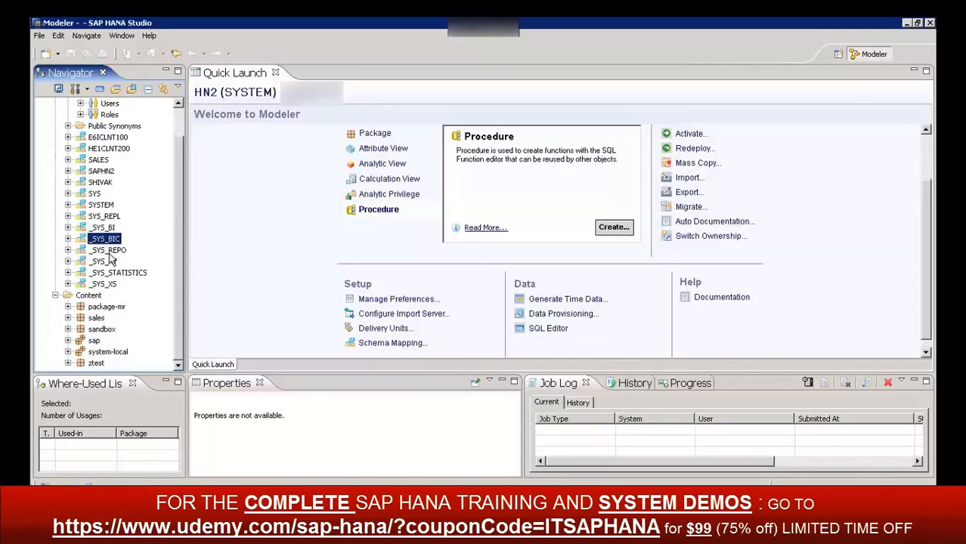
{"action": "left_click", "coordinate": [111, 250]}
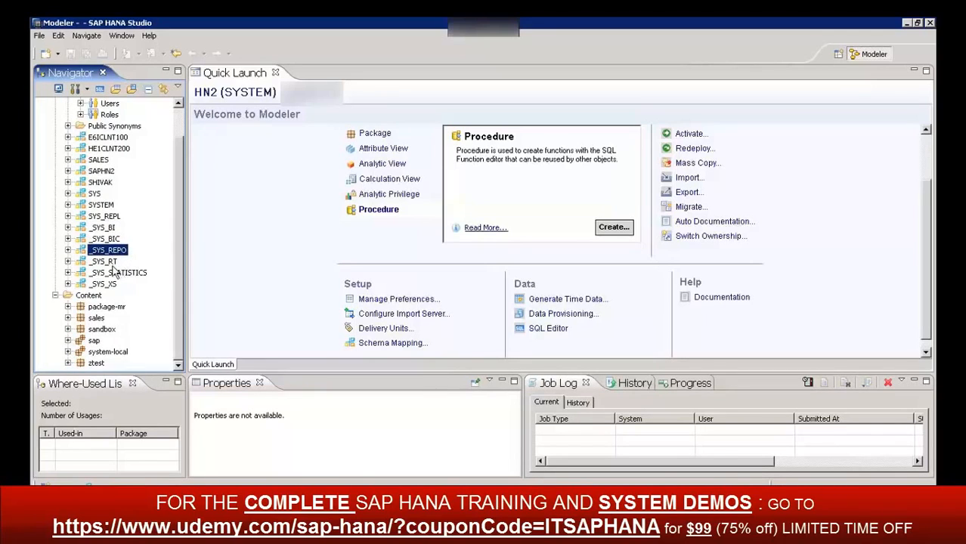
Select the _SYS_STATISTICS schema and the Content folder, and expand the sandbox package to view its contents
{"action": "left_click", "coordinate": [115, 272]}
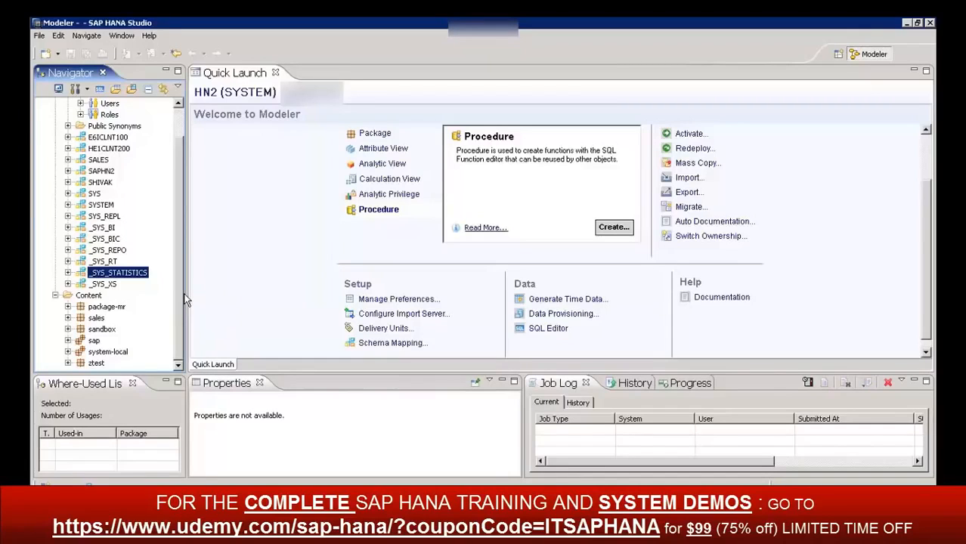
{"action": "left_click", "coordinate": [95, 297]}
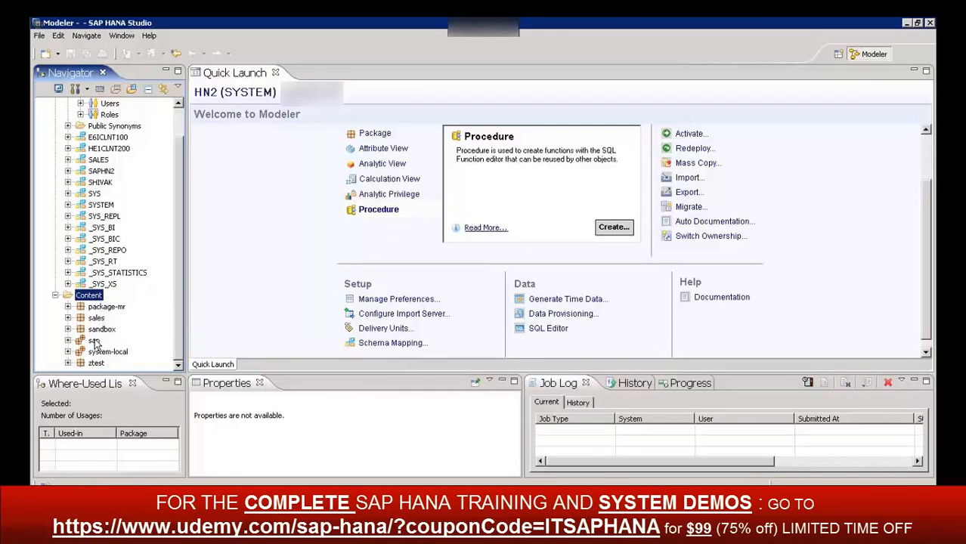
{"action": "left_click", "coordinate": [68, 330]}
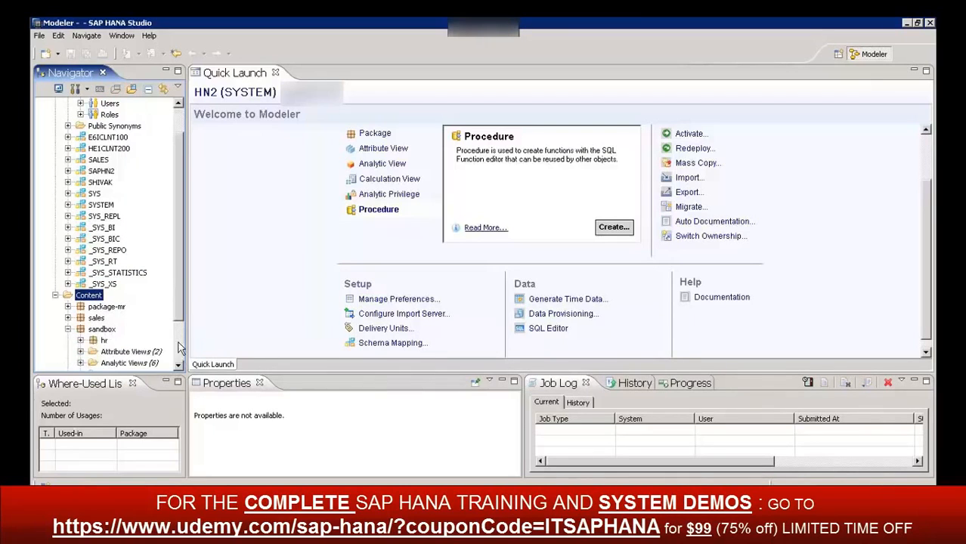
{"action": "scroll", "coordinate": [190, 387], "scroll_direction": "down", "scroll_amount": 2}
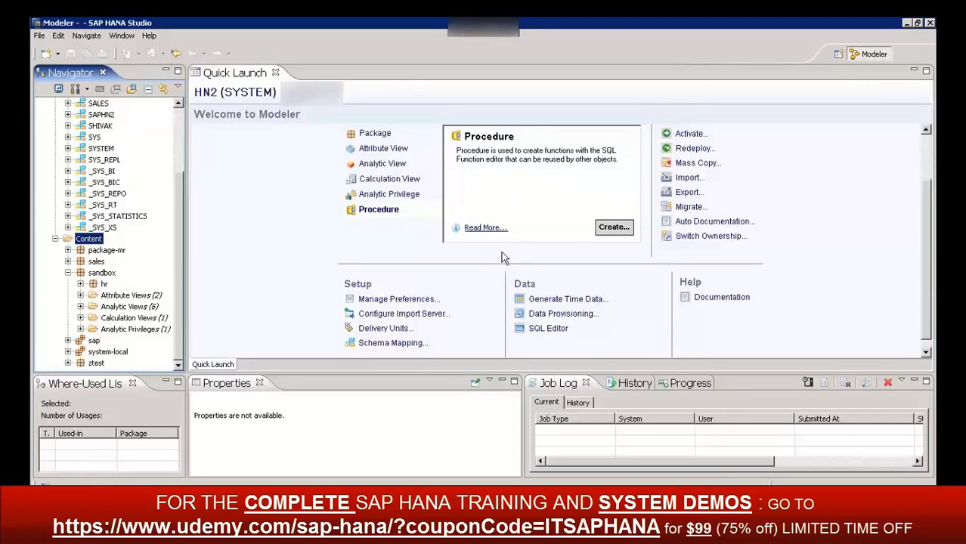
Look over the Quick Launch page, open Data Provisioning from it, and select the VBAK entry under Data Load Management
{"action": "left_click", "coordinate": [924, 150]}
{"action": "left_click", "coordinate": [927, 150]}
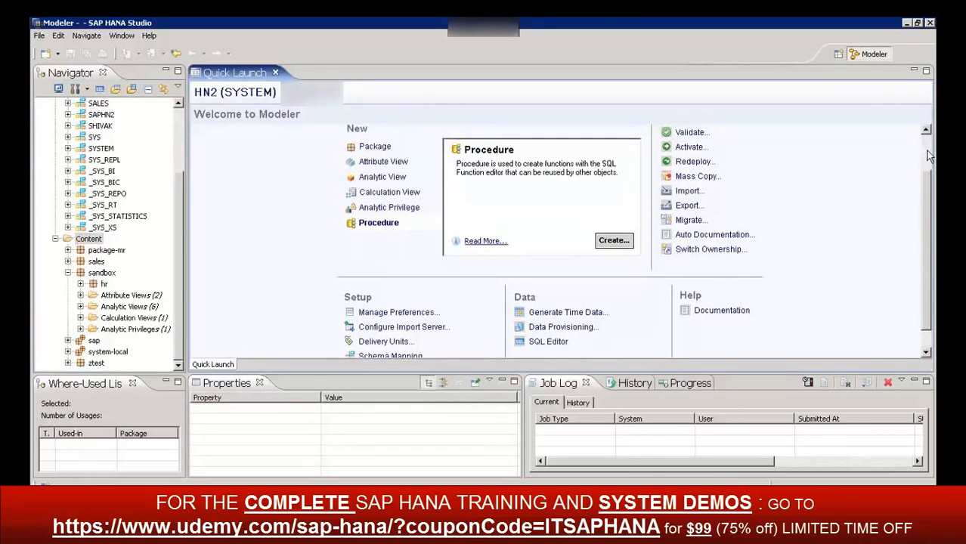
{"action": "left_click", "coordinate": [927, 161]}
{"action": "left_click", "coordinate": [928, 129]}
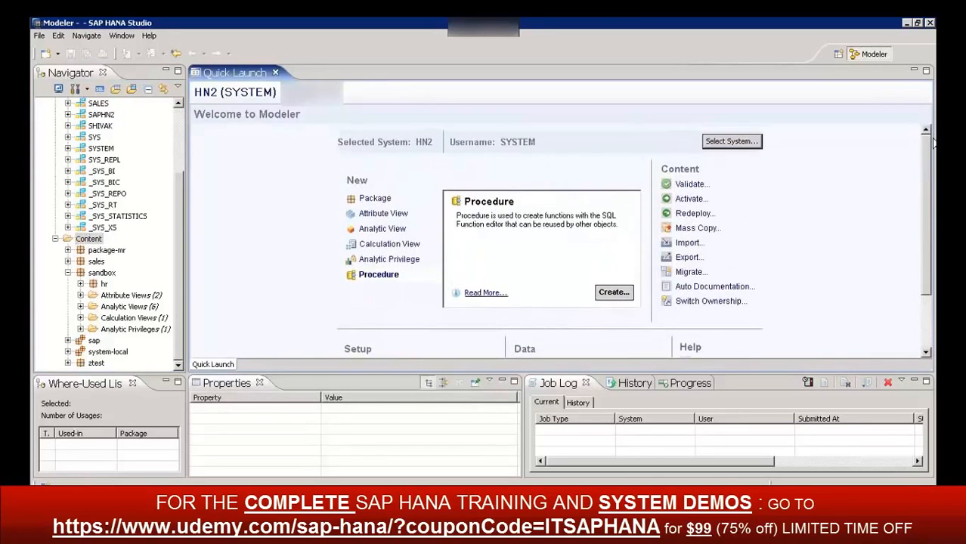
{"action": "left_click_drag", "start_coordinate": [925, 159], "coordinate": [926, 291]}
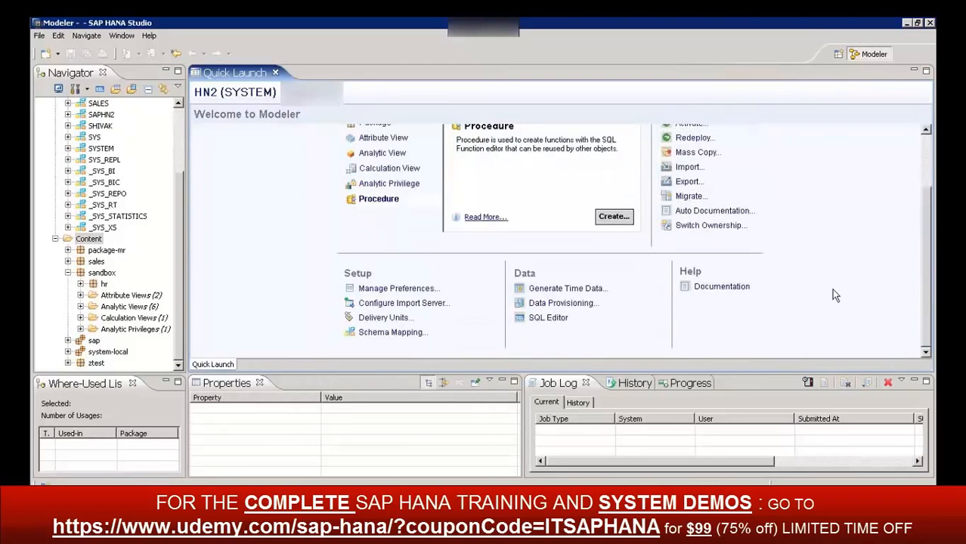
{"action": "left_click", "coordinate": [551, 305]}
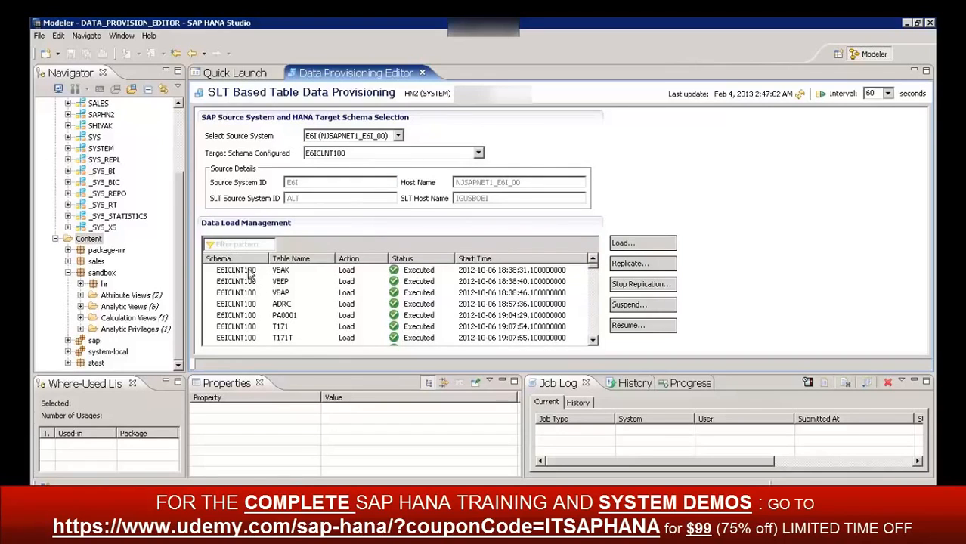
{"action": "left_click", "coordinate": [291, 276]}
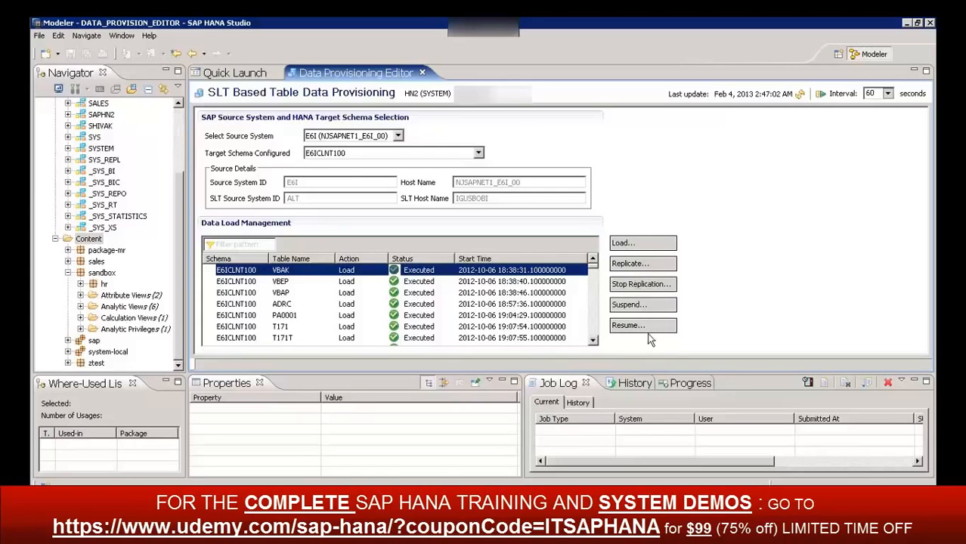
Start a load request, add the tables T510X through T52IE to the selected list, and cancel the request
{"action": "left_click", "coordinate": [624, 243]}
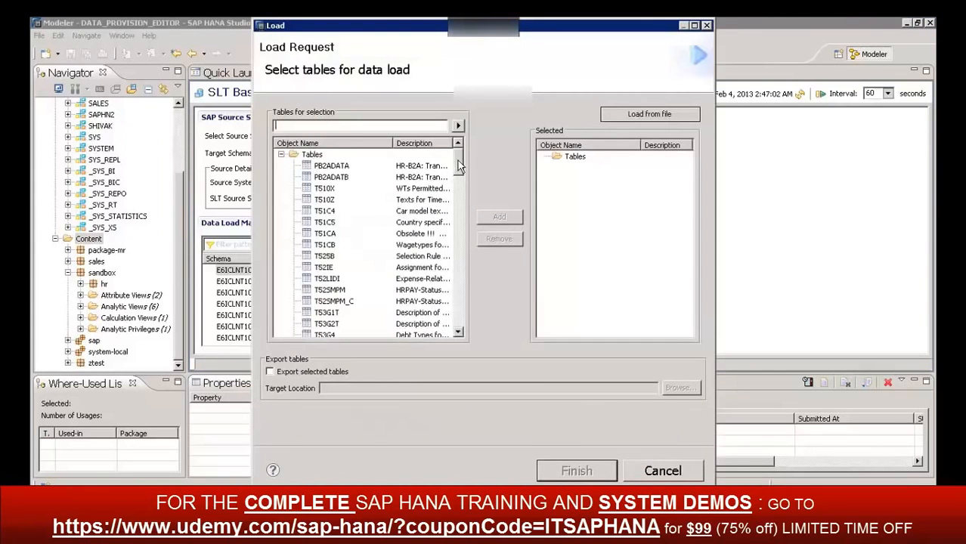
{"action": "left_click_drag", "start_coordinate": [458, 164], "coordinate": [464, 190]}
{"action": "left_click_drag", "start_coordinate": [478, 232], "coordinate": [323, 144]}
{"action": "left_click", "coordinate": [325, 189]}
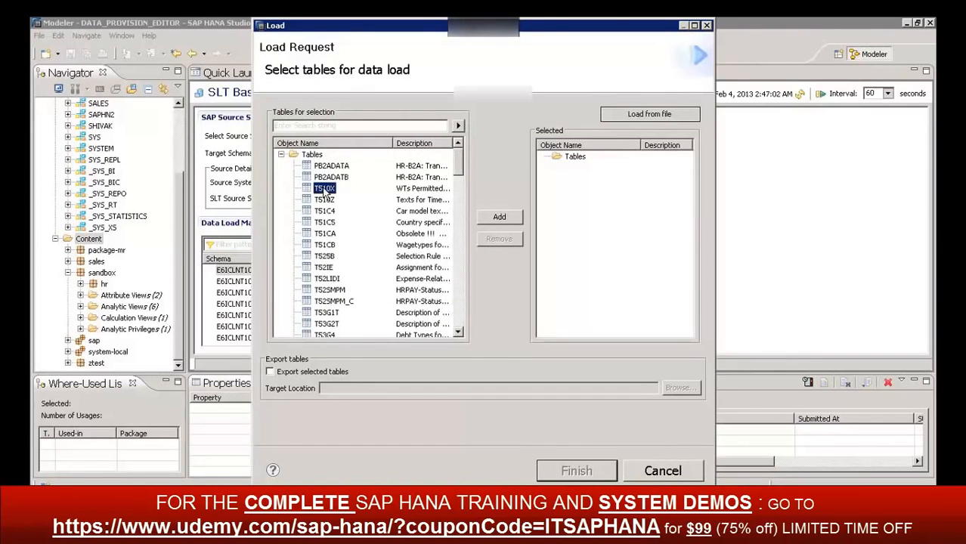
{"action": "key", "text": "shift+Down"}
{"action": "key", "text": "shift+Down"}
{"action": "key", "text": "shift+Down"}
{"action": "key", "text": "shift+Down"}
{"action": "key", "text": "shift+Down"}
{"action": "key", "text": "shift+Down"}
{"action": "key", "text": "shift+Down"}
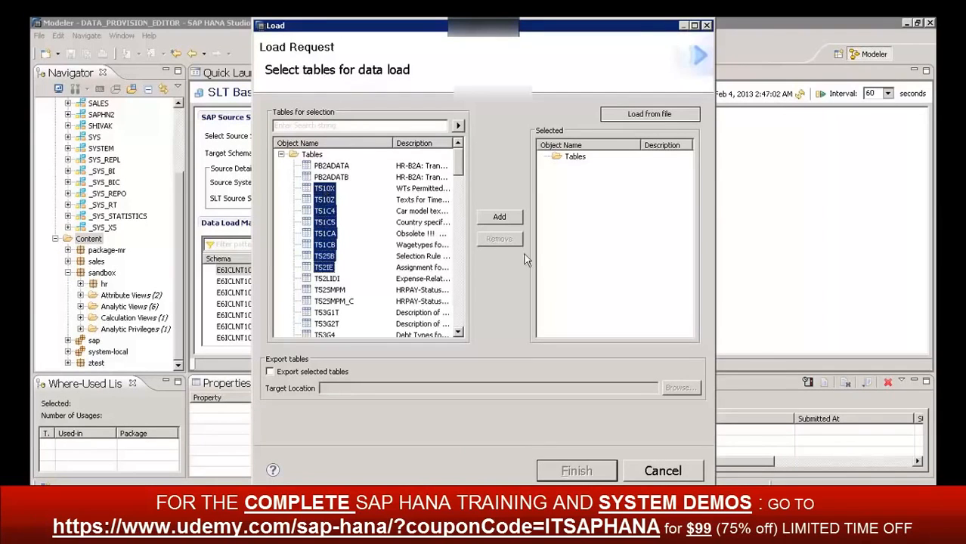
{"action": "left_click", "coordinate": [500, 217]}
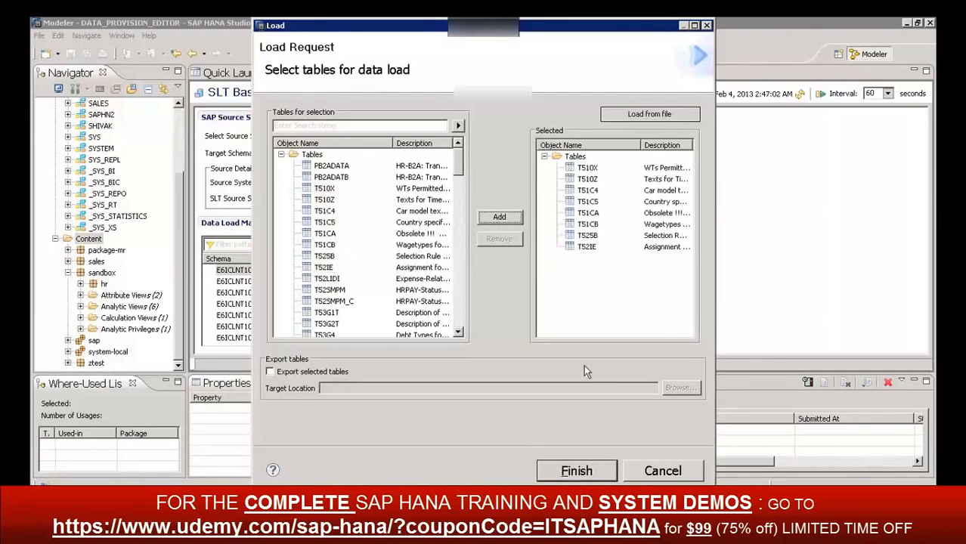
{"action": "left_click", "coordinate": [637, 471]}
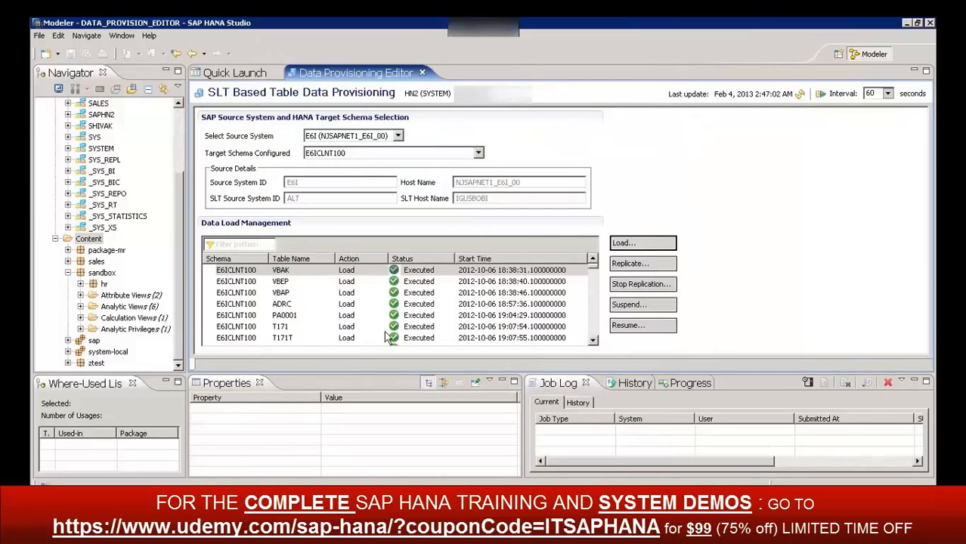
Look further through the loaded tables under Data Load Management and close the Data Provisioning Editor
{"action": "left_click", "coordinate": [594, 341]}
{"action": "left_click", "coordinate": [594, 341]}
{"action": "left_click", "coordinate": [594, 341]}
{"action": "left_click", "coordinate": [594, 341]}
{"action": "left_click", "coordinate": [594, 341]}
{"action": "left_click", "coordinate": [594, 341]}
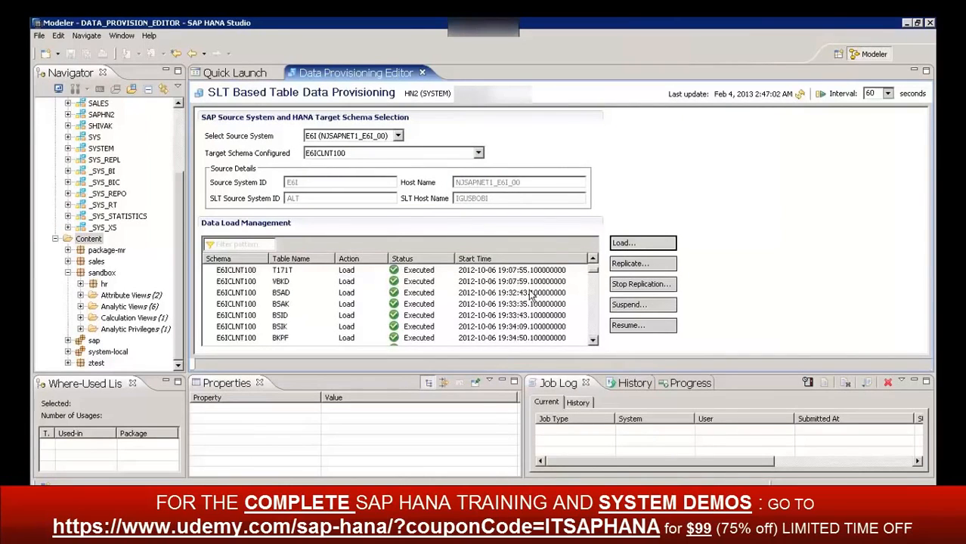
{"action": "left_click", "coordinate": [423, 73]}
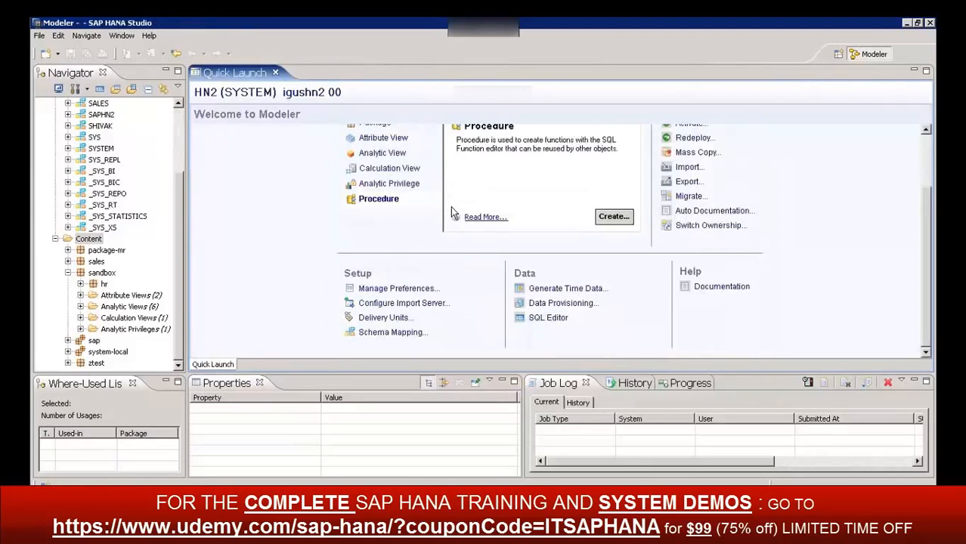
Reopen Data Provisioning, choose source system HE1 (IGUSBOBI_HE1_02) with target schema HE1CLNT200, and select the DD02T entry
{"action": "left_click", "coordinate": [550, 304]}
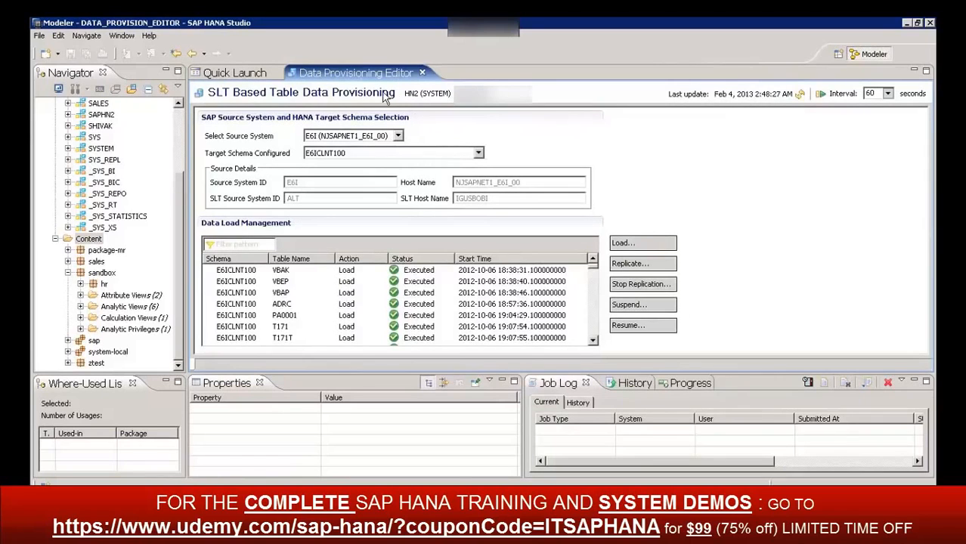
{"action": "left_click", "coordinate": [397, 136]}
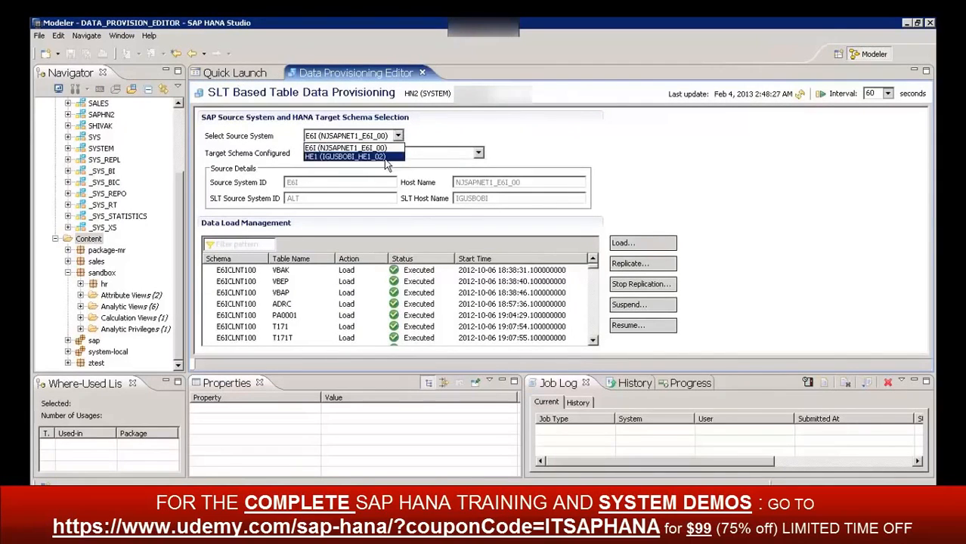
{"action": "left_click", "coordinate": [384, 158]}
{"action": "left_click", "coordinate": [343, 153]}
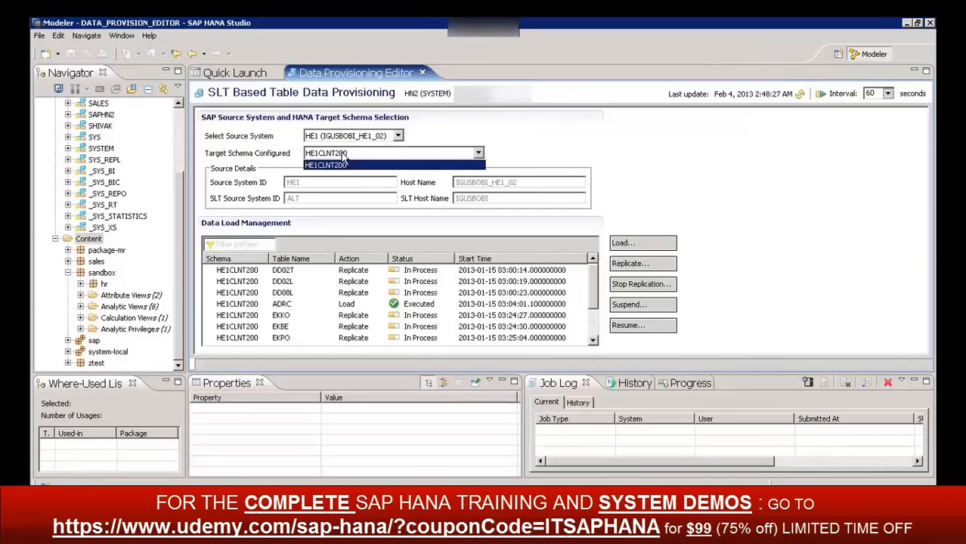
{"action": "left_click", "coordinate": [342, 164]}
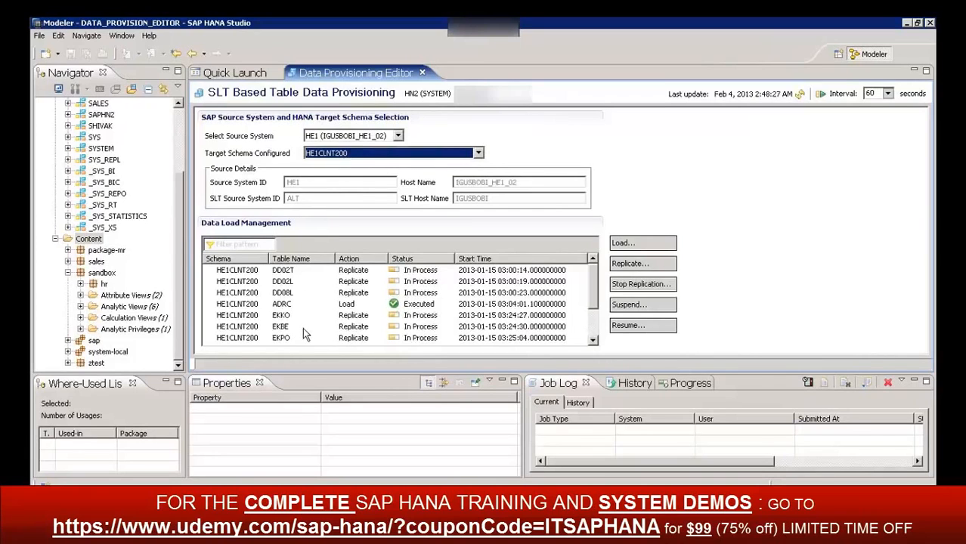
{"action": "left_click", "coordinate": [259, 272]}
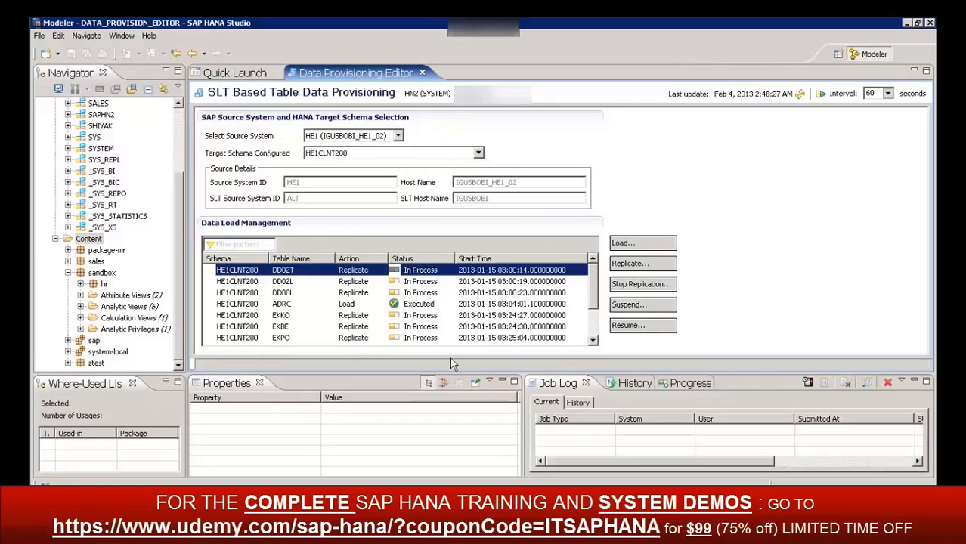
Switch the source system to E6I (NJSAPNET1_E6I_00), filter the load list by "vbak", and select the VBAK entry
{"action": "left_click", "coordinate": [370, 135]}
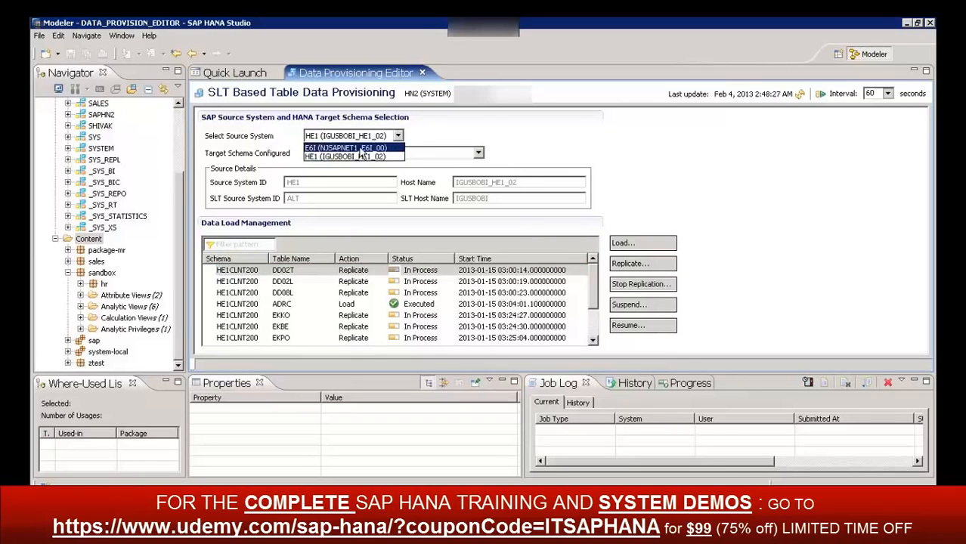
{"action": "left_click", "coordinate": [360, 149]}
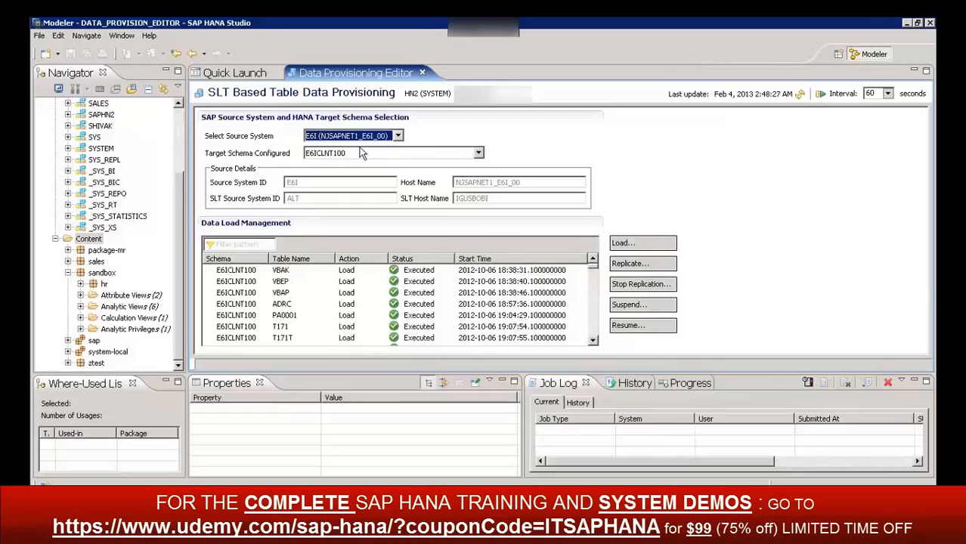
{"action": "left_click", "coordinate": [254, 244]}
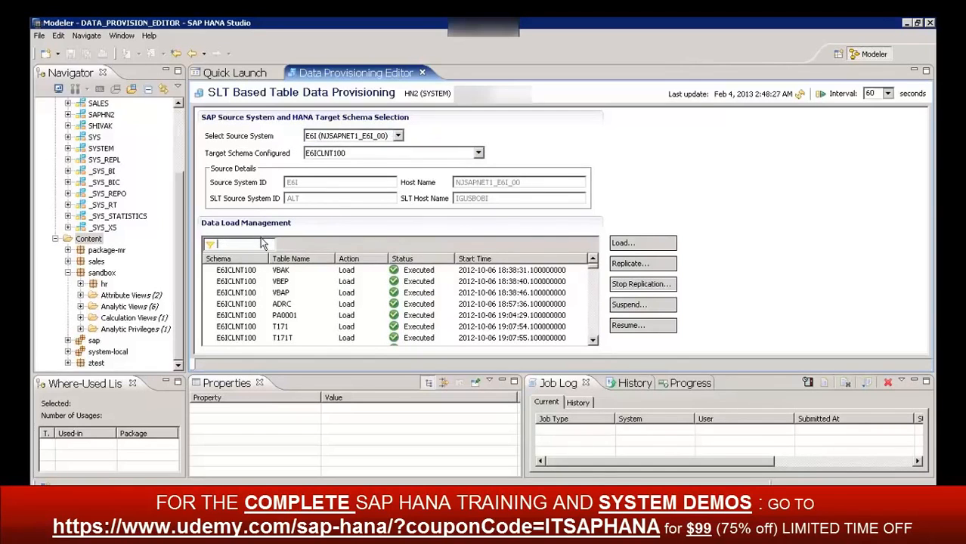
{"action": "type", "text": "vba"}
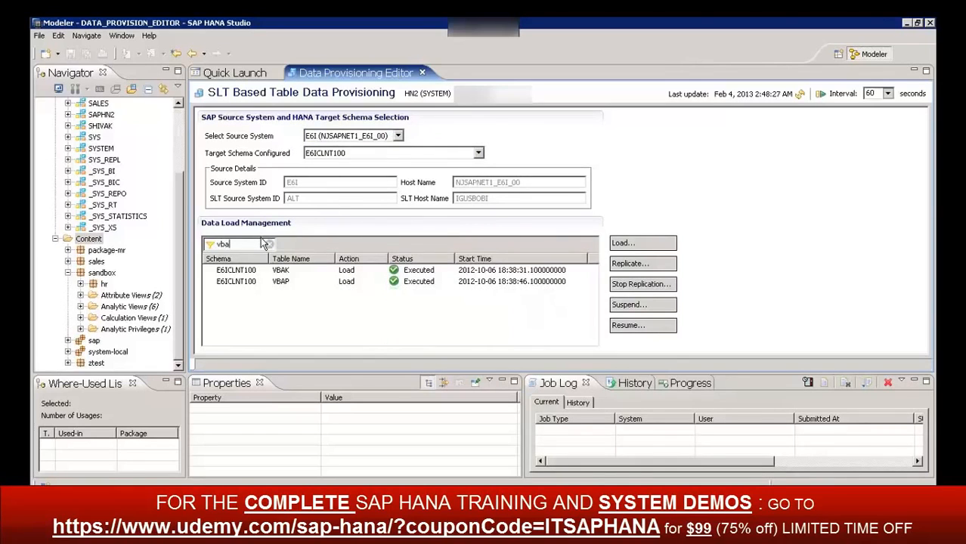
{"action": "type", "text": "k"}
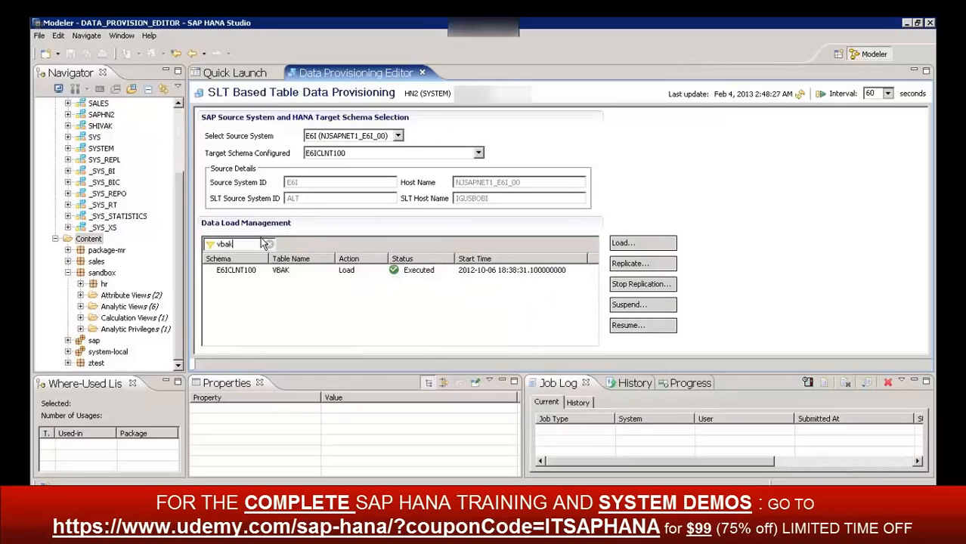
{"action": "left_click", "coordinate": [243, 274]}
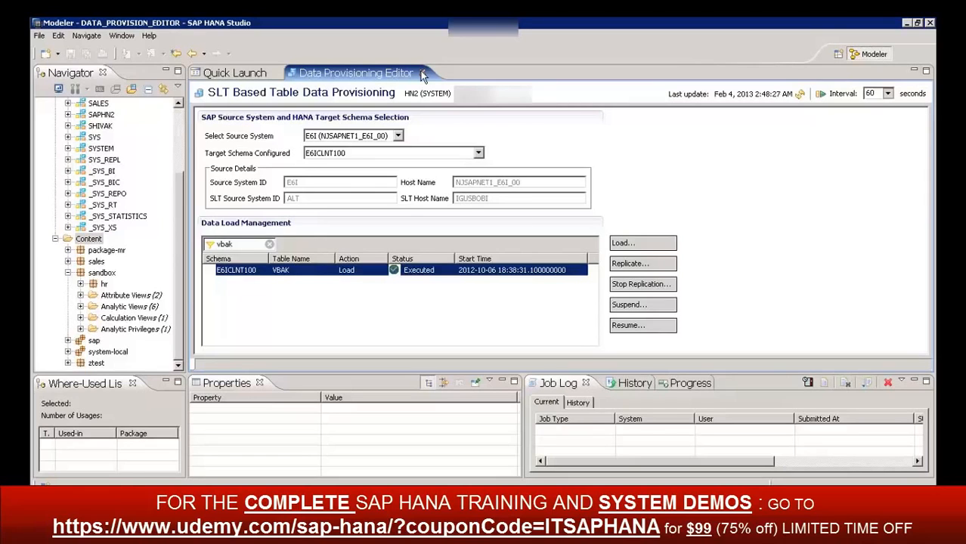
Expand the sandbox package's Attribute Views and open the MATERIAL and ZACCT_INFO views
{"action": "left_click", "coordinate": [114, 298]}
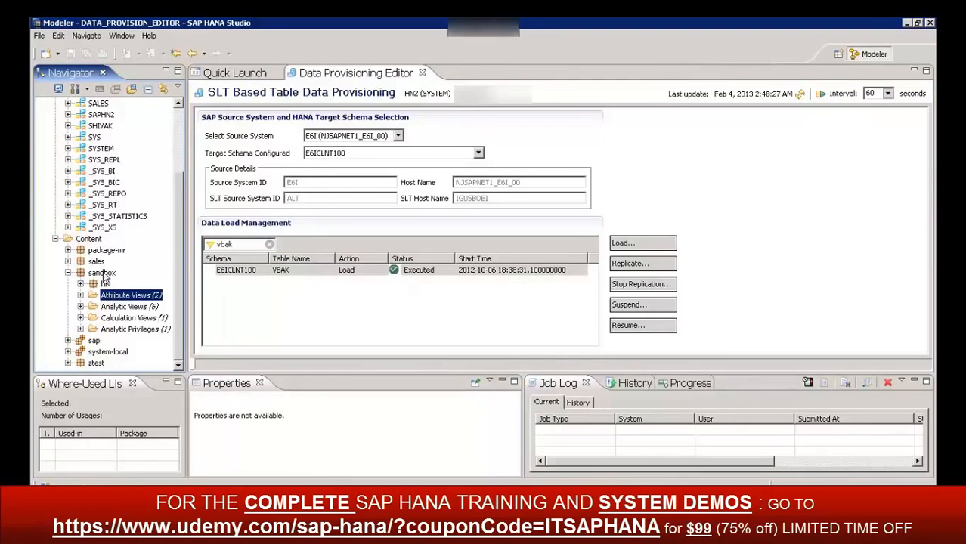
{"action": "left_click", "coordinate": [80, 295]}
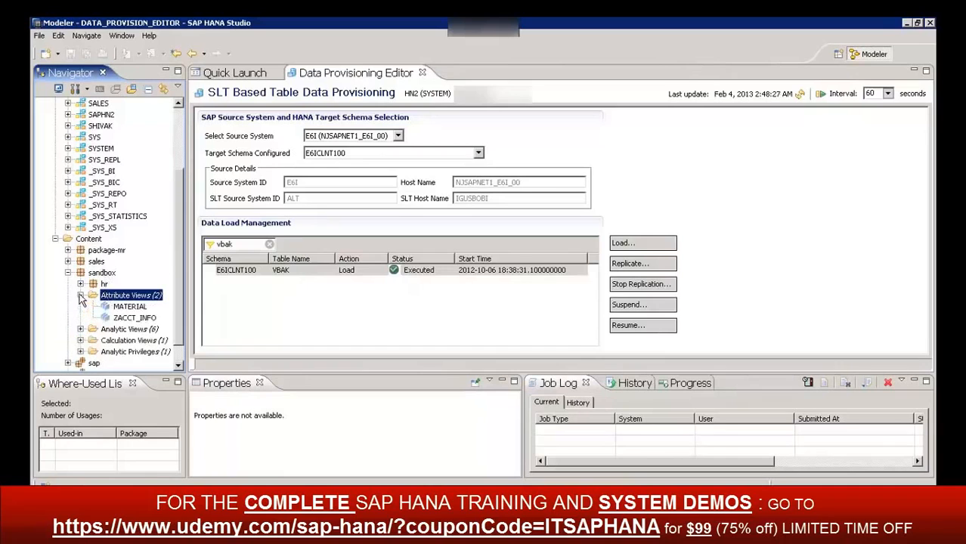
{"action": "left_click", "coordinate": [135, 307]}
{"action": "double_click", "coordinate": [135, 307]}
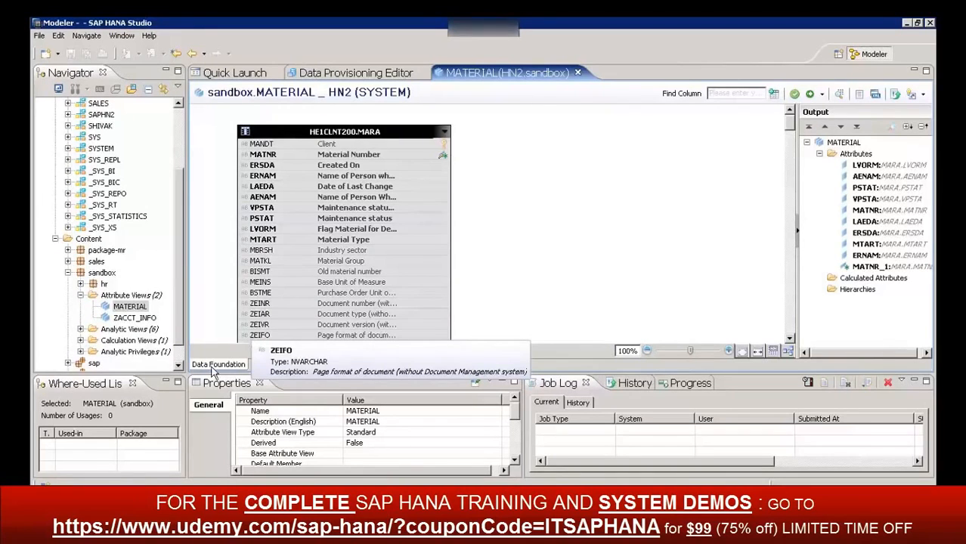
{"action": "left_click", "coordinate": [143, 320]}
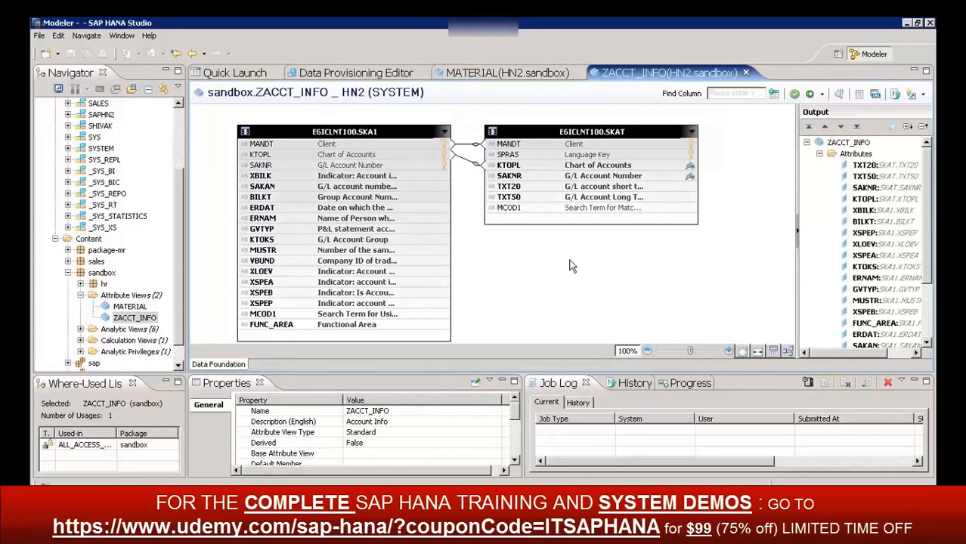
Expand the sandbox package's Analytic Views and open COPY_AN_DSO_ANALYSIS_30
{"action": "left_click", "coordinate": [80, 330]}
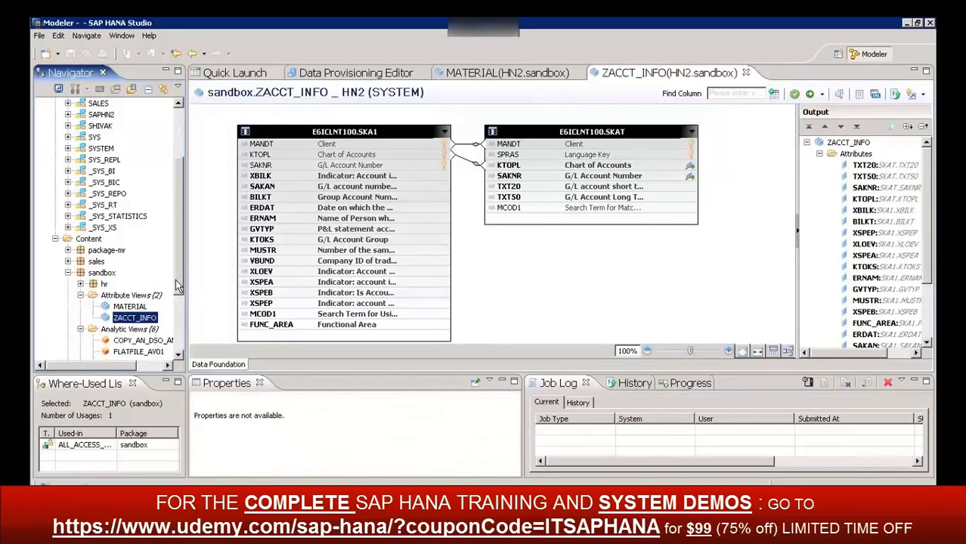
{"action": "left_click_drag", "start_coordinate": [176, 279], "coordinate": [181, 326]}
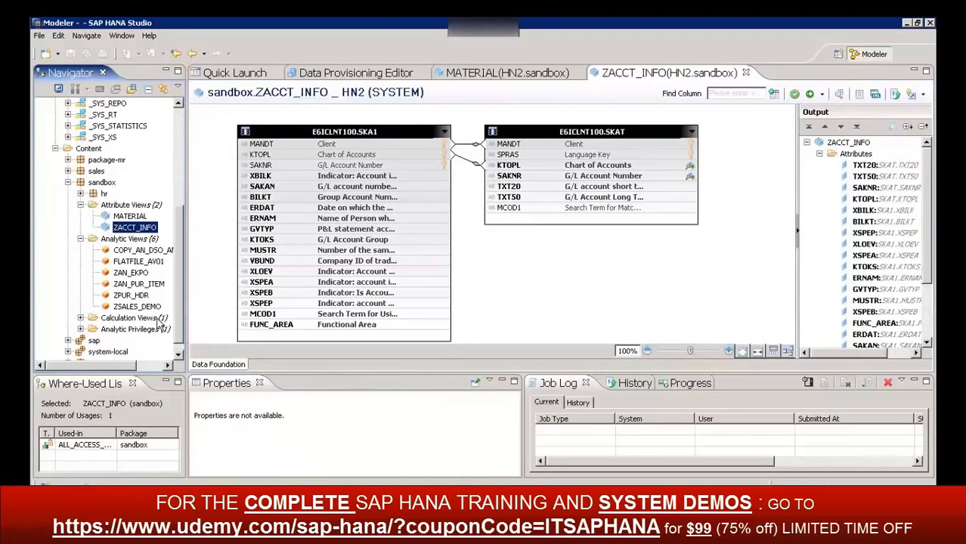
{"action": "left_click", "coordinate": [130, 252]}
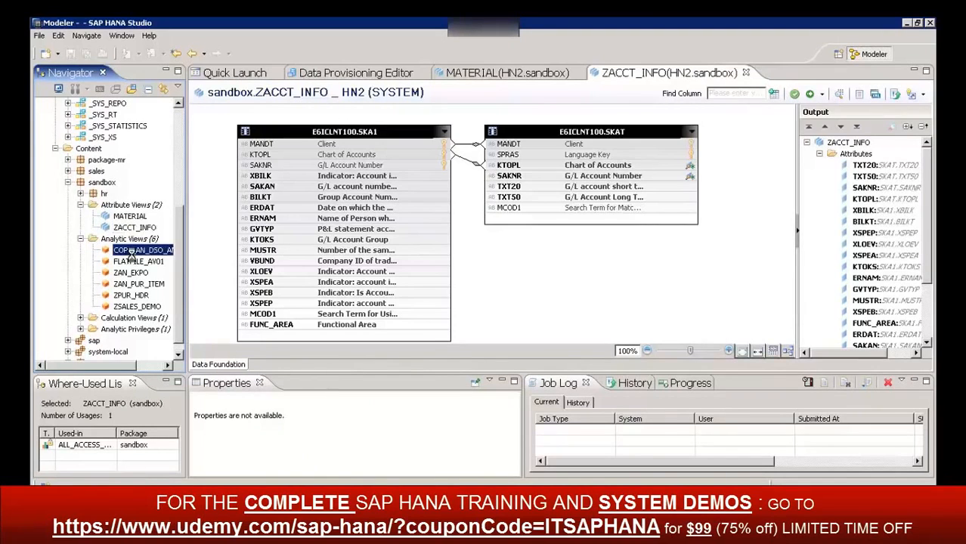
{"action": "double_click", "coordinate": [136, 250]}
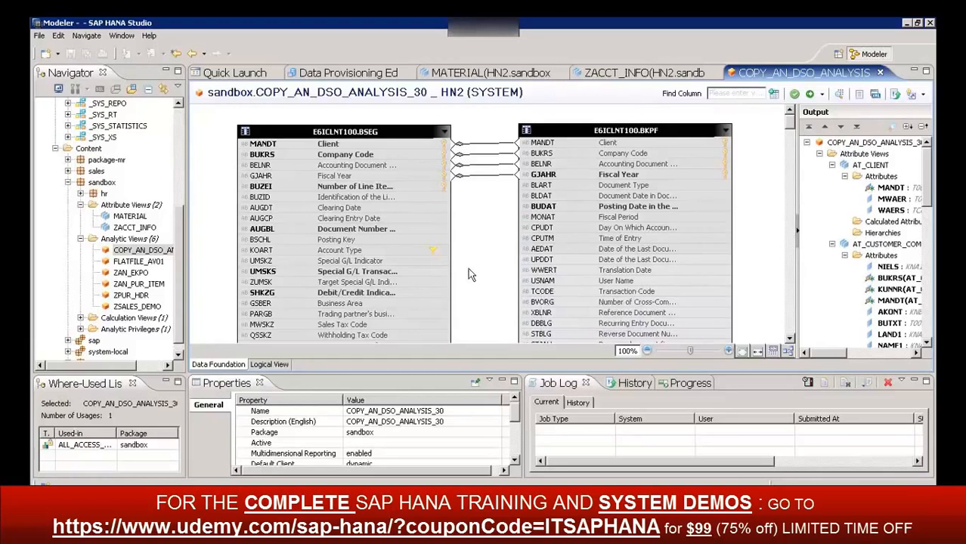
Show COPY_AN_DSO_ANALYSIS_30's logical view and open the sandbox package's SALESTEST calculation view
{"action": "left_click", "coordinate": [264, 365]}
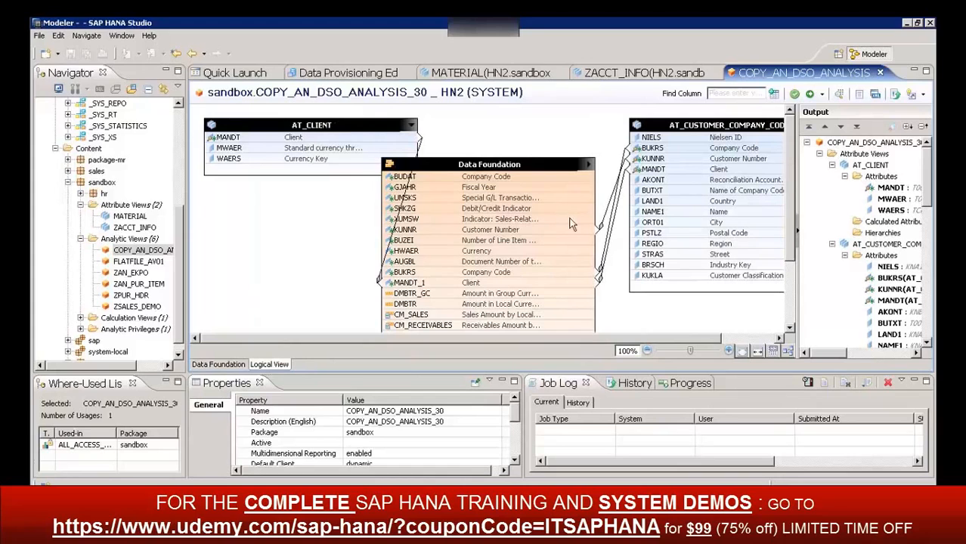
{"action": "left_click", "coordinate": [81, 319]}
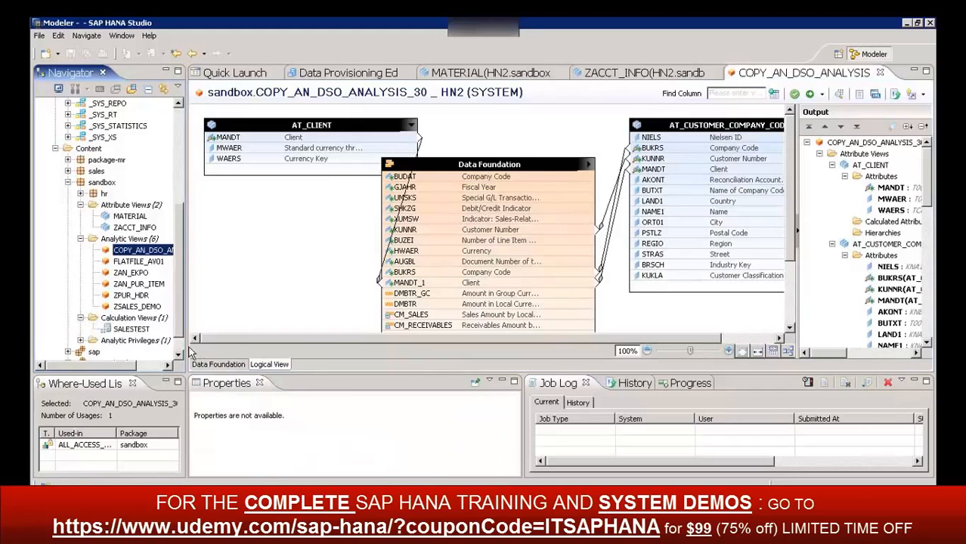
{"action": "scroll", "coordinate": [179, 349], "scroll_direction": "down", "scroll_amount": 1}
{"action": "left_click", "coordinate": [133, 307]}
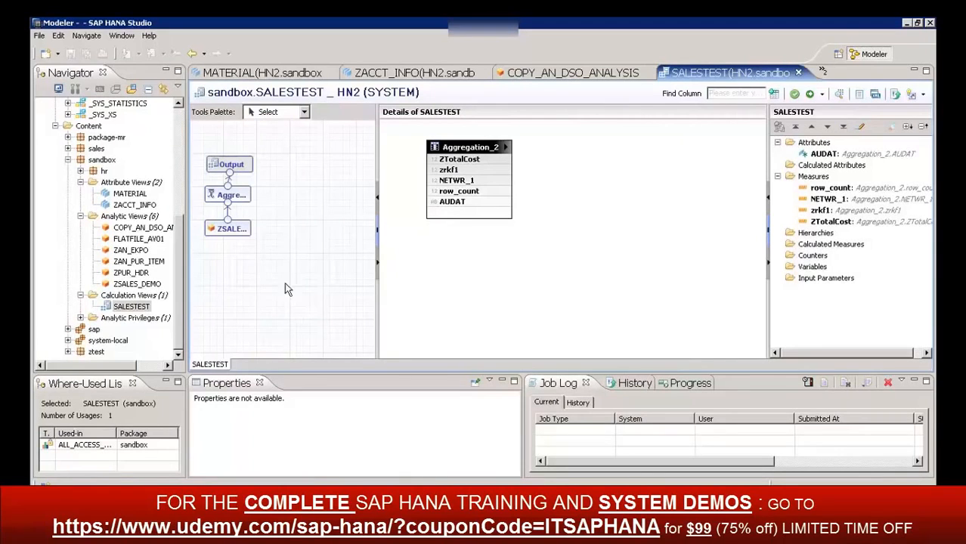
Expand the sandbox package's Analytic Privileges and select the privilege listed there
{"action": "left_click", "coordinate": [82, 318]}
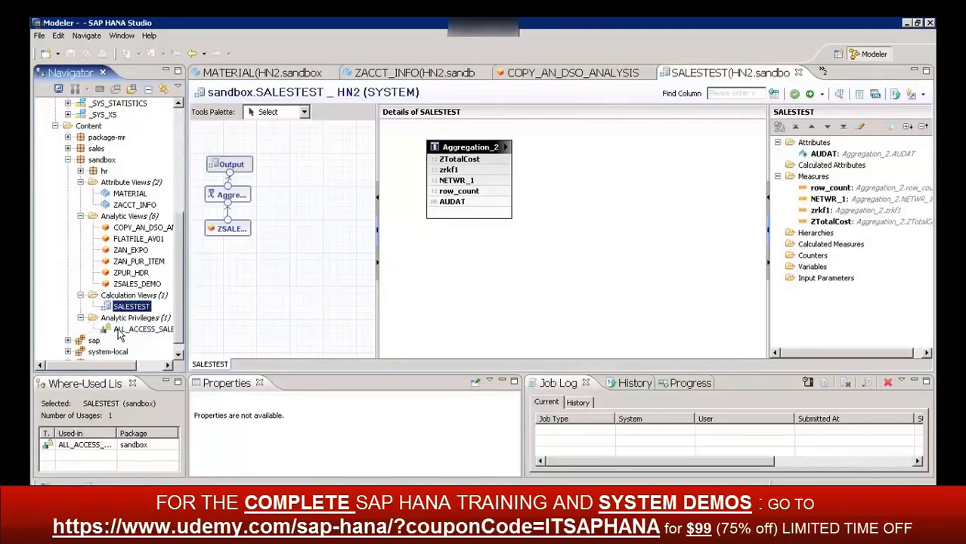
{"action": "left_click", "coordinate": [126, 331]}
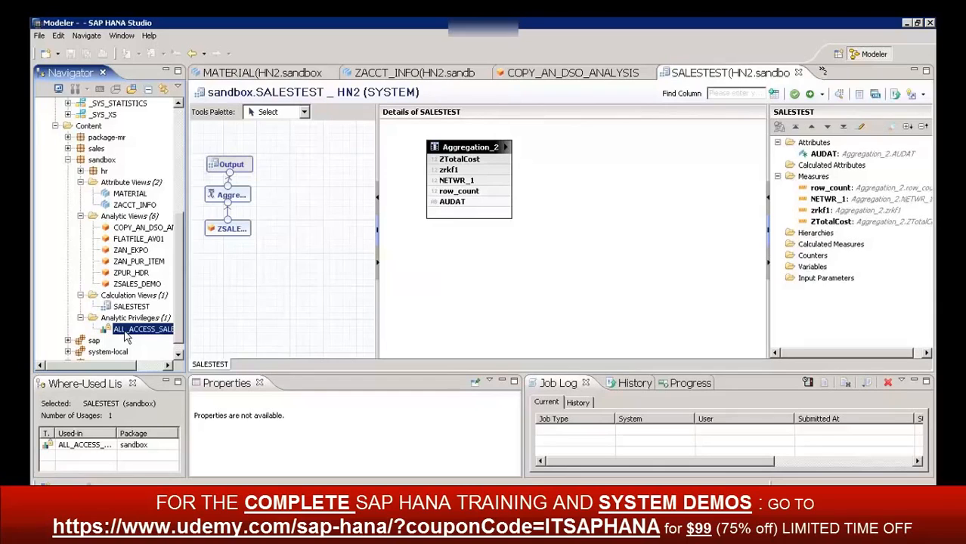
Select the Attribute Views folder, and close the SALESTEST and COPY_AN_DSO_ANALYSIS_30 editors
{"action": "left_click", "coordinate": [139, 195]}
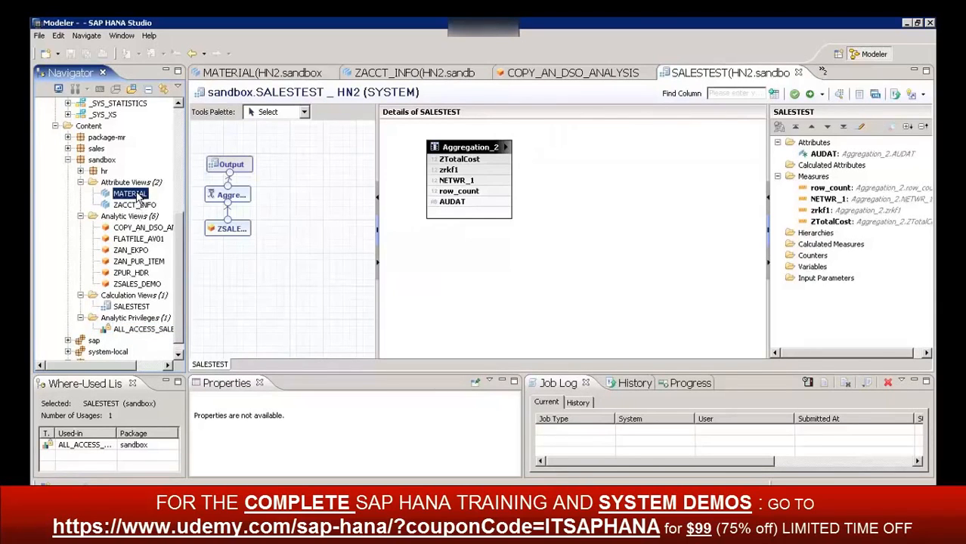
{"action": "left_click", "coordinate": [113, 185]}
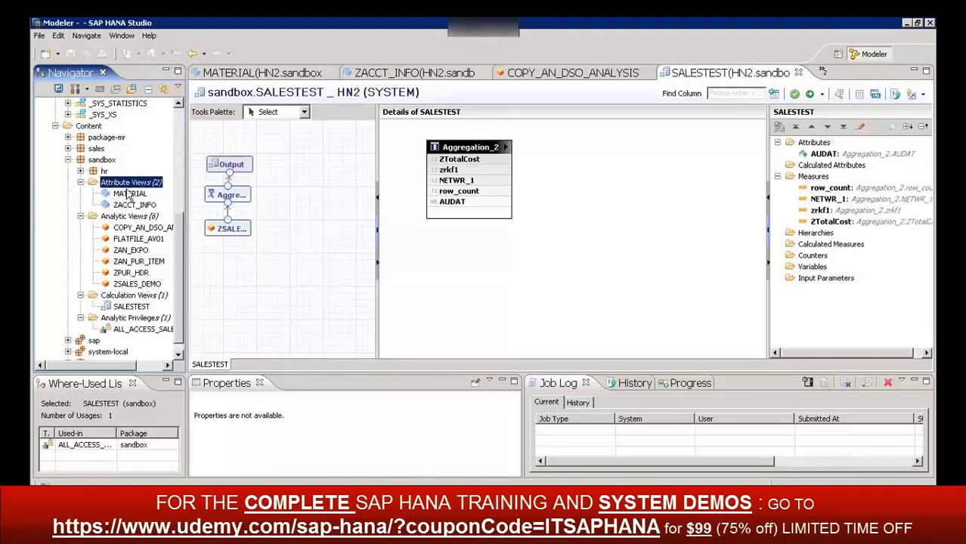
{"action": "left_click", "coordinate": [797, 73]}
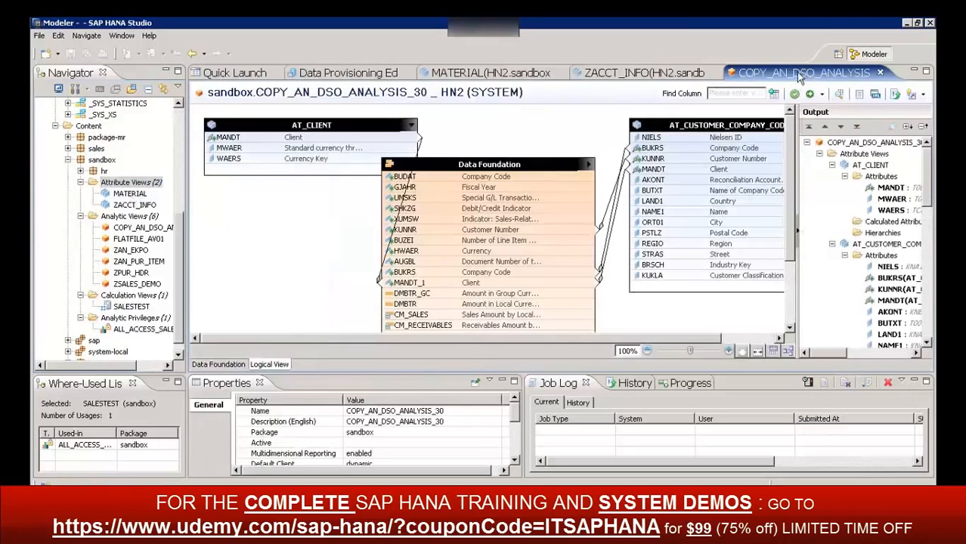
{"action": "left_click", "coordinate": [880, 72]}
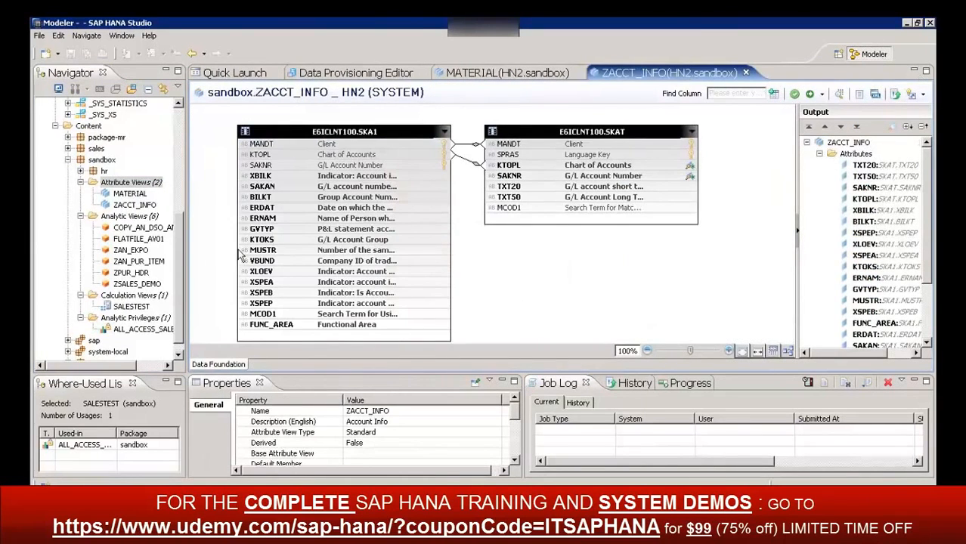
Select the ZACCT_INFO attribute view and examine the fields of its SKA1 and SKAT tables
{"action": "left_click", "coordinate": [133, 208]}
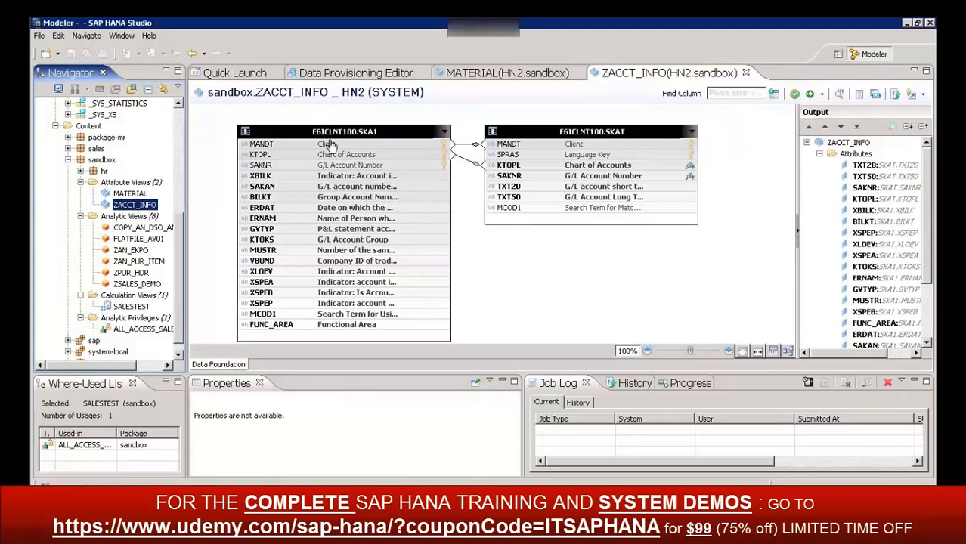
{"action": "mouse_move", "coordinate": [327, 144]}
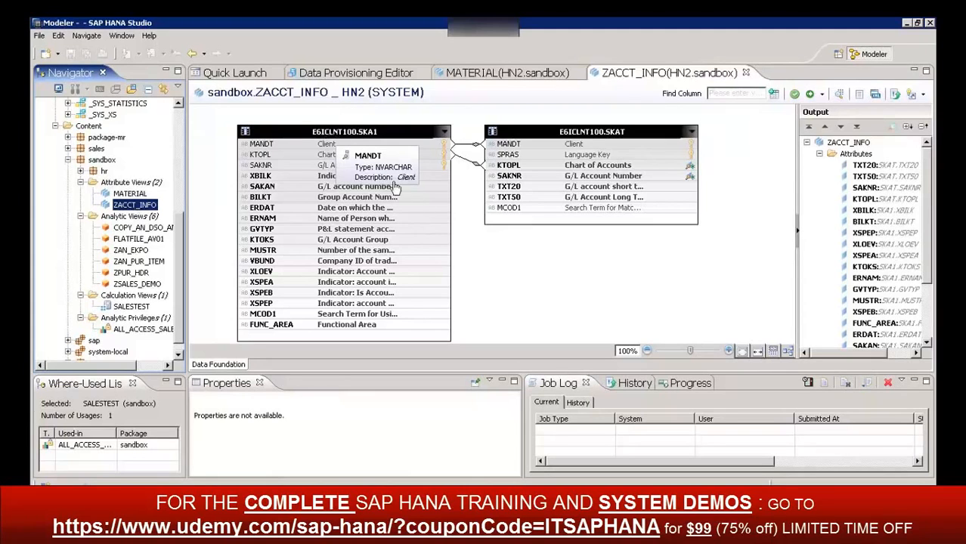
{"action": "mouse_move", "coordinate": [569, 144]}
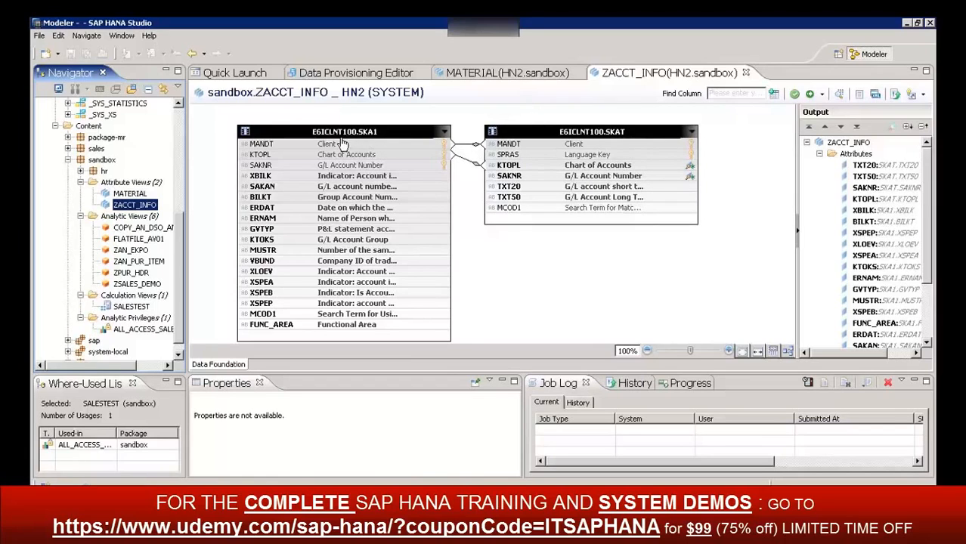
{"action": "left_click_drag", "start_coordinate": [486, 160], "coordinate": [488, 165]}
{"action": "mouse_move", "coordinate": [928, 165]}
{"action": "left_mouse_down"}
{"action": "mouse_move", "coordinate": [932, 252]}
{"action": "mouse_move", "coordinate": [928, 182]}
{"action": "left_mouse_up"}
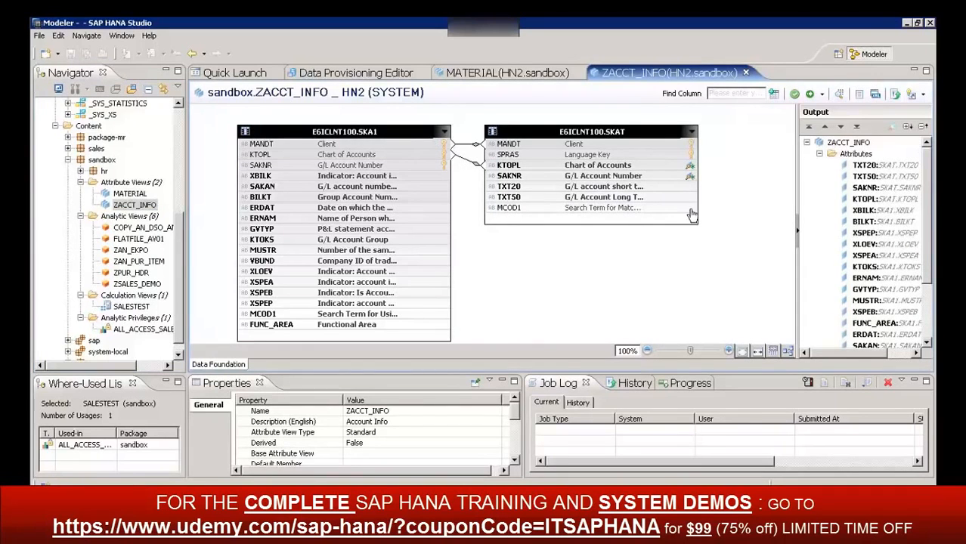
Collapse Attributes in ZACCT_INFO's output and select the Calculated Attributes and Hierarchies folders in turn
{"action": "left_click", "coordinate": [818, 153]}
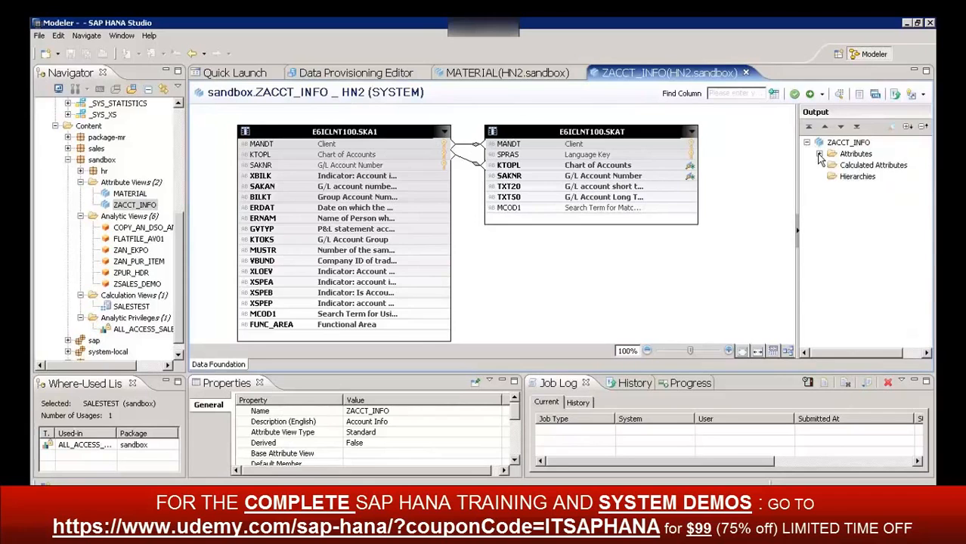
{"action": "left_click", "coordinate": [868, 168]}
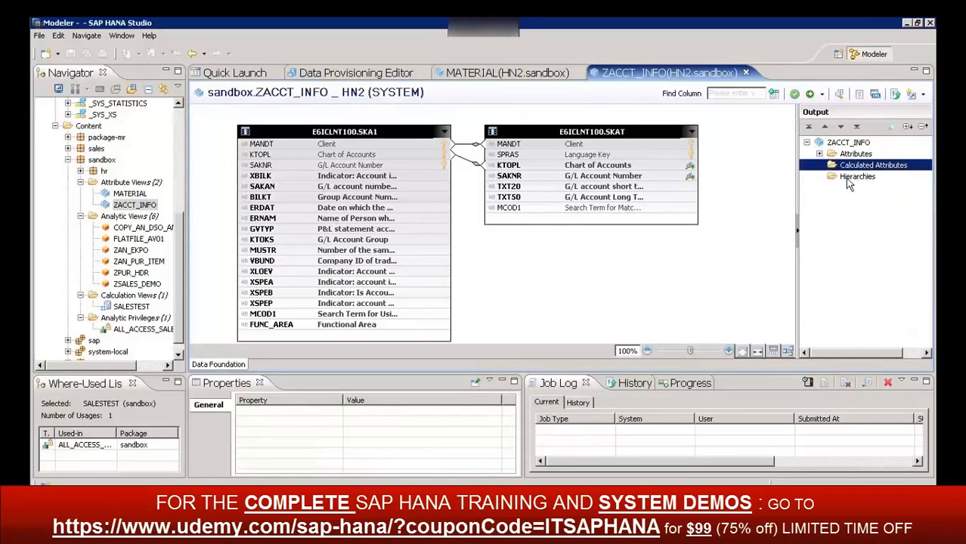
{"action": "left_click", "coordinate": [850, 180]}
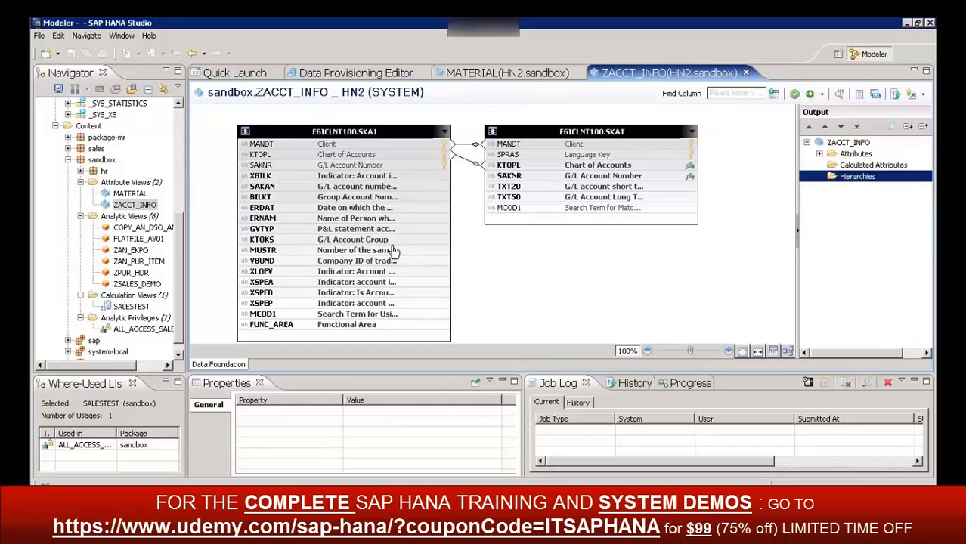
Open the ZSALES_DEMO analytic view and review its VBAK data foundation and its logical view
{"action": "left_click", "coordinate": [129, 195]}
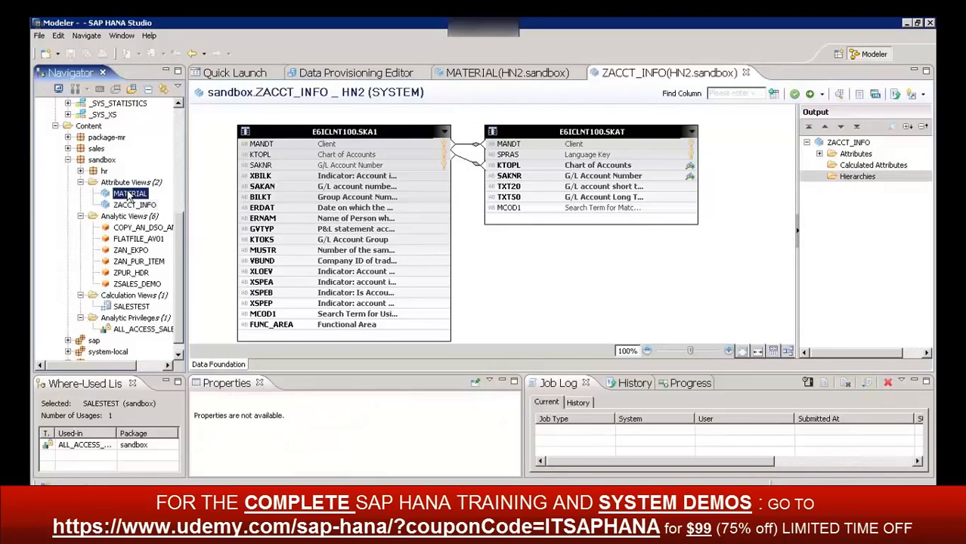
{"action": "left_click", "coordinate": [81, 183]}
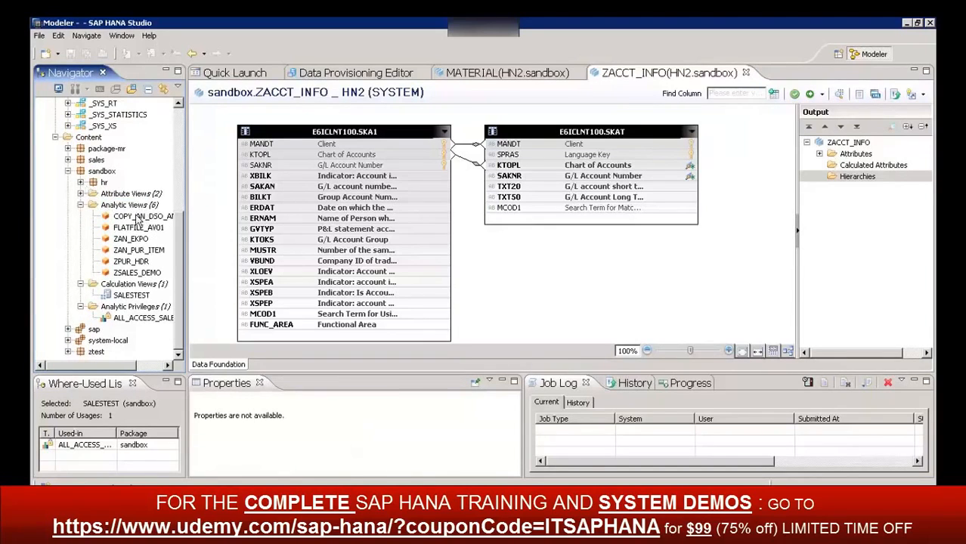
{"action": "double_click", "coordinate": [137, 272]}
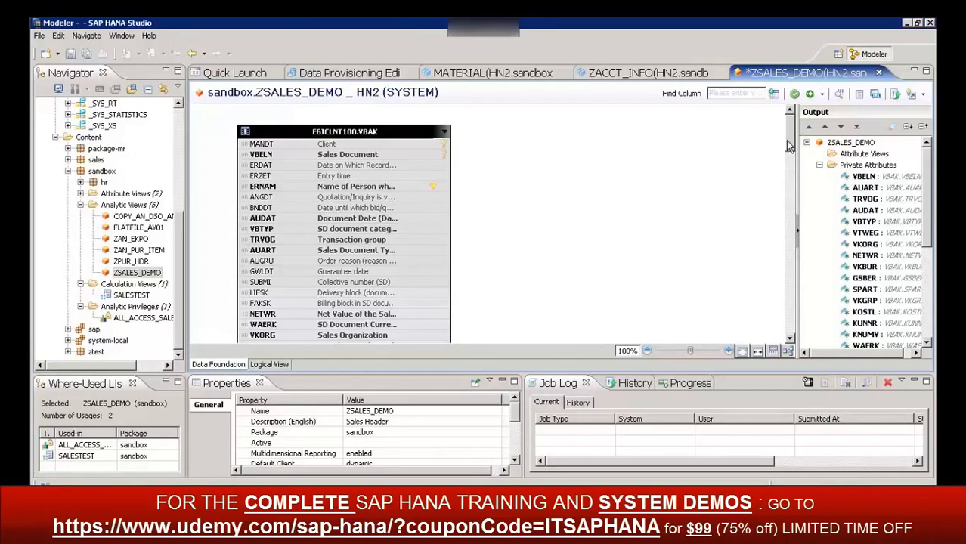
{"action": "mouse_move", "coordinate": [788, 142]}
{"action": "left_mouse_down"}
{"action": "mouse_move", "coordinate": [807, 270]}
{"action": "mouse_move", "coordinate": [808, 368]}
{"action": "mouse_move", "coordinate": [811, 182]}
{"action": "mouse_move", "coordinate": [801, 132]}
{"action": "left_mouse_up"}
{"action": "mouse_move", "coordinate": [433, 189]}
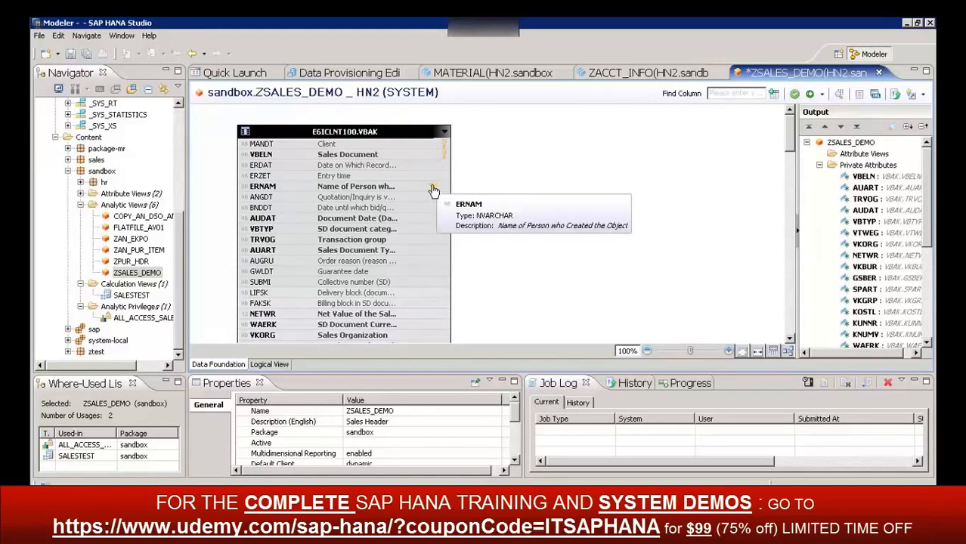
{"action": "mouse_move", "coordinate": [369, 155]}
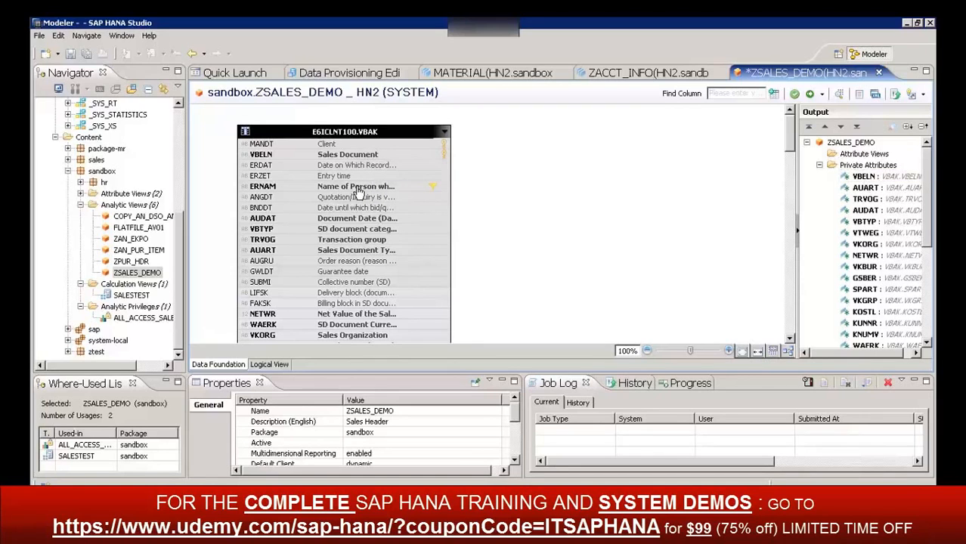
{"action": "mouse_move", "coordinate": [360, 193]}
{"action": "left_click", "coordinate": [269, 365]}
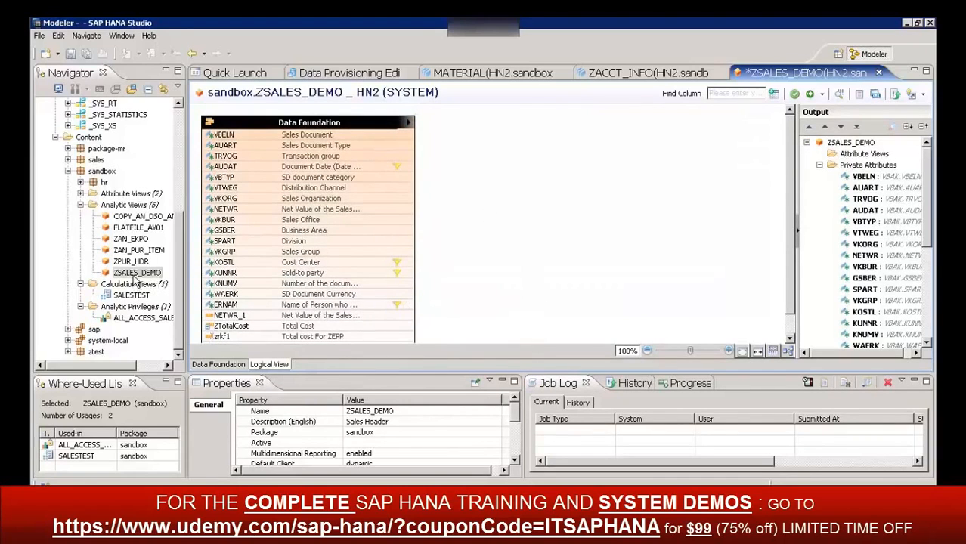
Open the analytic views ZAN_EKPO, ZAN_PUR_ITEM and ZPUR_HDR from the sandbox package
{"action": "left_click", "coordinate": [133, 239]}
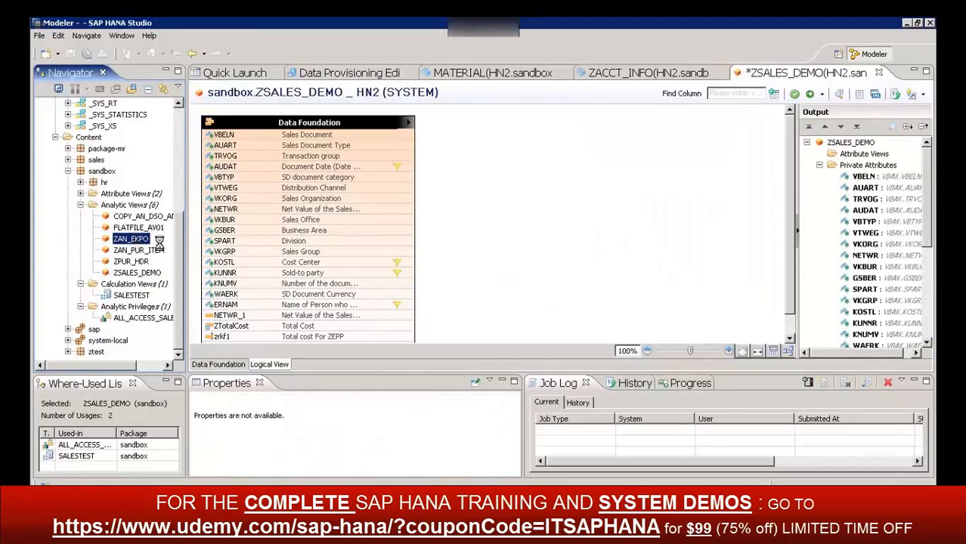
{"action": "double_click", "coordinate": [156, 239]}
{"action": "left_click", "coordinate": [151, 253]}
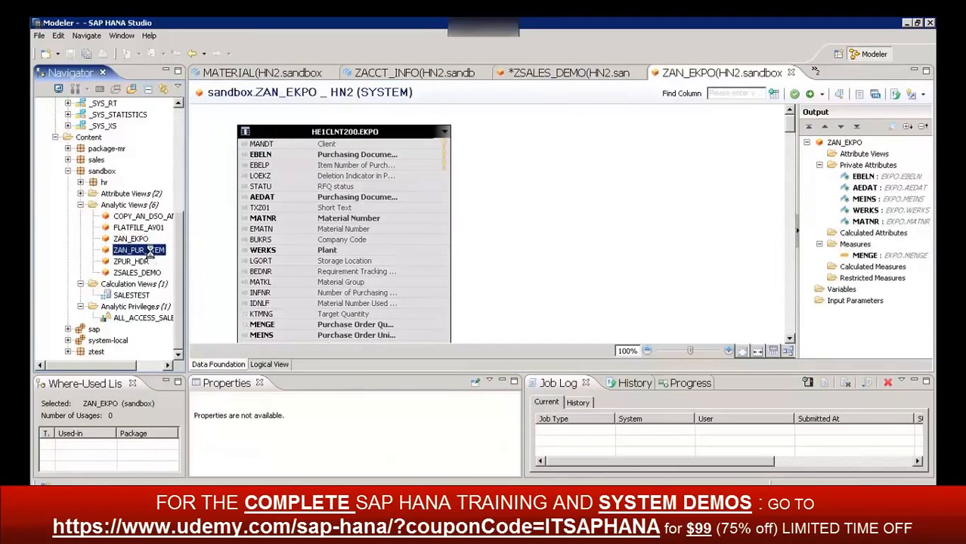
{"action": "double_click", "coordinate": [150, 251]}
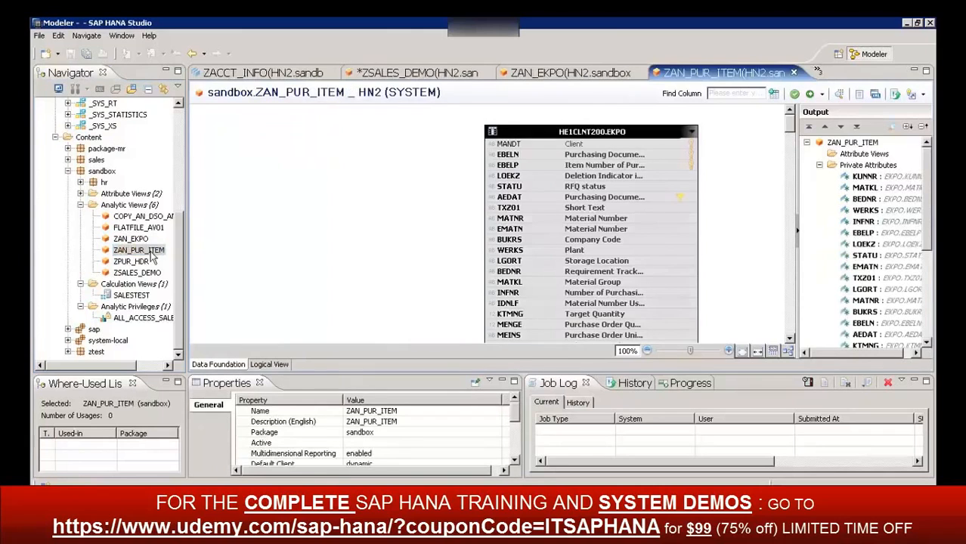
{"action": "left_click", "coordinate": [132, 262]}
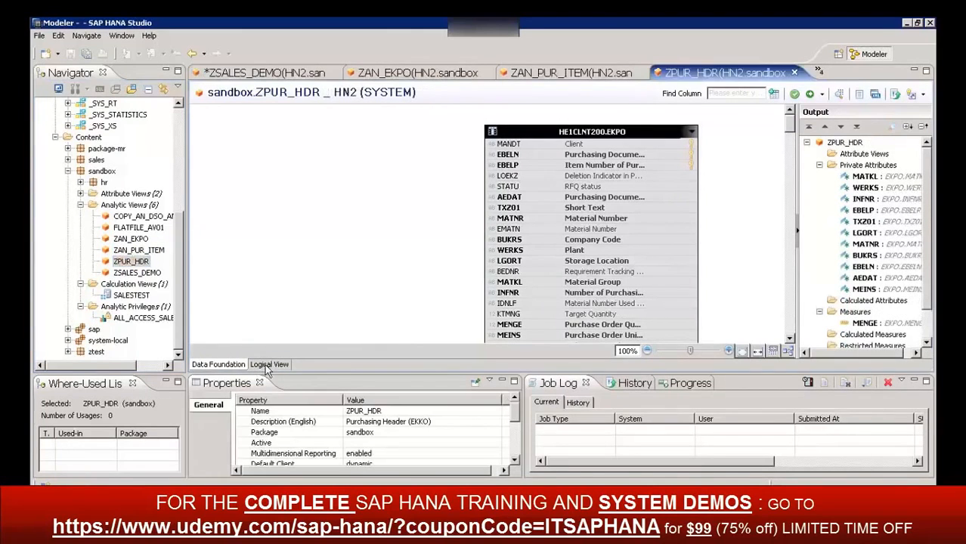
Show the logical view of ZPUR_HDR, and return to ZAN_EKPO to show its logical view
{"action": "left_click", "coordinate": [234, 365]}
{"action": "left_click", "coordinate": [274, 366]}
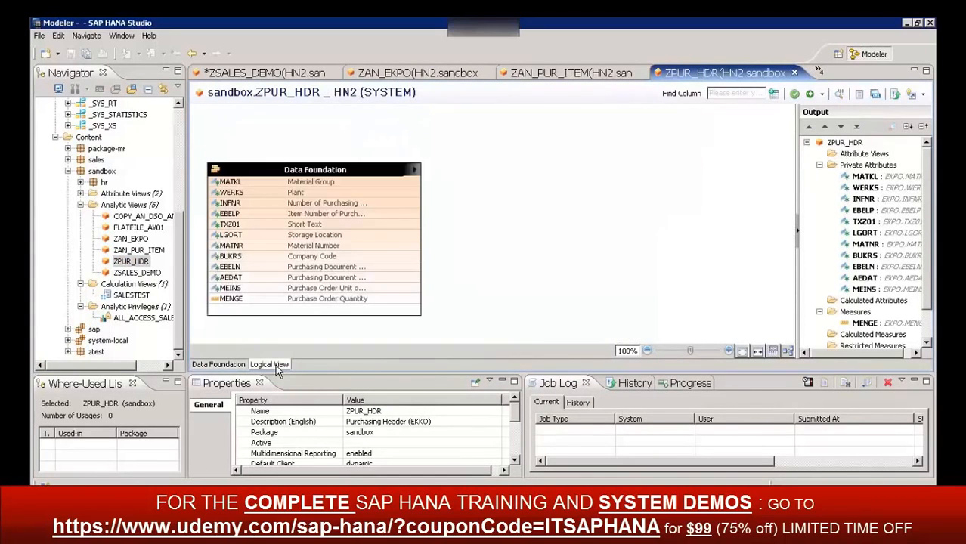
{"action": "double_click", "coordinate": [125, 240]}
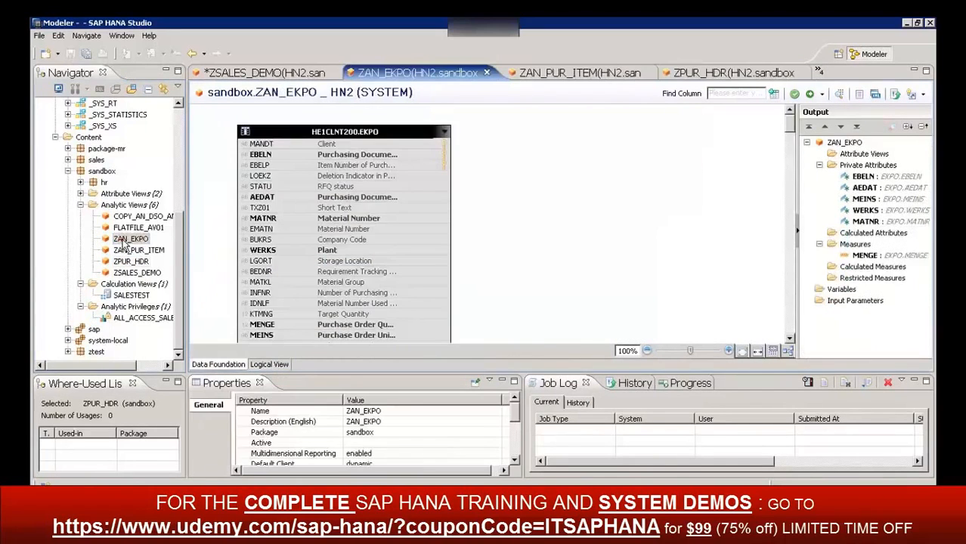
{"action": "left_click", "coordinate": [270, 365]}
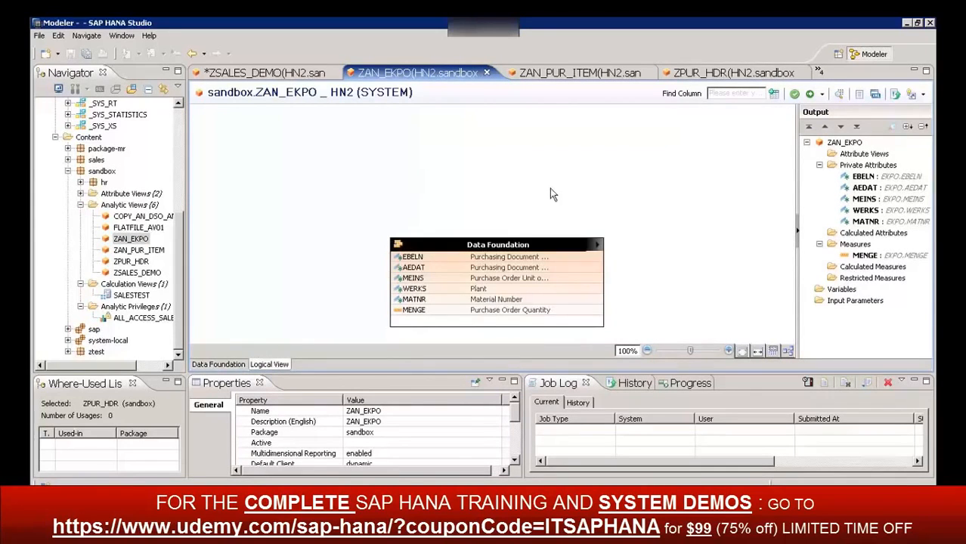
Reopen the COPY_AN_DSO_ANALYSIS_30 analytic view and show its logical view
{"action": "left_click", "coordinate": [142, 216]}
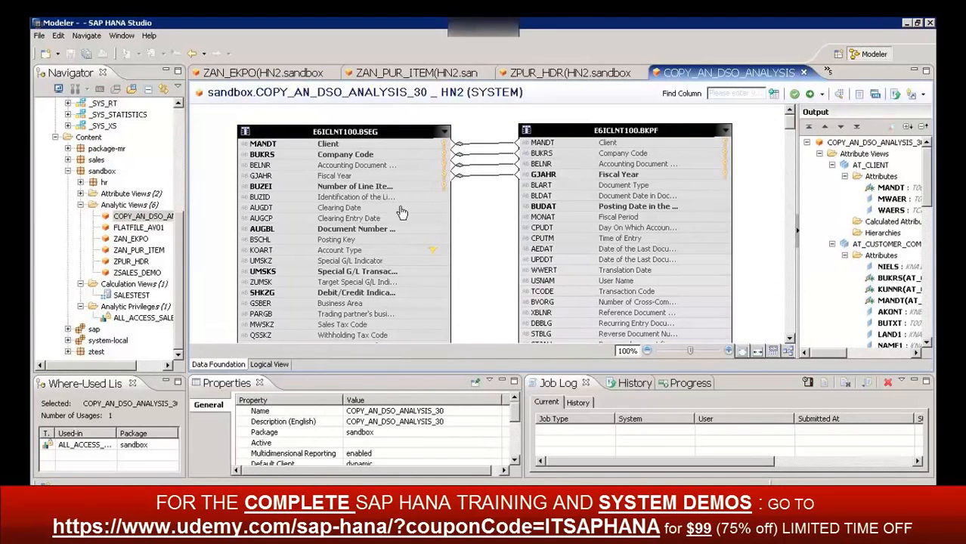
{"action": "left_click", "coordinate": [274, 365]}
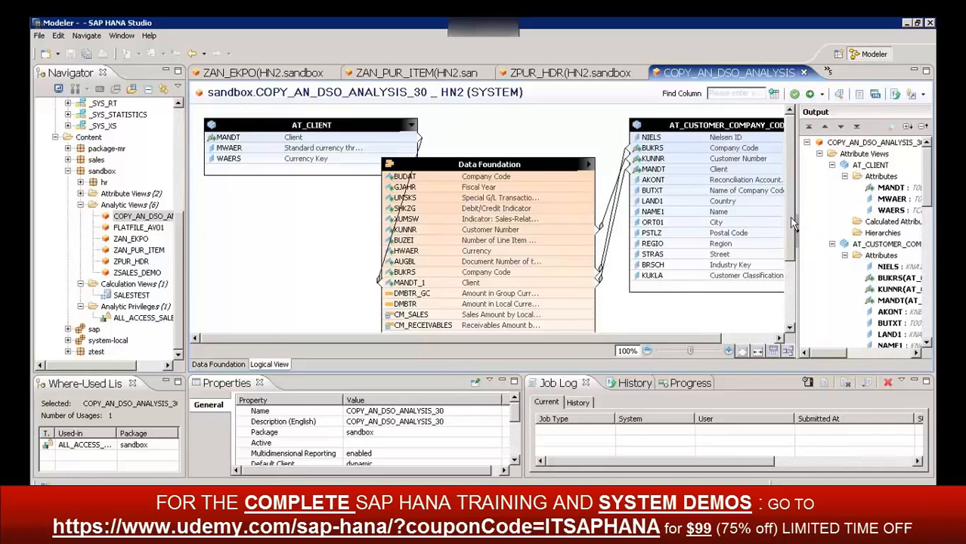
{"action": "left_click_drag", "start_coordinate": [792, 218], "coordinate": [811, 181]}
Inspect the join type and attribute details of the KUNNR join to the customer company code view, and show the Progress view
{"action": "left_click", "coordinate": [614, 205]}
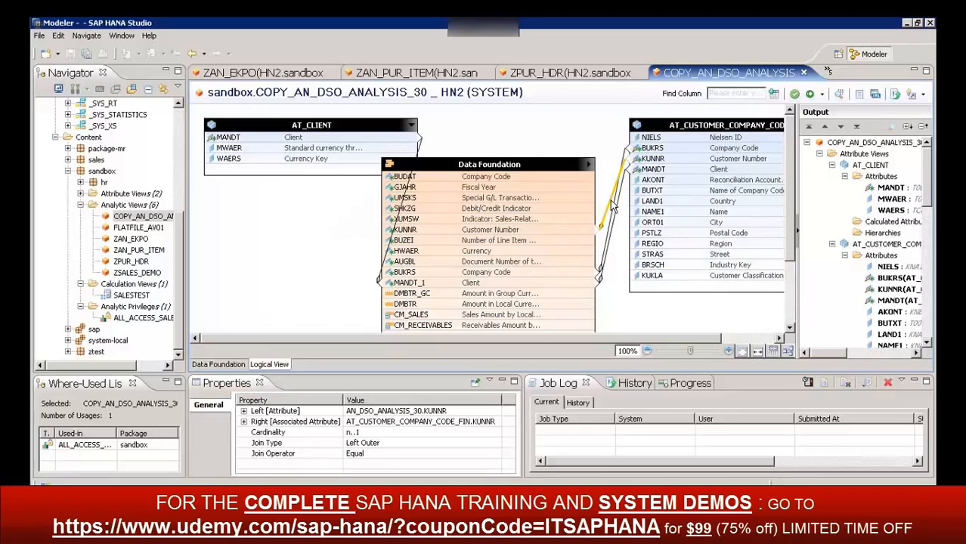
{"action": "left_click", "coordinate": [385, 443]}
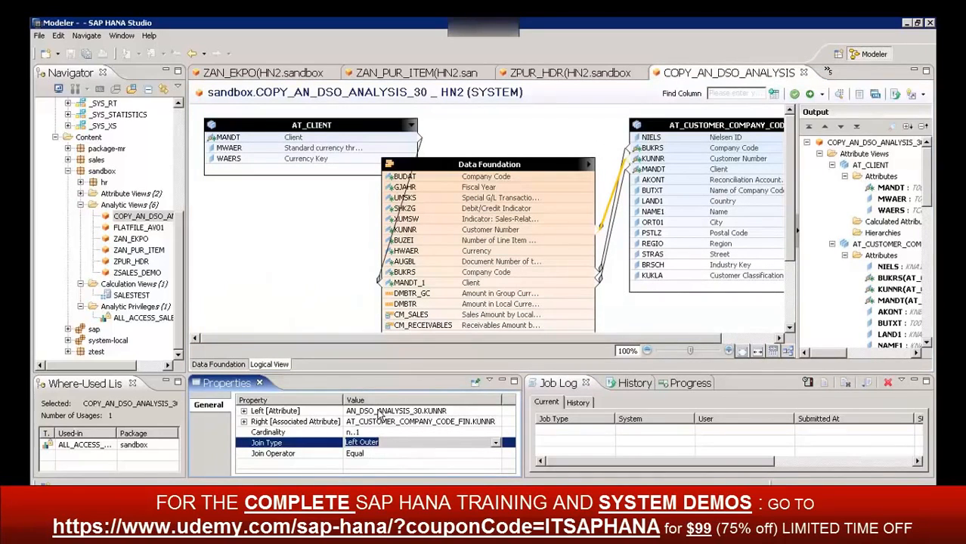
{"action": "left_click", "coordinate": [244, 421]}
{"action": "left_click", "coordinate": [244, 411]}
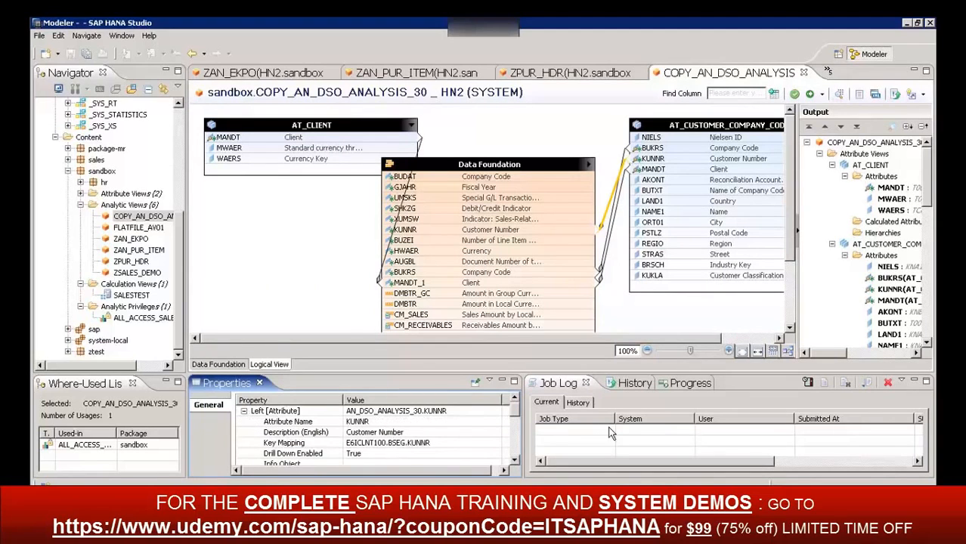
{"action": "left_click", "coordinate": [694, 384]}
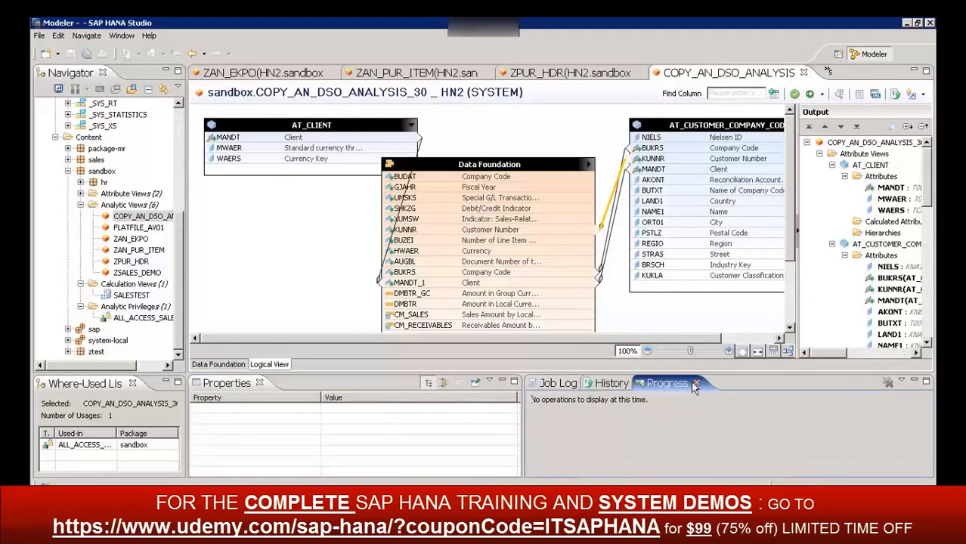
Show the History view, collapse the sandbox package's analytic views and select its Calculation Views folder
{"action": "left_click", "coordinate": [627, 385]}
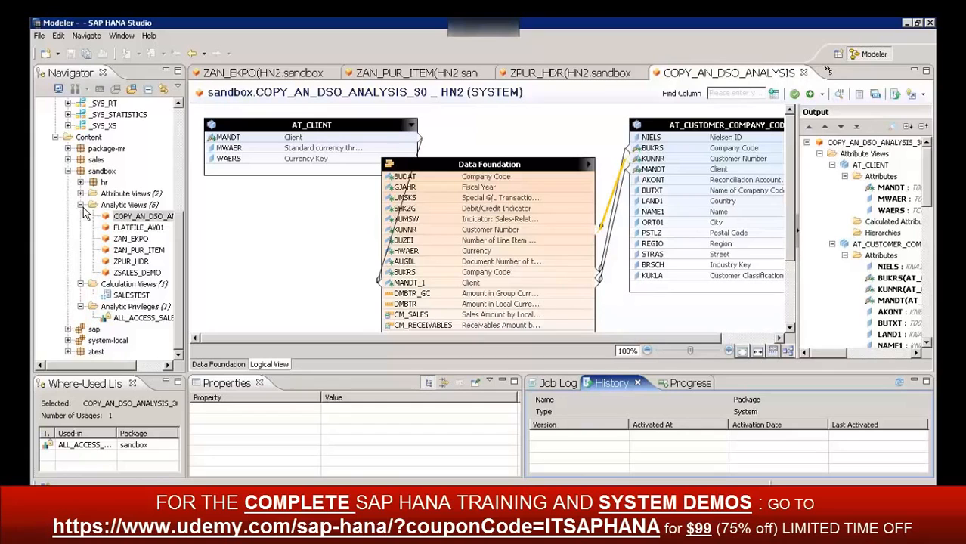
{"action": "left_click", "coordinate": [81, 204]}
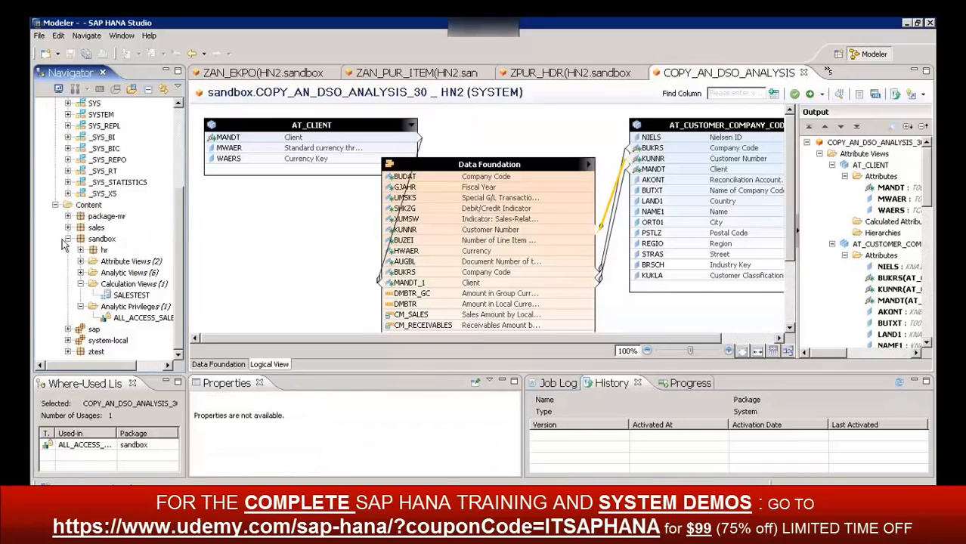
{"action": "left_click", "coordinate": [129, 285]}
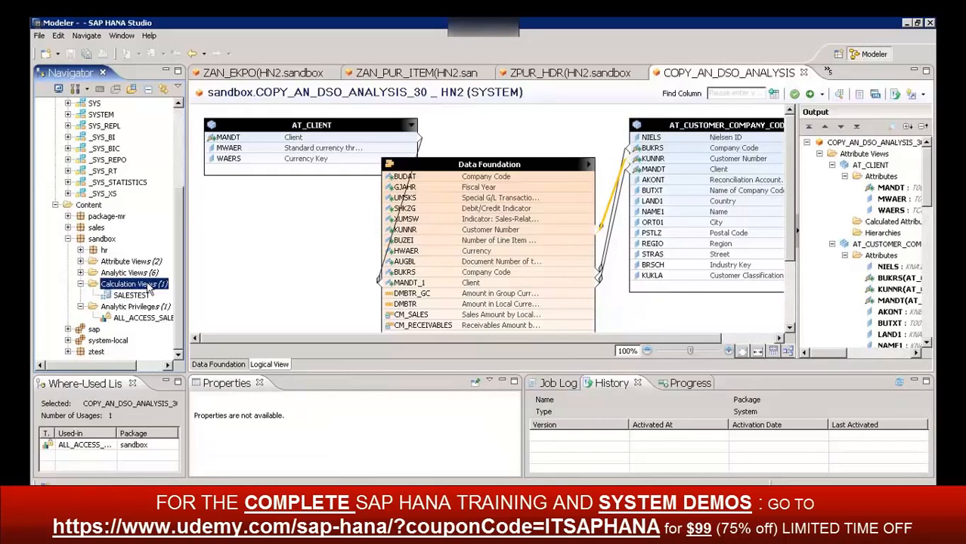
{"action": "right_click", "coordinate": [150, 286]}
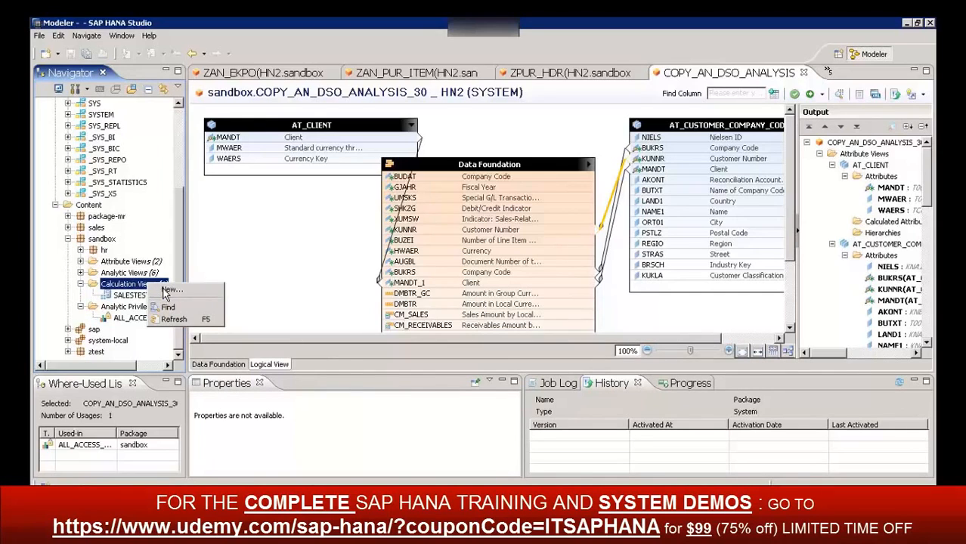
Close all open analytic view, attribute view and data provisioning editors, leaving only Quick Launch open
{"action": "left_click", "coordinate": [806, 74]}
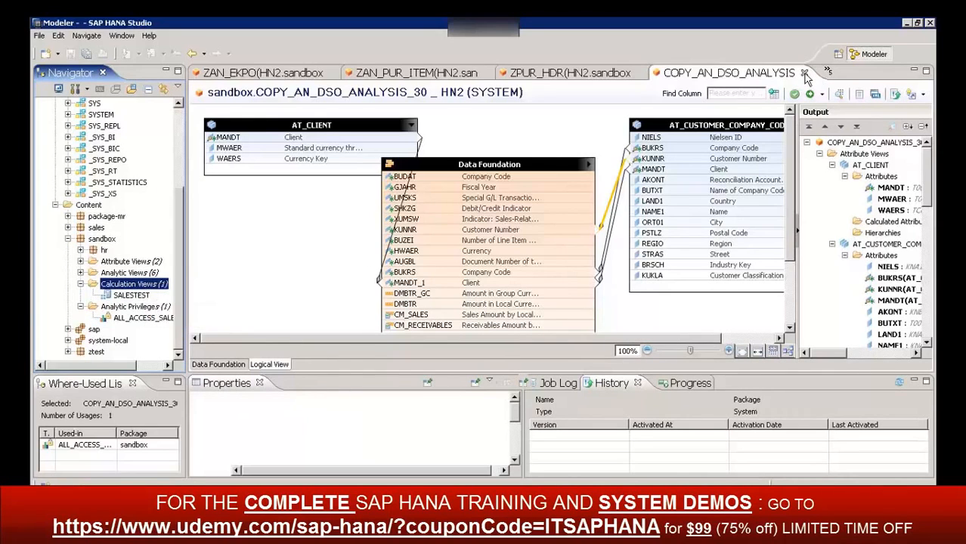
{"action": "left_click", "coordinate": [804, 75]}
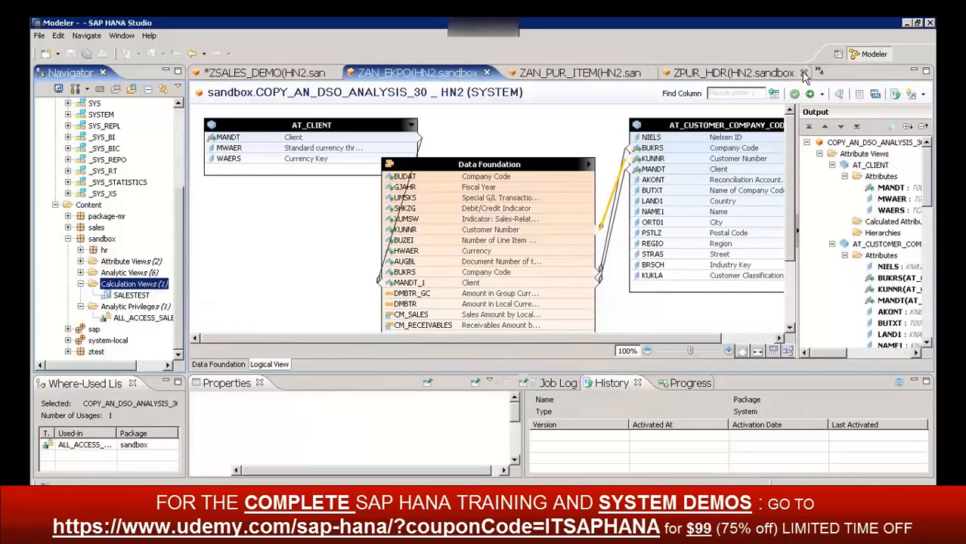
{"action": "left_click", "coordinate": [790, 74]}
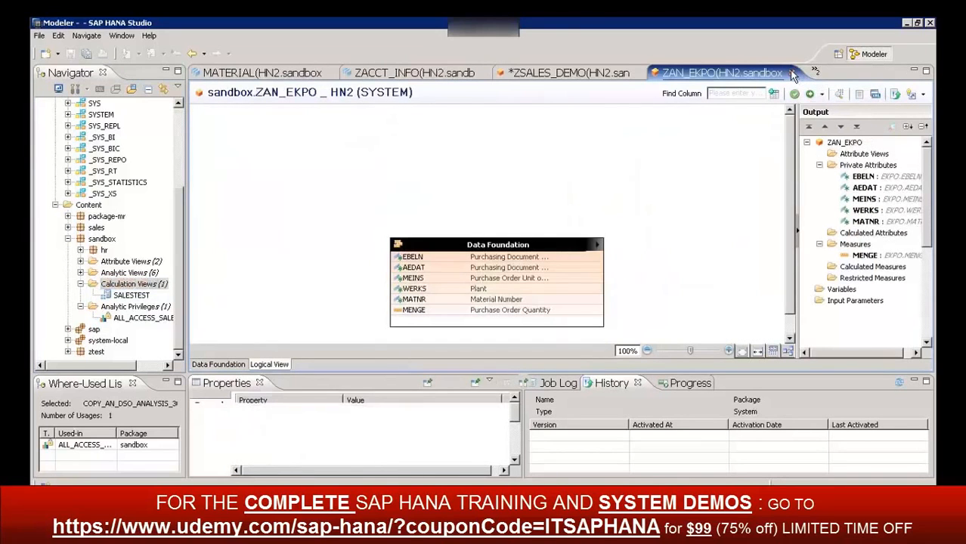
{"action": "left_click", "coordinate": [792, 74]}
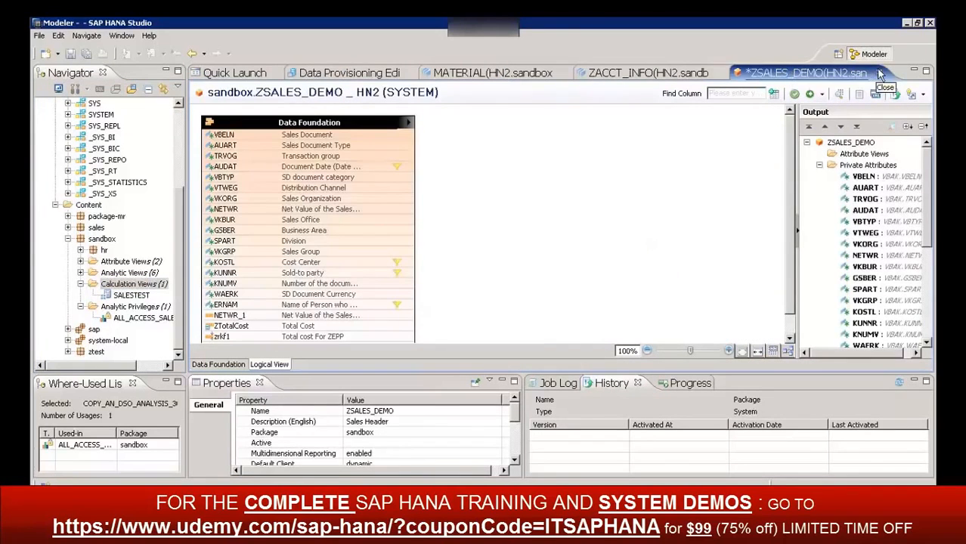
{"action": "left_click", "coordinate": [878, 72]}
{"action": "left_click", "coordinate": [588, 269]}
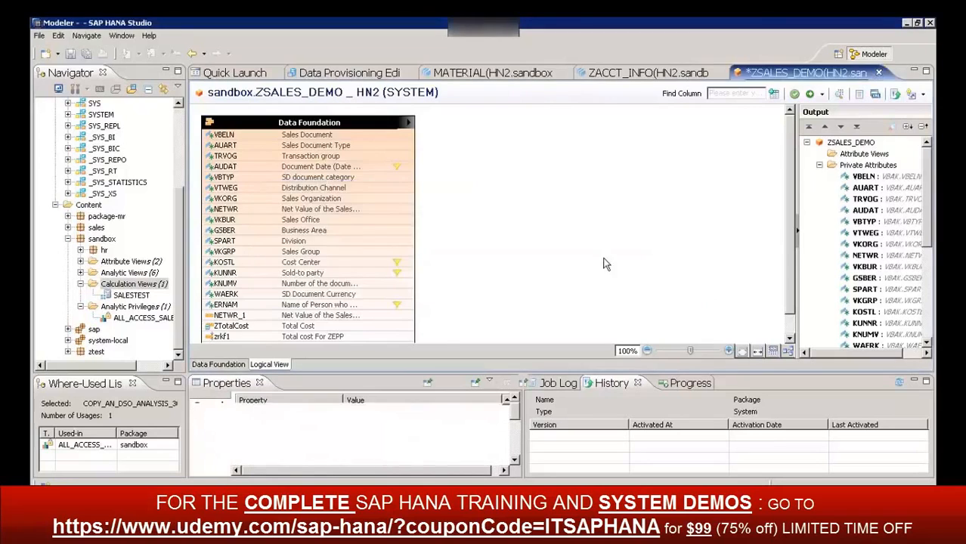
{"action": "left_click", "coordinate": [745, 72]}
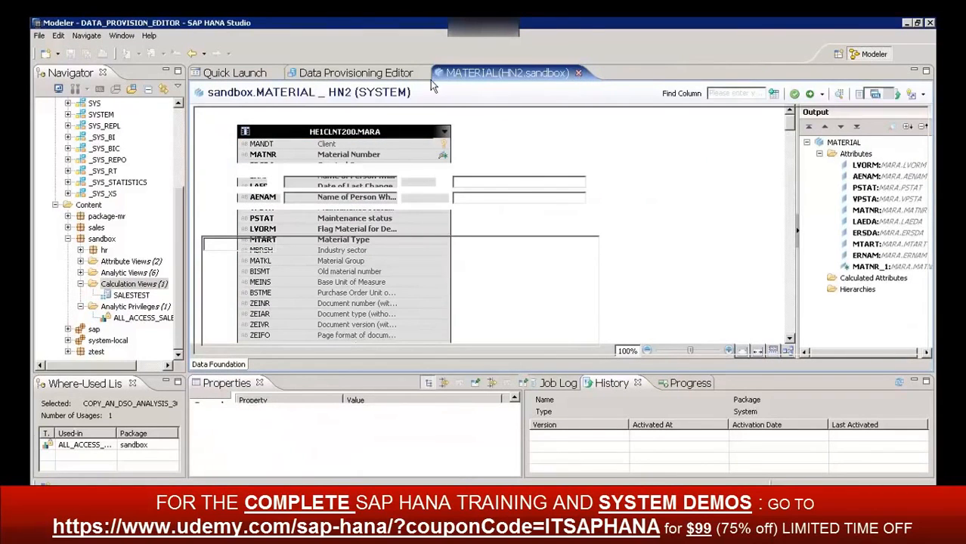
{"action": "left_click", "coordinate": [578, 73]}
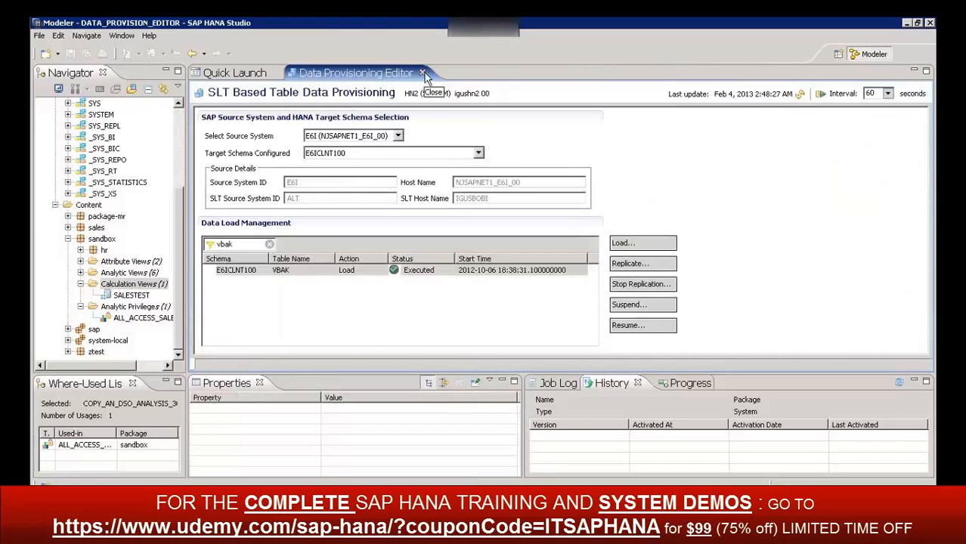
{"action": "left_click", "coordinate": [422, 73]}
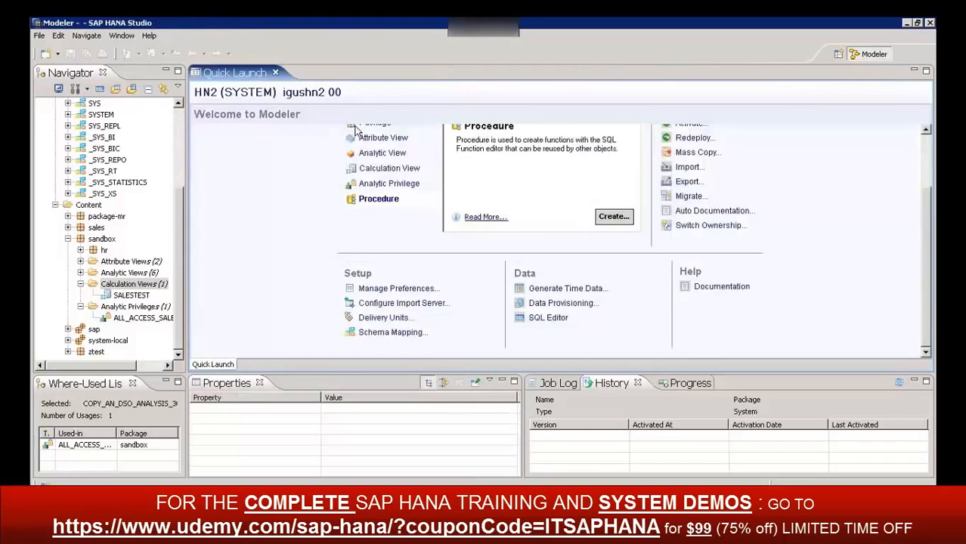
Open the SALESTEST calculation view from the sandbox package
{"action": "right_click", "coordinate": [125, 285]}
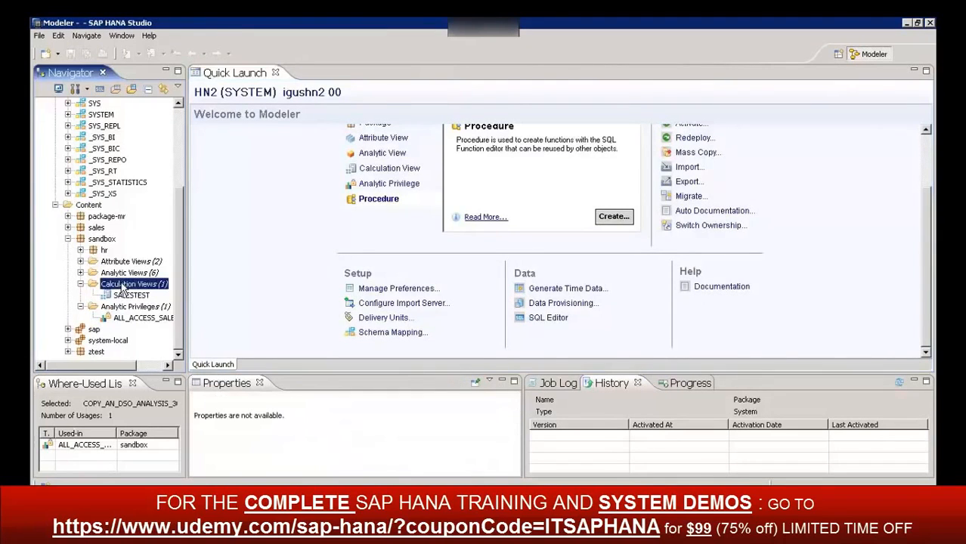
{"action": "left_click", "coordinate": [49, 300]}
{"action": "double_click", "coordinate": [133, 295]}
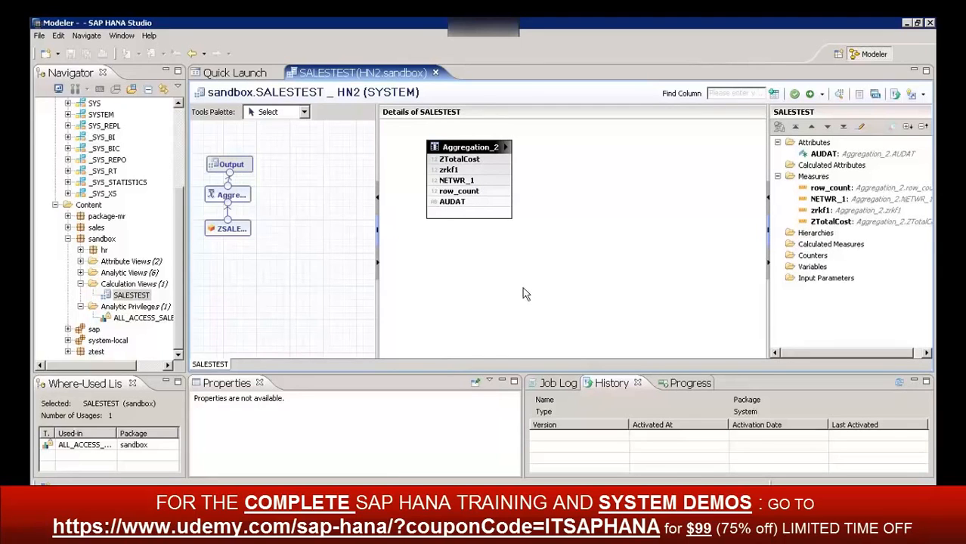
Add a Join node to the SALESTEST calculation view's graph
{"action": "left_click", "coordinate": [270, 114]}
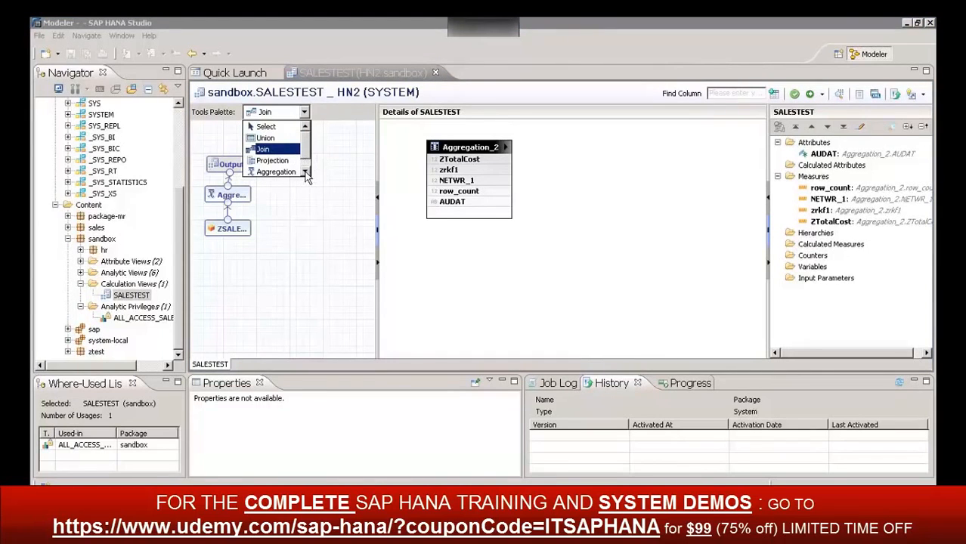
{"action": "left_click", "coordinate": [306, 174]}
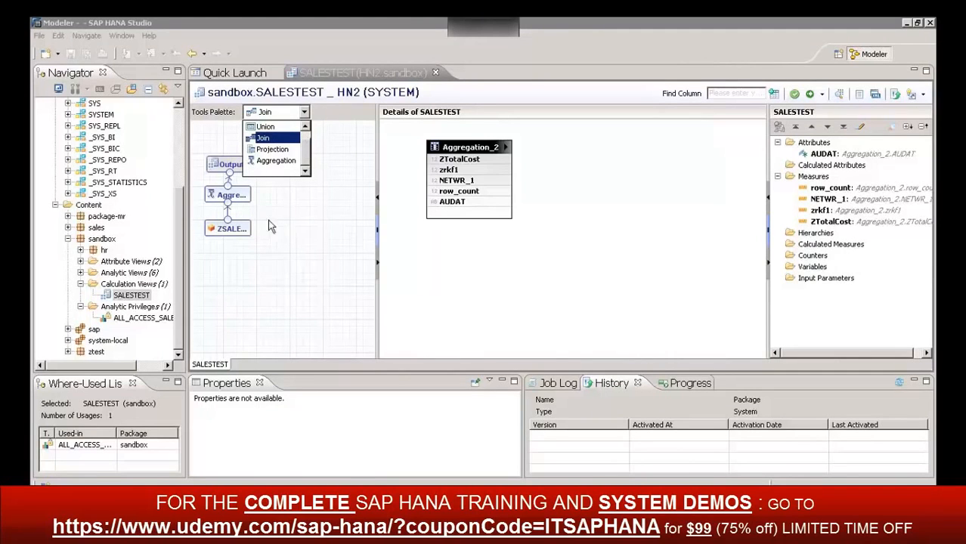
{"action": "left_click", "coordinate": [295, 266]}
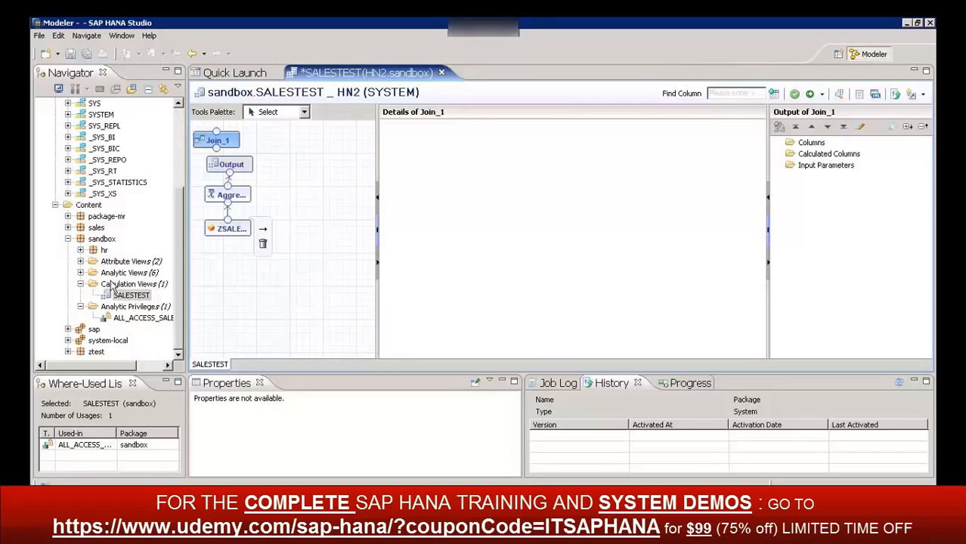
Expand the sandbox analytic views, open the ZSALES_DEMO source view used by SALESTEST, and return to SALESTEST
{"action": "left_click", "coordinate": [80, 272]}
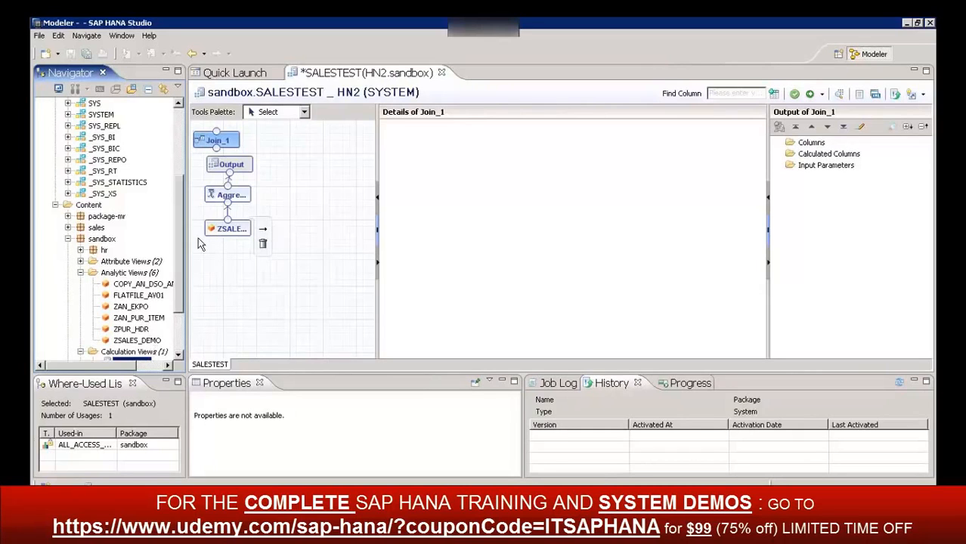
{"action": "mouse_move", "coordinate": [237, 205]}
{"action": "left_click", "coordinate": [239, 228]}
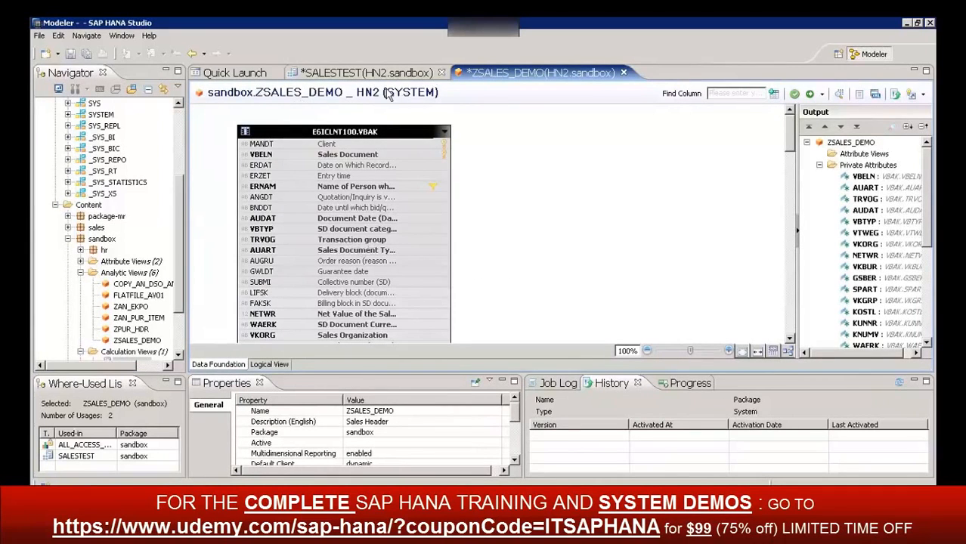
{"action": "left_click_drag", "start_coordinate": [179, 234], "coordinate": [178, 315]}
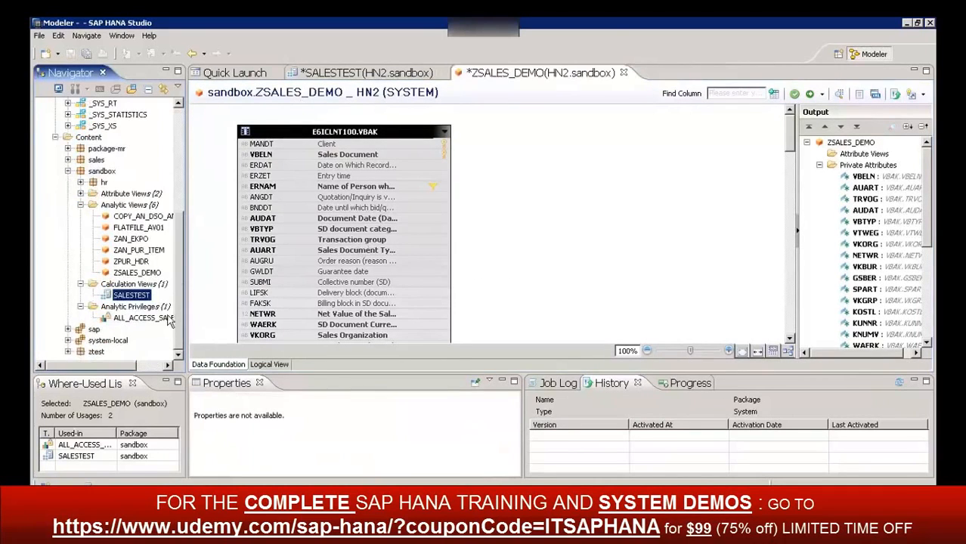
{"action": "double_click", "coordinate": [133, 296]}
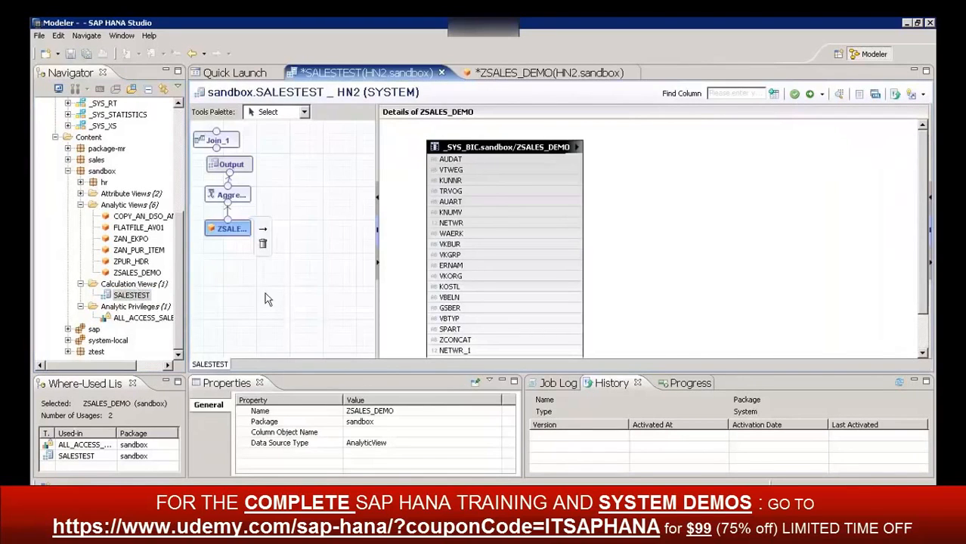
Inspect the details of the Aggregation, Output and Join nodes in the SALESTEST calculation view
{"action": "left_click", "coordinate": [241, 195]}
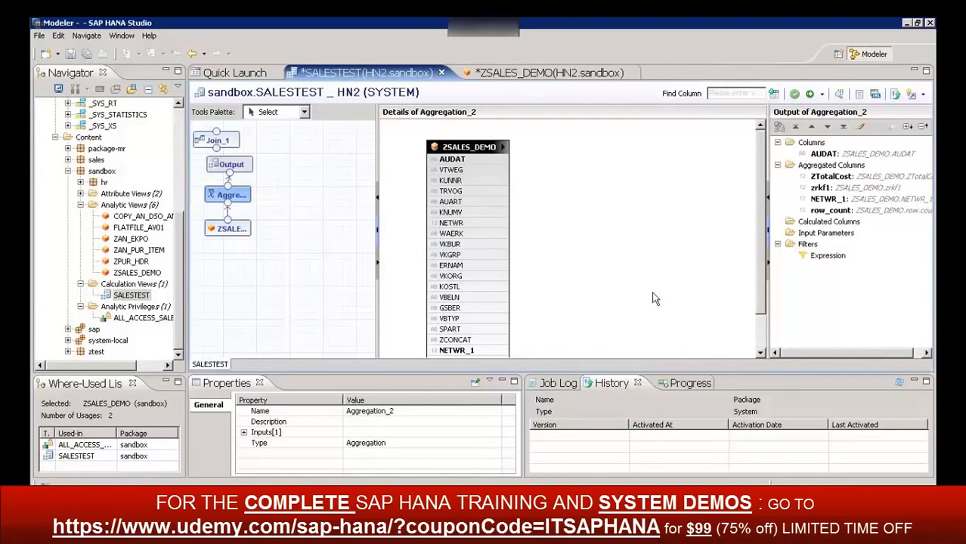
{"action": "left_click_drag", "start_coordinate": [763, 240], "coordinate": [772, 288]}
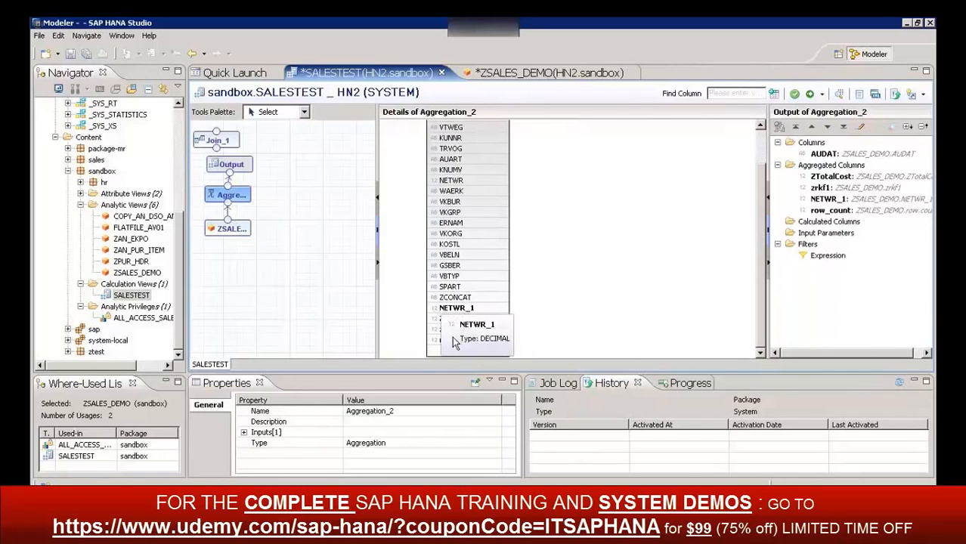
{"action": "left_click", "coordinate": [238, 163]}
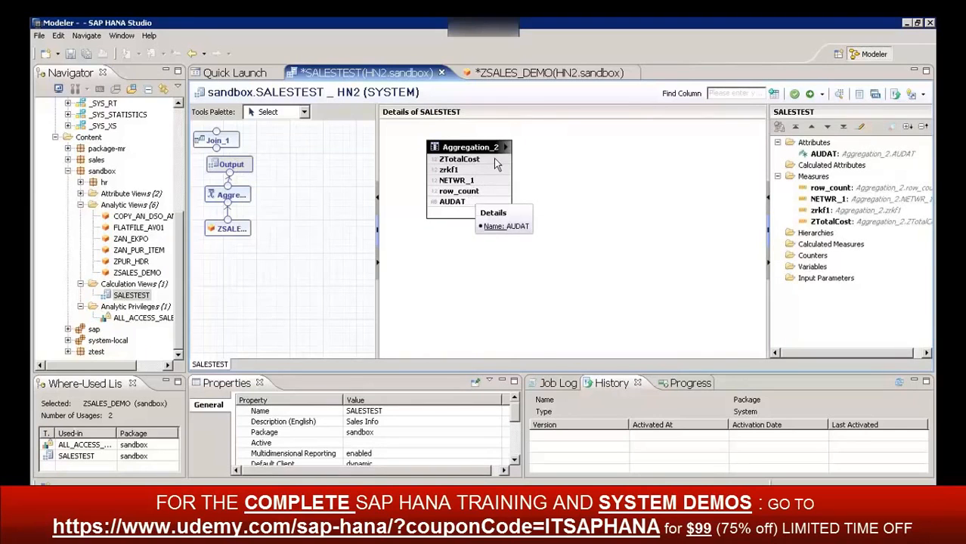
{"action": "left_click", "coordinate": [225, 141]}
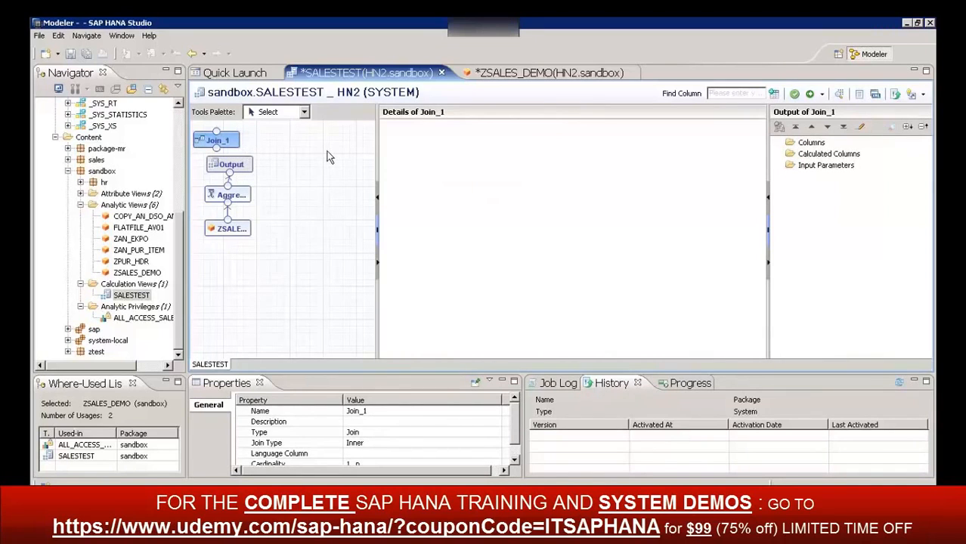
Start a new calculation view in the sandbox package with SAMPLE as its name and description
{"action": "left_click", "coordinate": [129, 285]}
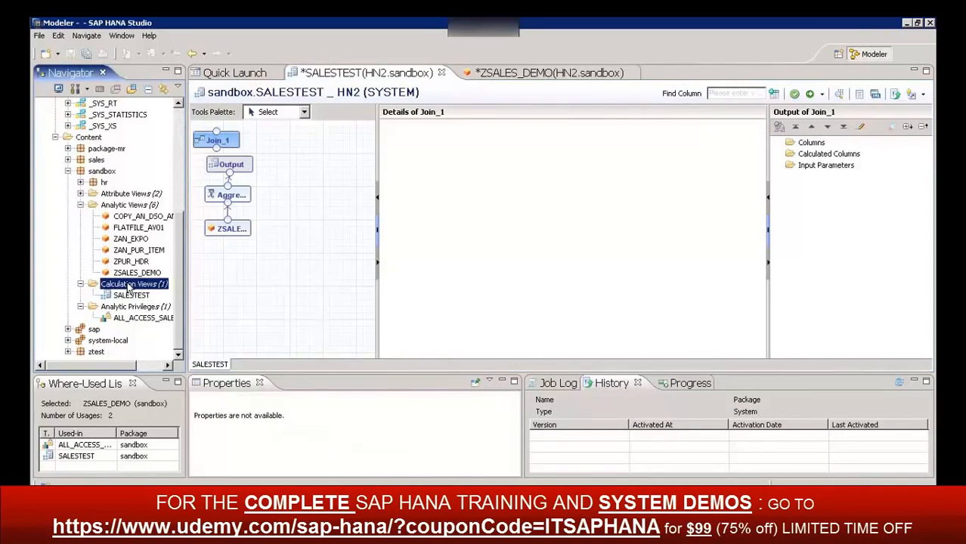
{"action": "right_click", "coordinate": [130, 288]}
{"action": "left_click", "coordinate": [157, 293]}
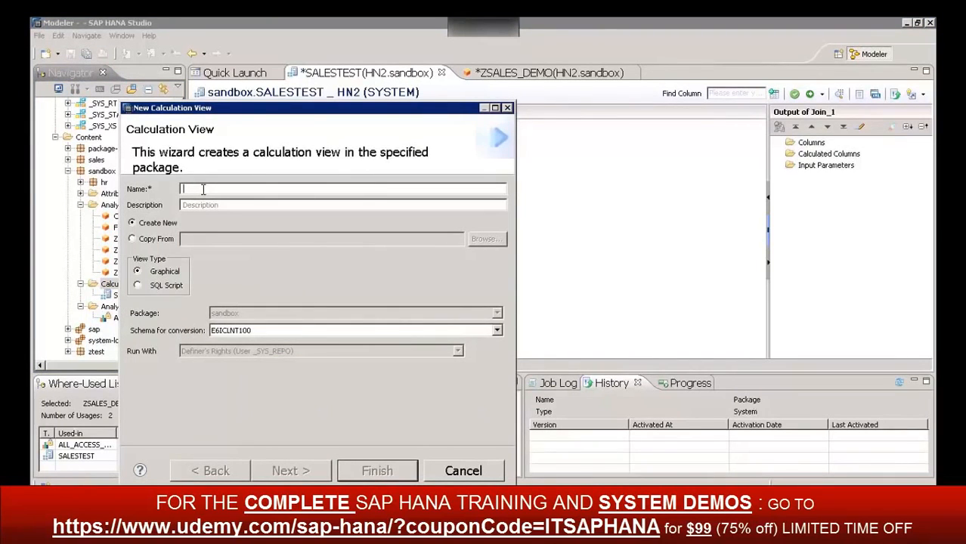
{"action": "type", "text": "SAMPL"}
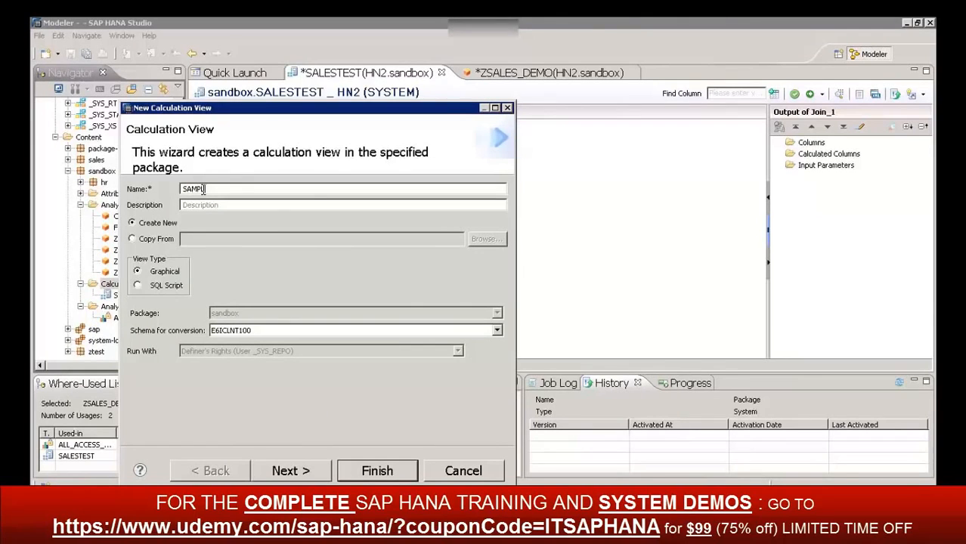
{"action": "type", "text": "E"}
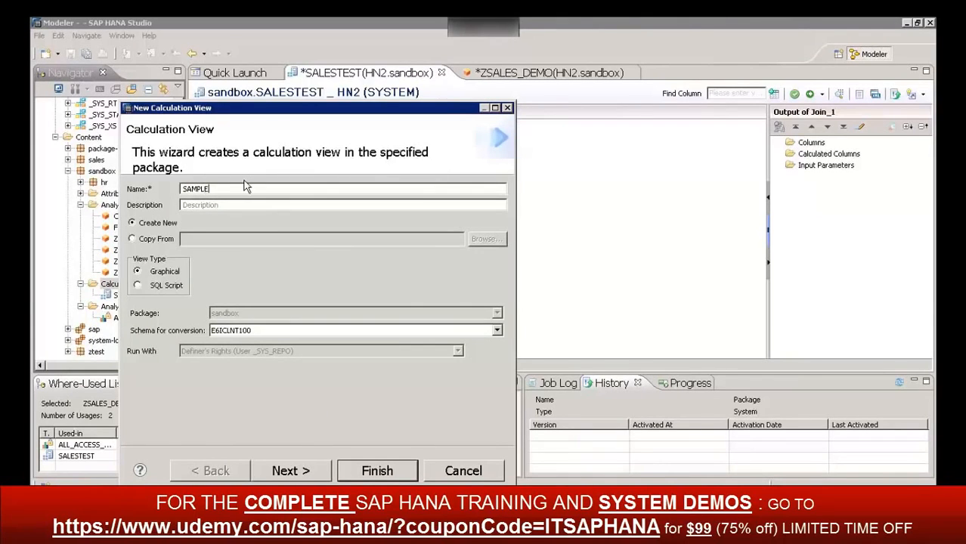
{"action": "left_click", "coordinate": [221, 206]}
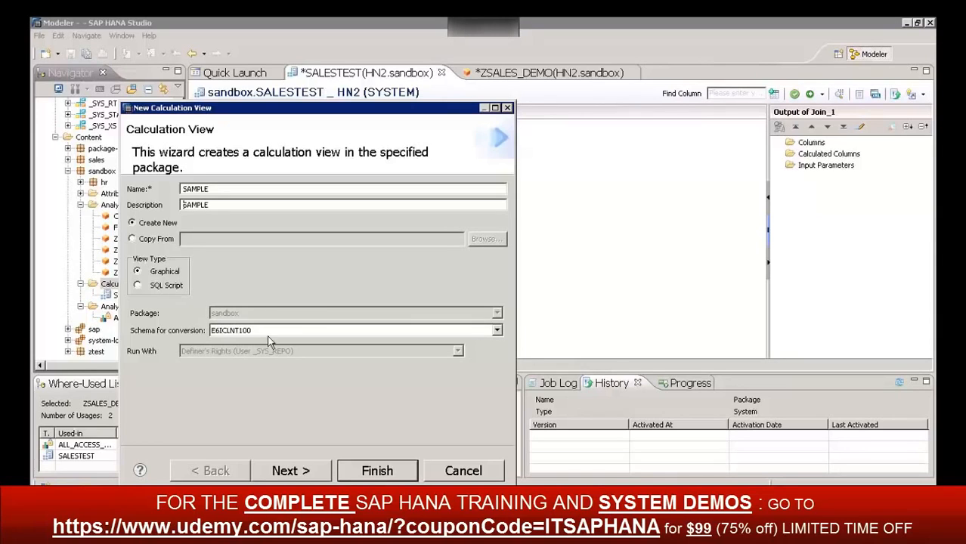
Keep E6ICLNT100 as the schema for conversion and proceed to selecting source objects for the view
{"action": "left_click", "coordinate": [242, 332]}
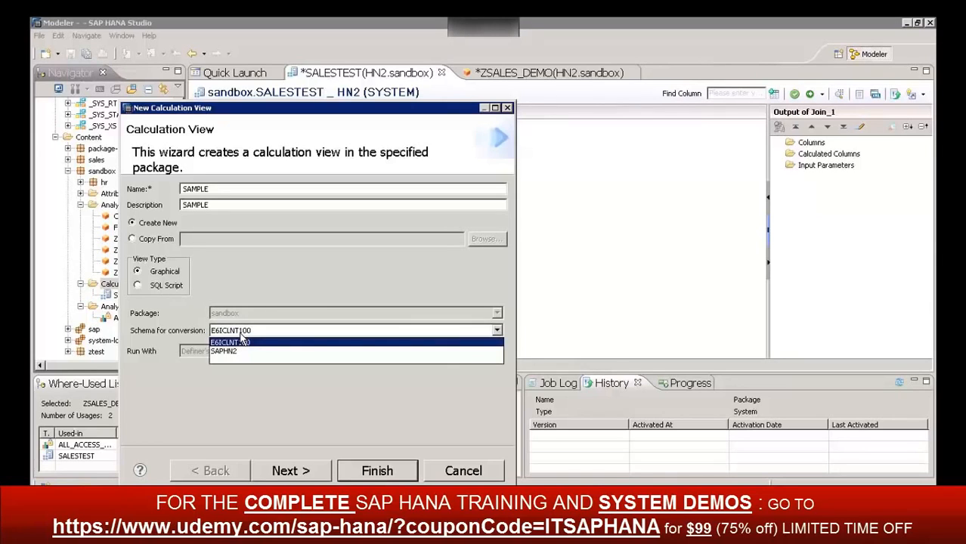
{"action": "left_click", "coordinate": [242, 334]}
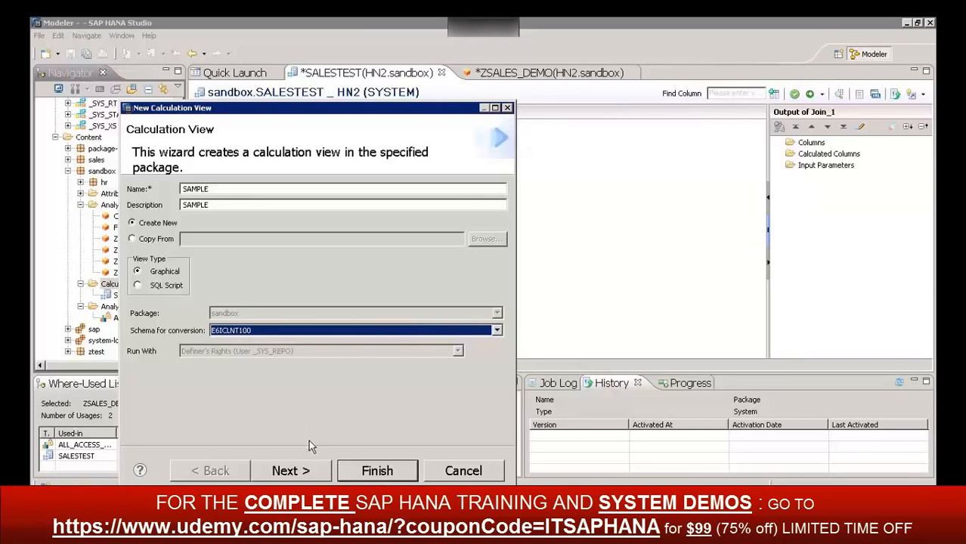
{"action": "left_click", "coordinate": [289, 472]}
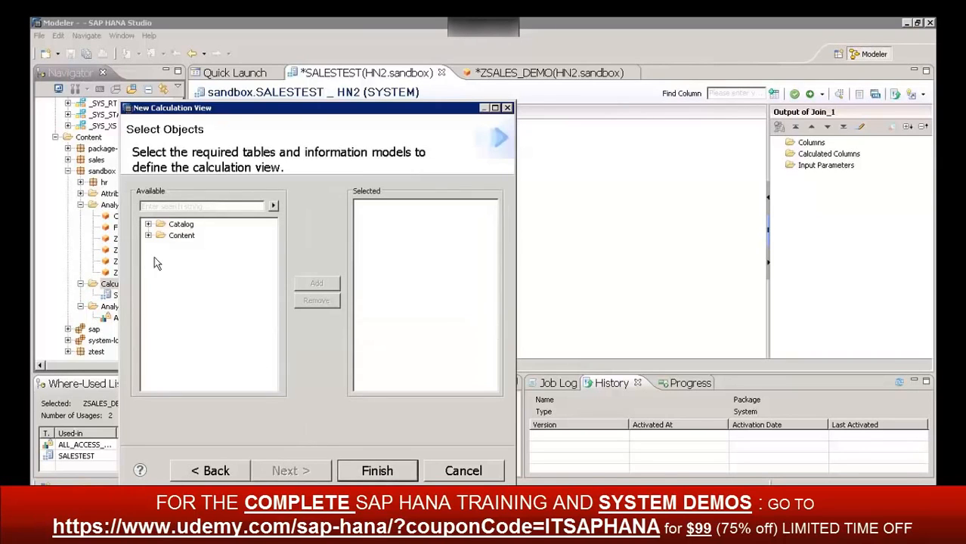
Browse the Catalog schemas available as sources for the calculation view, and collapse the Catalog folder again
{"action": "left_click", "coordinate": [149, 224]}
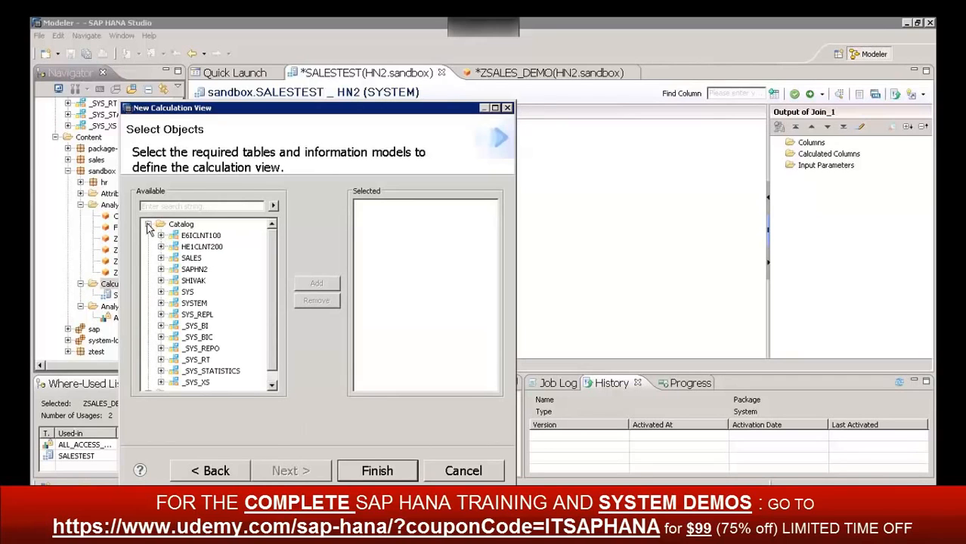
{"action": "left_click", "coordinate": [148, 224]}
{"action": "left_click", "coordinate": [148, 224]}
{"action": "scroll", "coordinate": [270, 311], "scroll_direction": "down", "scroll_amount": 1}
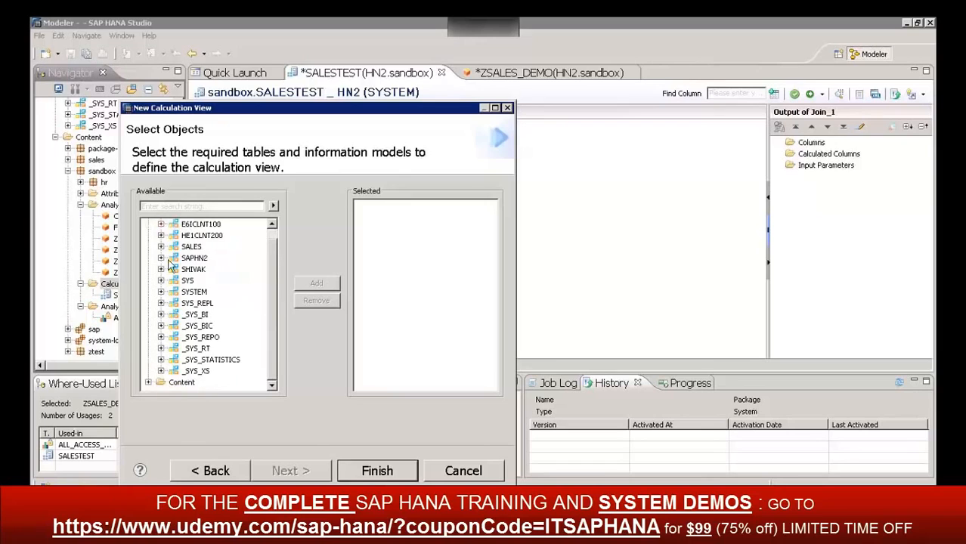
{"action": "scroll", "coordinate": [195, 261], "scroll_direction": "up", "scroll_amount": 1}
{"action": "left_click", "coordinate": [148, 225]}
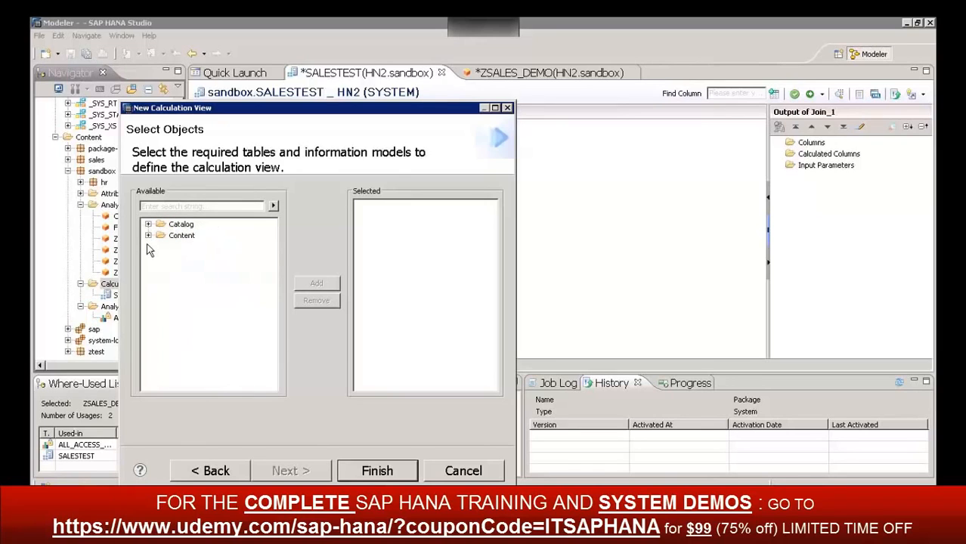
Expand the sandbox package's analytic views under Content, and finish creating the SAMPLE view without selecting any objects
{"action": "left_click", "coordinate": [148, 235]}
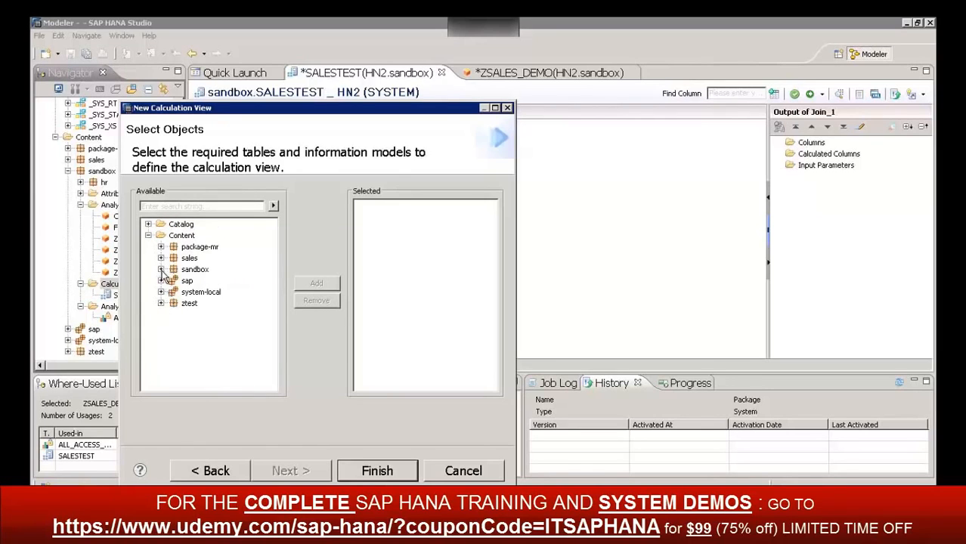
{"action": "left_click", "coordinate": [161, 270]}
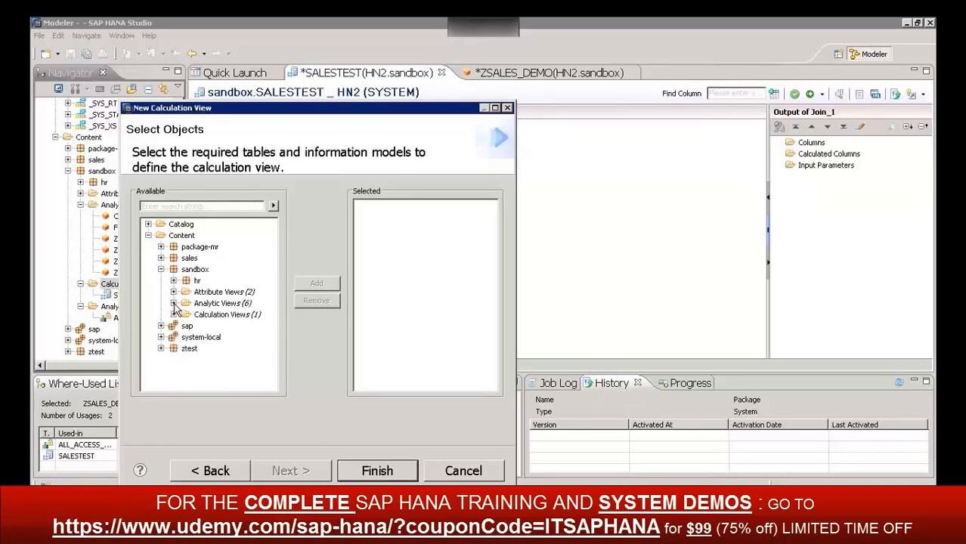
{"action": "left_click", "coordinate": [173, 303]}
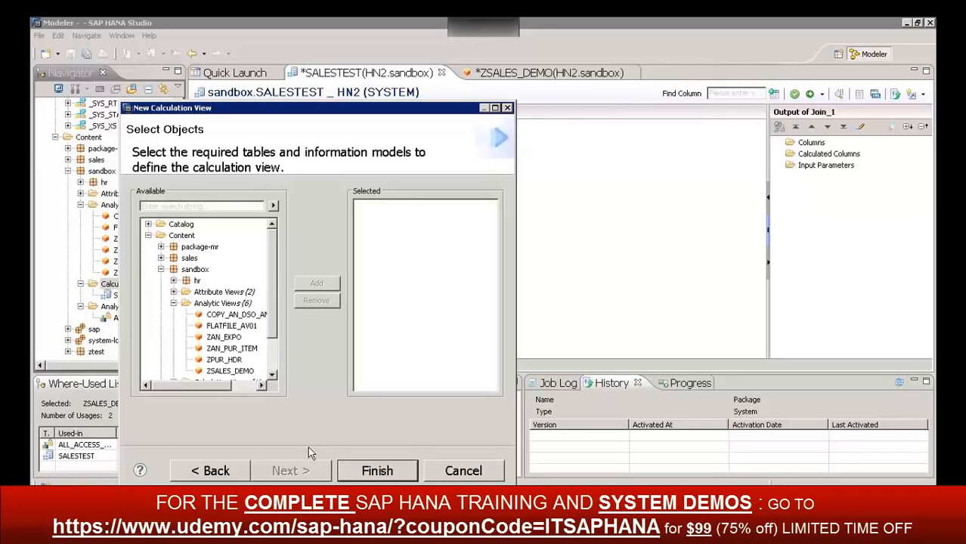
{"action": "left_click", "coordinate": [376, 471]}
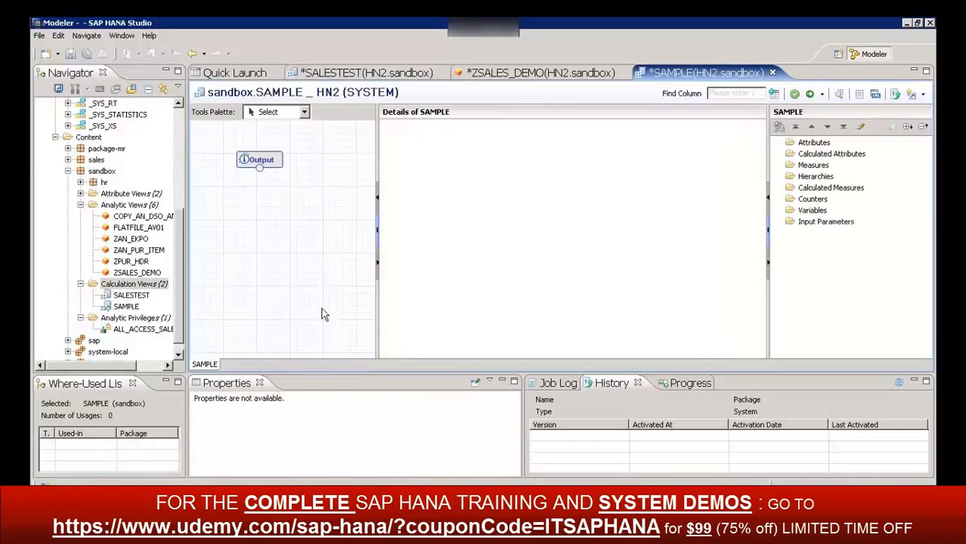
Add a Projection node to the SAMPLE calculation view's graph
{"action": "mouse_move", "coordinate": [260, 165]}
{"action": "left_click", "coordinate": [266, 114]}
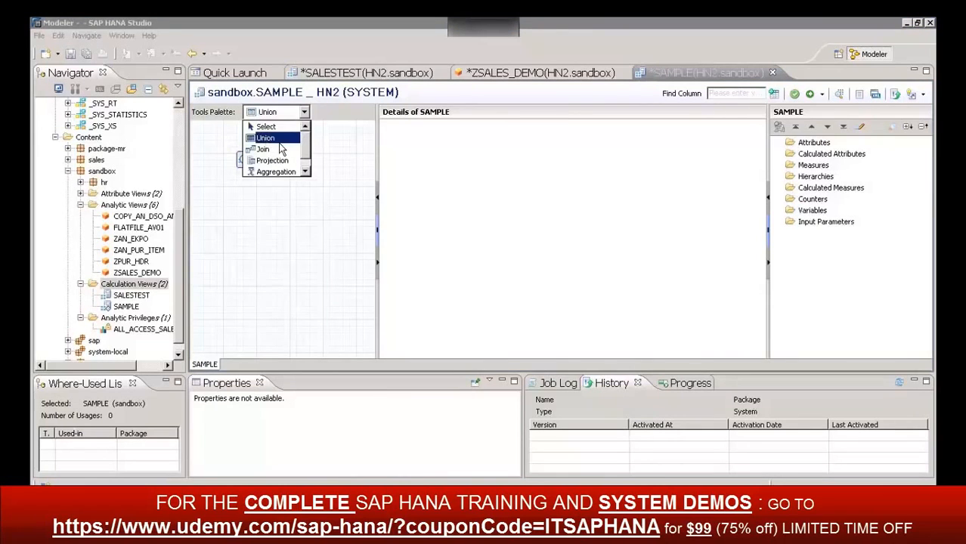
{"action": "left_click", "coordinate": [304, 173]}
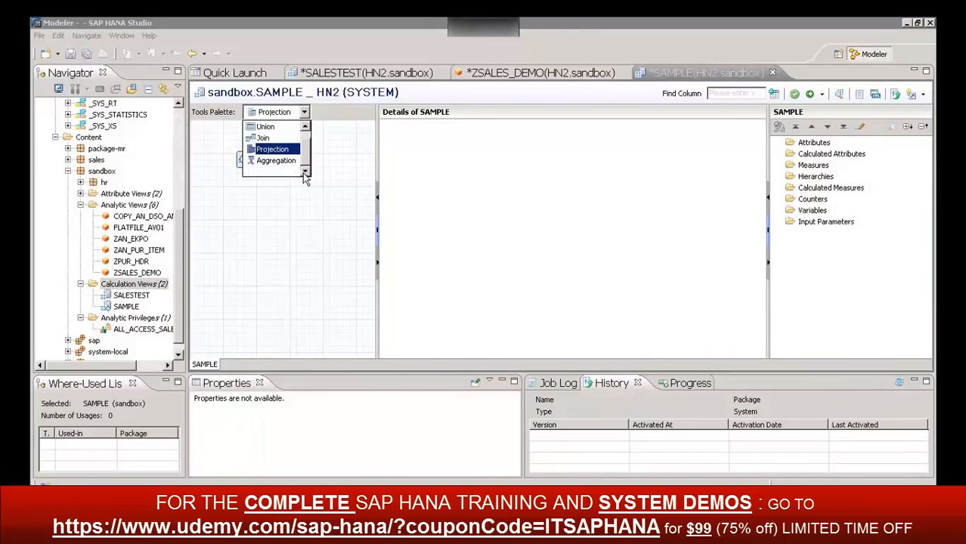
{"action": "left_click", "coordinate": [272, 234]}
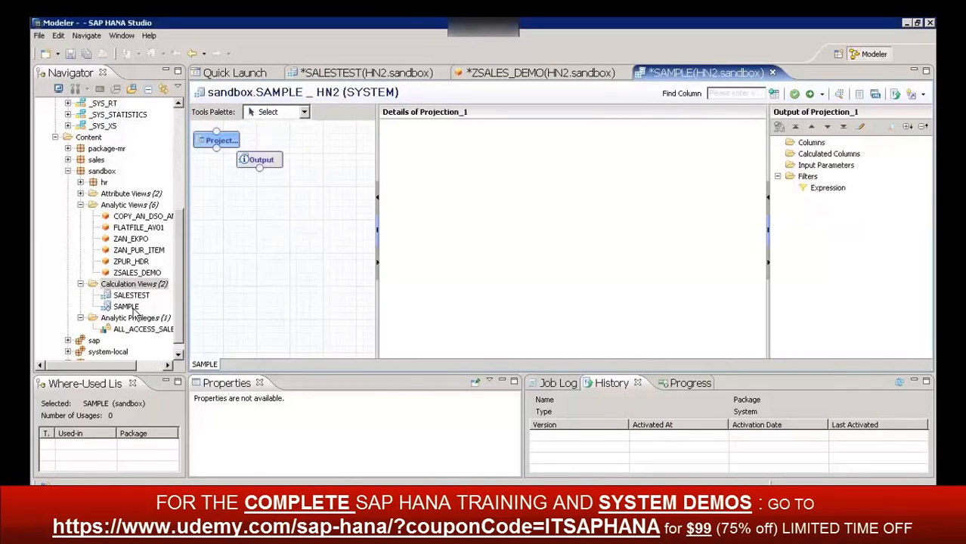
{"action": "left_click", "coordinate": [130, 307]}
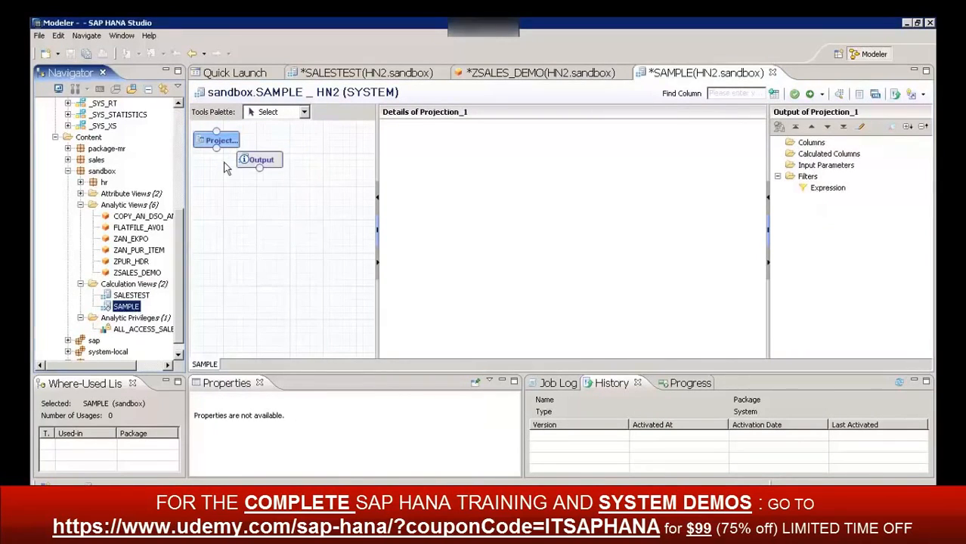
Delete the Projection node from the SAMPLE graph and confirm the deletion
{"action": "left_click", "coordinate": [270, 162]}
{"action": "right_click", "coordinate": [271, 162]}
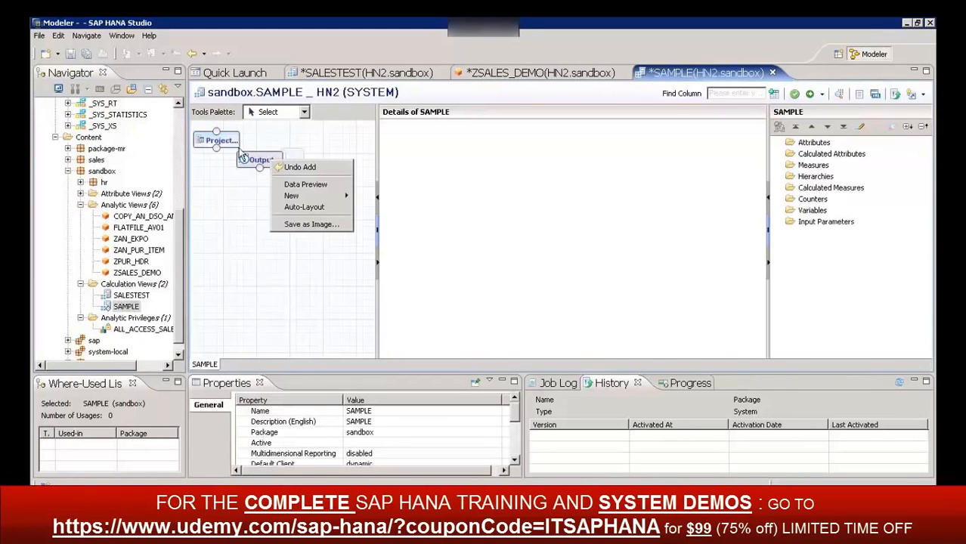
{"action": "left_click", "coordinate": [217, 144]}
{"action": "right_click", "coordinate": [217, 144]}
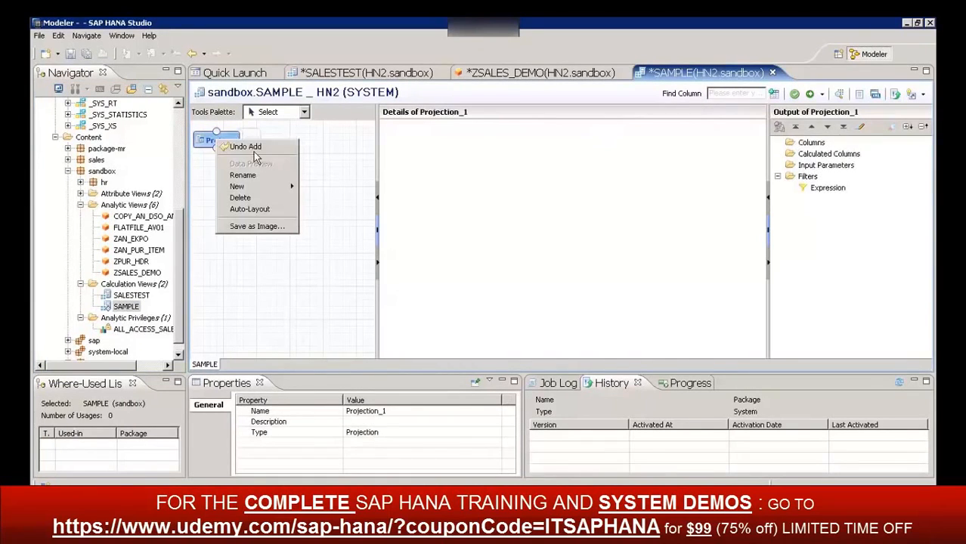
{"action": "left_click", "coordinate": [248, 198]}
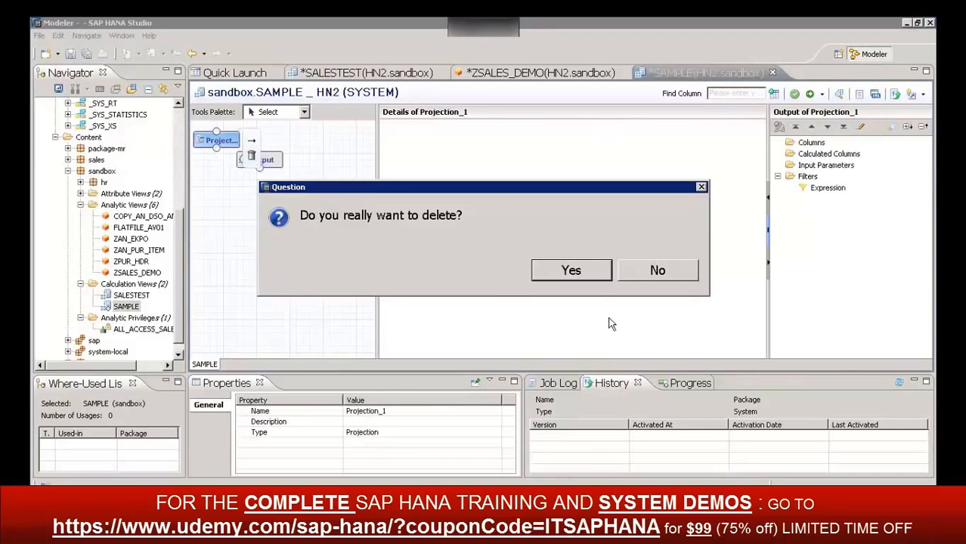
{"action": "left_click", "coordinate": [572, 270]}
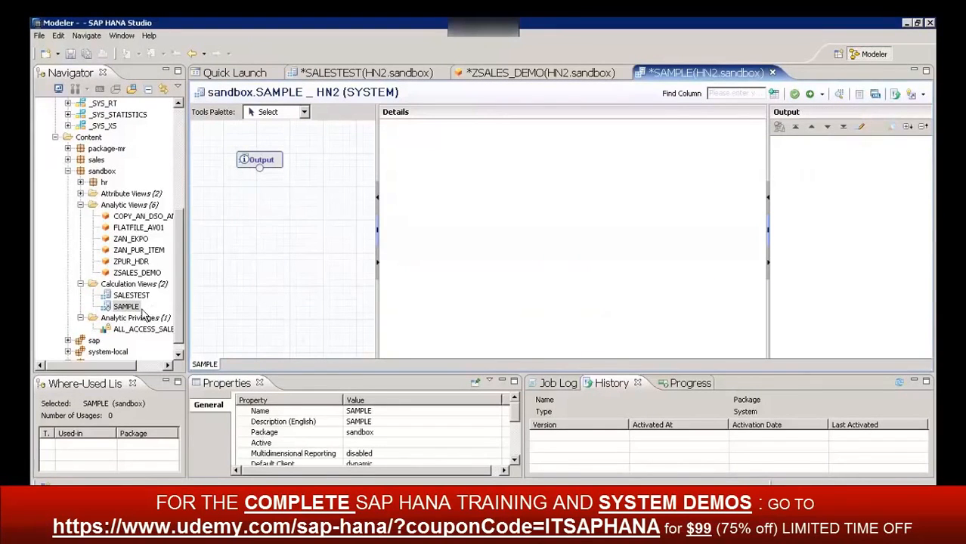
Place the ZSALES_DEMO analytic view in the SAMPLE graph and connect it to a new Aggregation node positioned above it
{"action": "left_click_drag", "start_coordinate": [136, 274], "coordinate": [266, 311]}
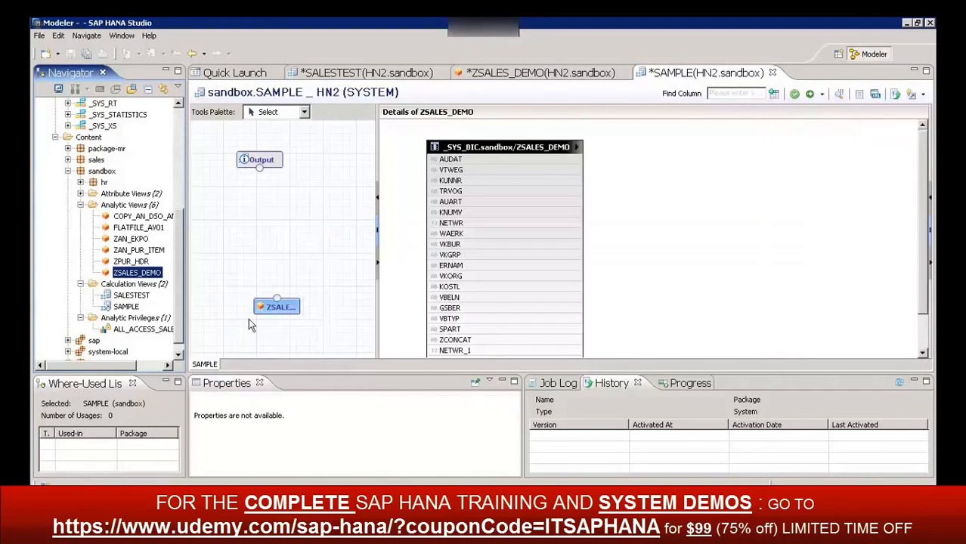
{"action": "mouse_move", "coordinate": [280, 303]}
{"action": "left_click", "coordinate": [266, 113]}
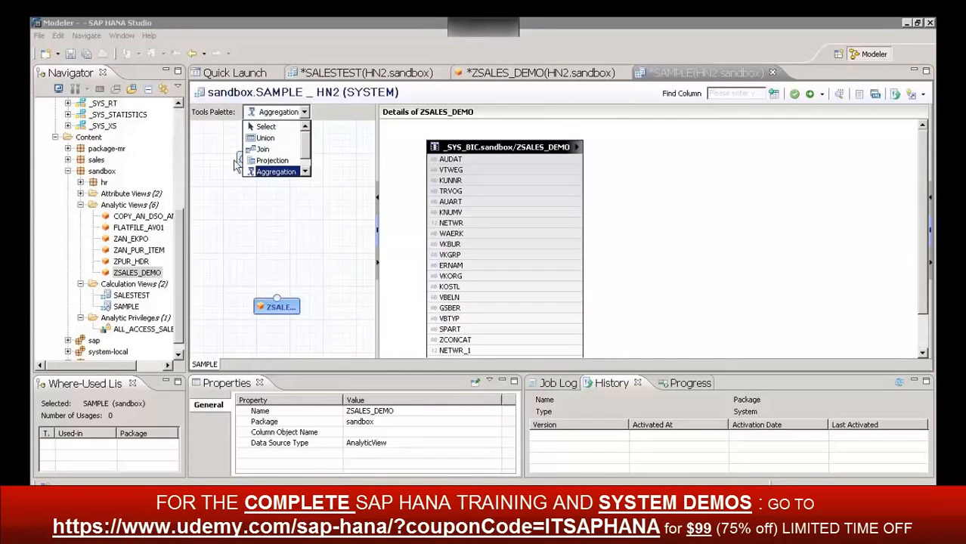
{"action": "left_click", "coordinate": [305, 169]}
{"action": "left_click", "coordinate": [273, 160]}
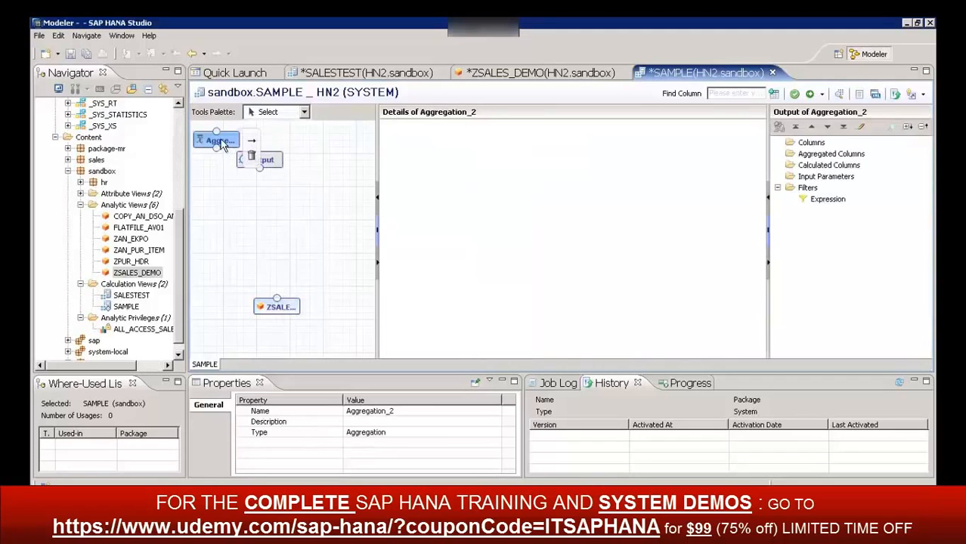
{"action": "left_click_drag", "start_coordinate": [220, 141], "coordinate": [281, 266]}
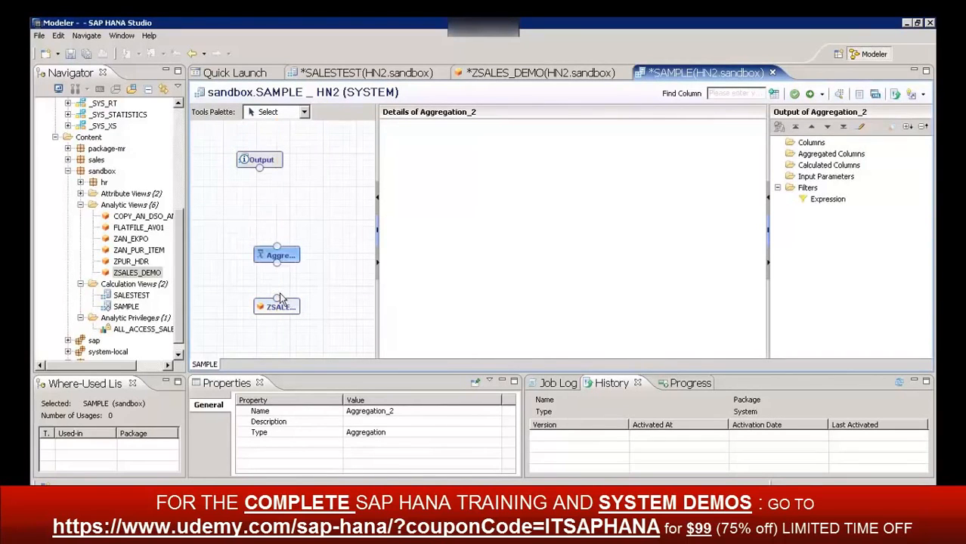
{"action": "left_click_drag", "start_coordinate": [279, 301], "coordinate": [282, 269]}
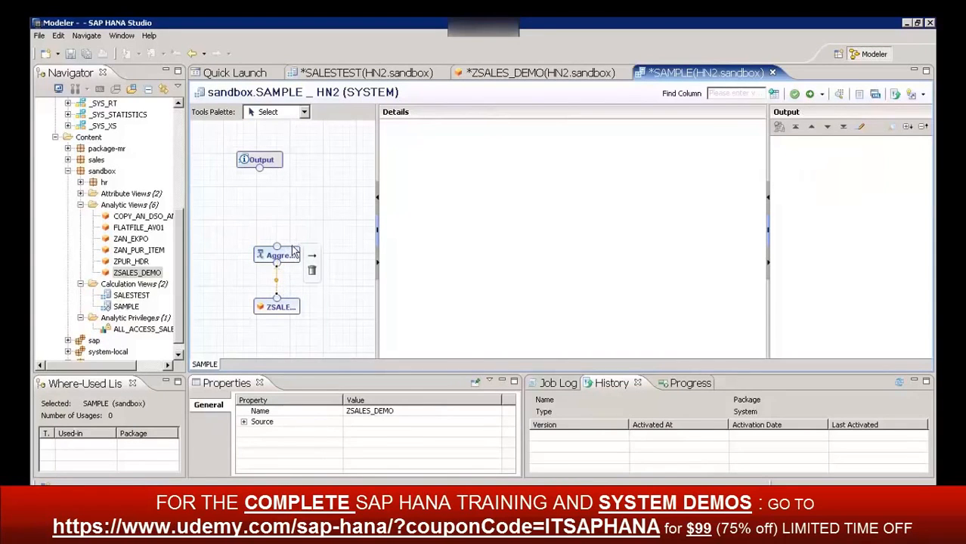
Add ZTotalCost and NETWR_1 as aggregated columns in the Aggregation node
{"action": "left_click", "coordinate": [293, 251]}
{"action": "left_click", "coordinate": [762, 335]}
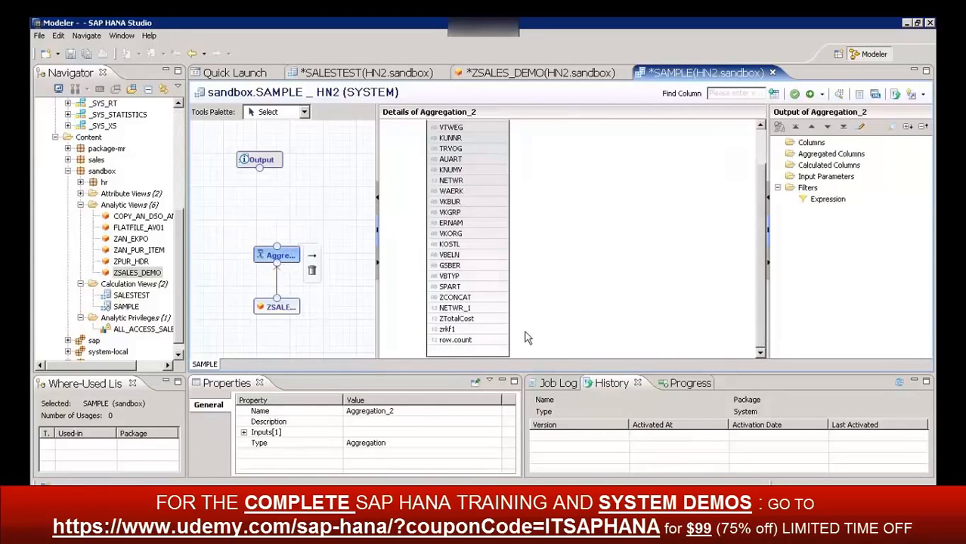
{"action": "left_click", "coordinate": [467, 320]}
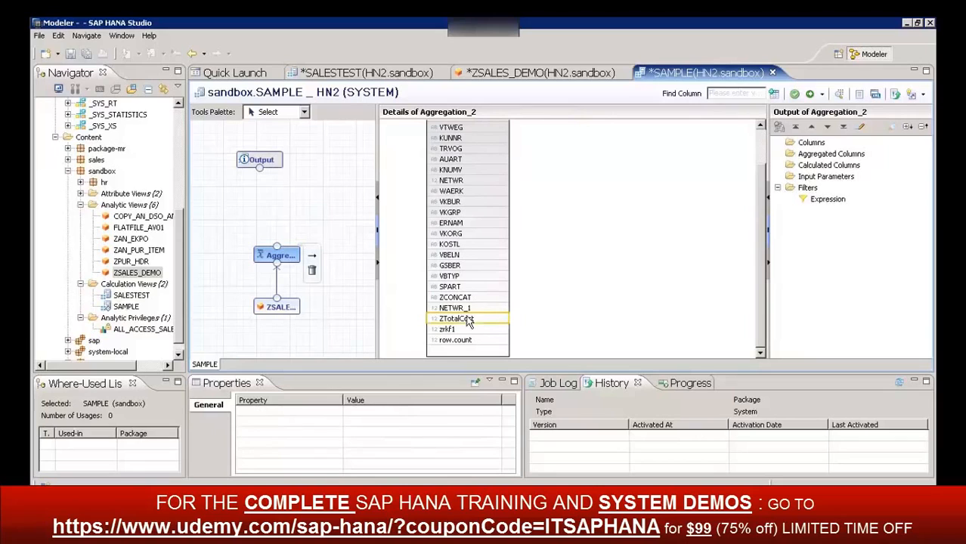
{"action": "right_click", "coordinate": [488, 320]}
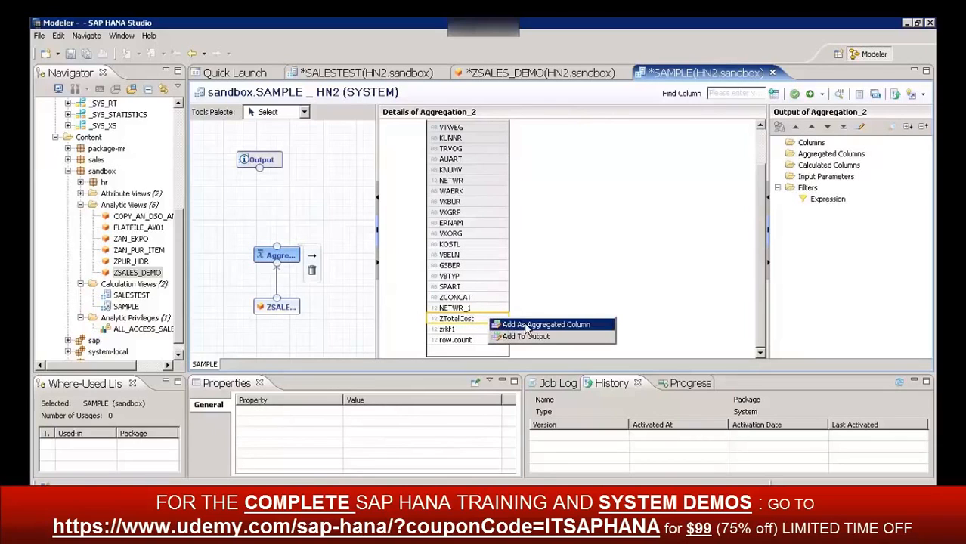
{"action": "left_click", "coordinate": [527, 326]}
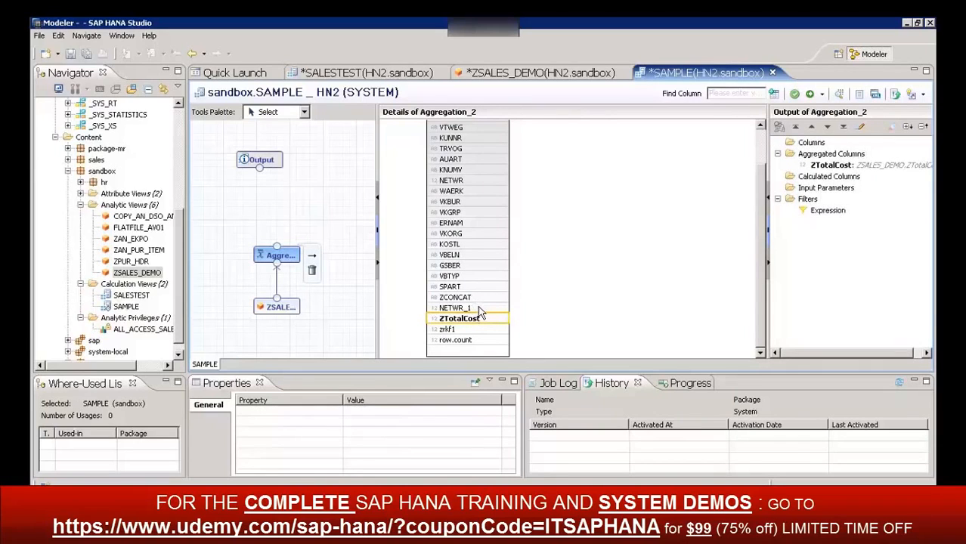
{"action": "left_click", "coordinate": [478, 308]}
{"action": "right_click", "coordinate": [479, 309]}
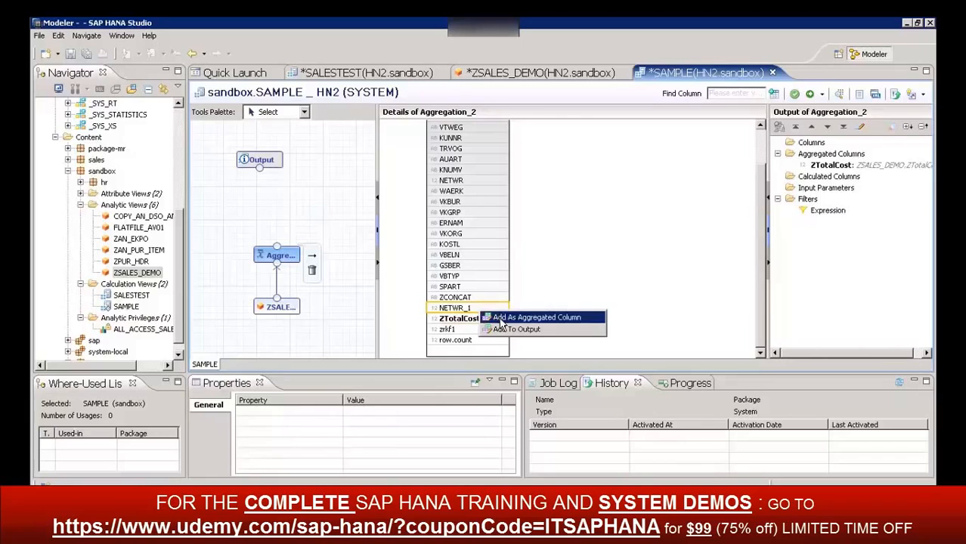
{"action": "left_click", "coordinate": [499, 316]}
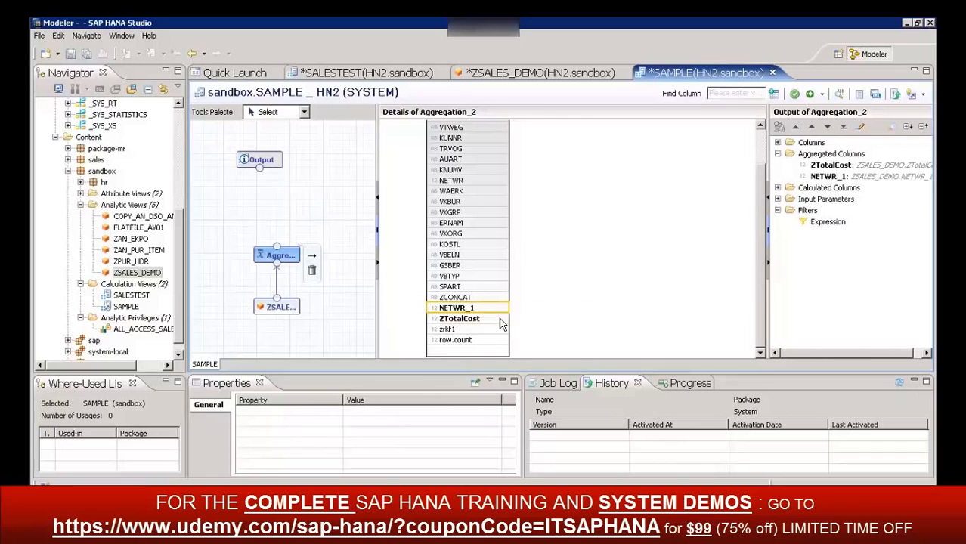
Add GSBER as an aggregated column and VBELN as a regular output column of the Aggregation node
{"action": "left_click", "coordinate": [465, 266]}
{"action": "right_click", "coordinate": [465, 266]}
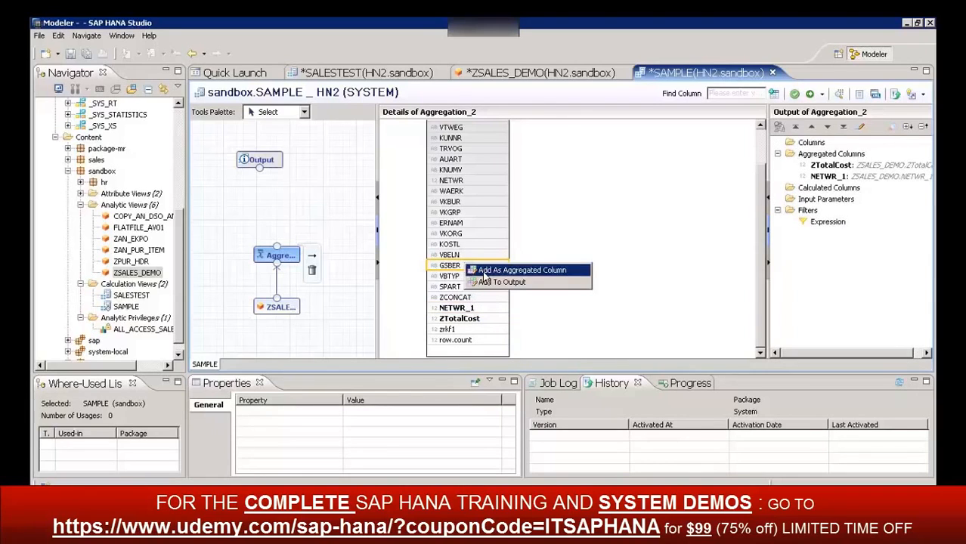
{"action": "left_click", "coordinate": [483, 274]}
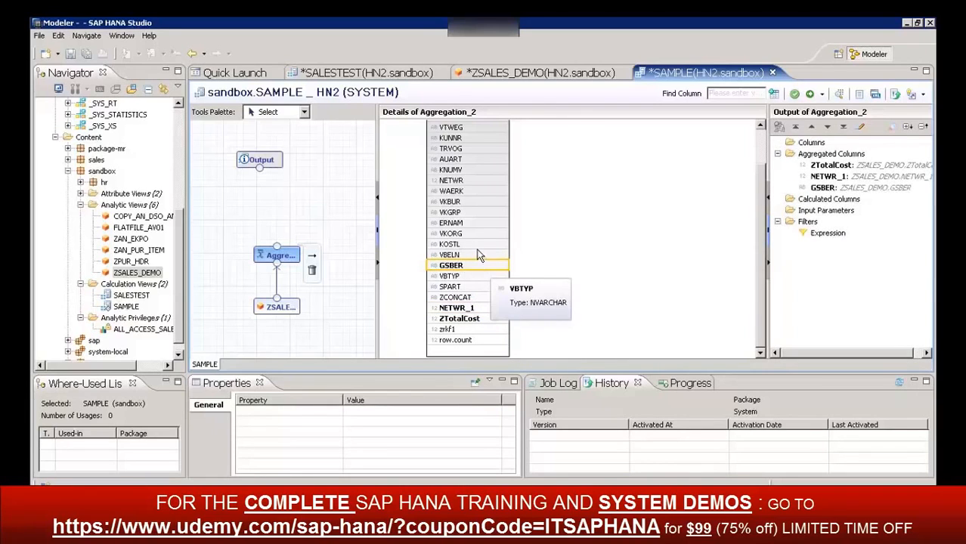
{"action": "right_click", "coordinate": [470, 255]}
{"action": "left_click", "coordinate": [522, 276]}
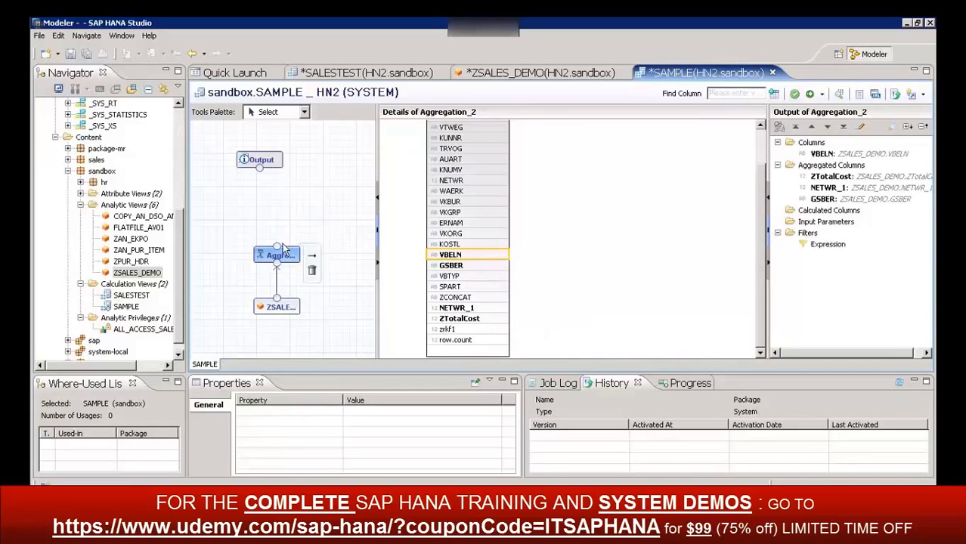
Connect the Aggregation node to the Output node and show the Output node's details
{"action": "left_click_drag", "start_coordinate": [277, 253], "coordinate": [260, 168]}
{"action": "left_click", "coordinate": [274, 164]}
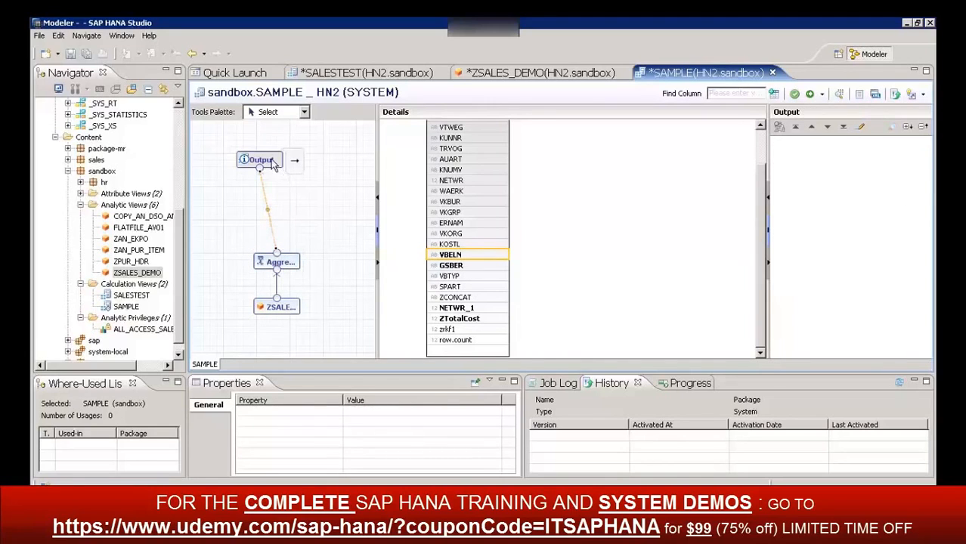
Add GSBER as an attribute and VBELN as a measure to the Output of the SAMPLE view
{"action": "left_click", "coordinate": [457, 182]}
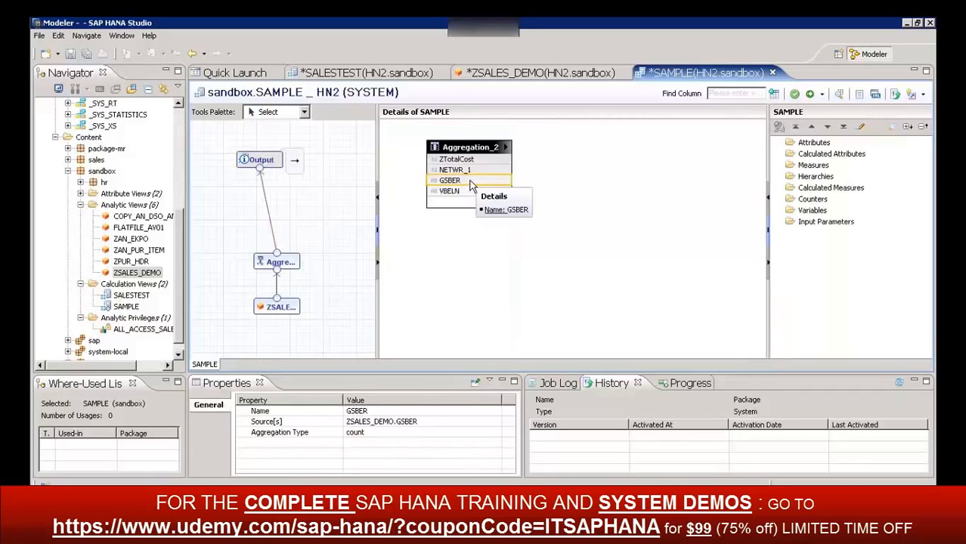
{"action": "right_click", "coordinate": [470, 185]}
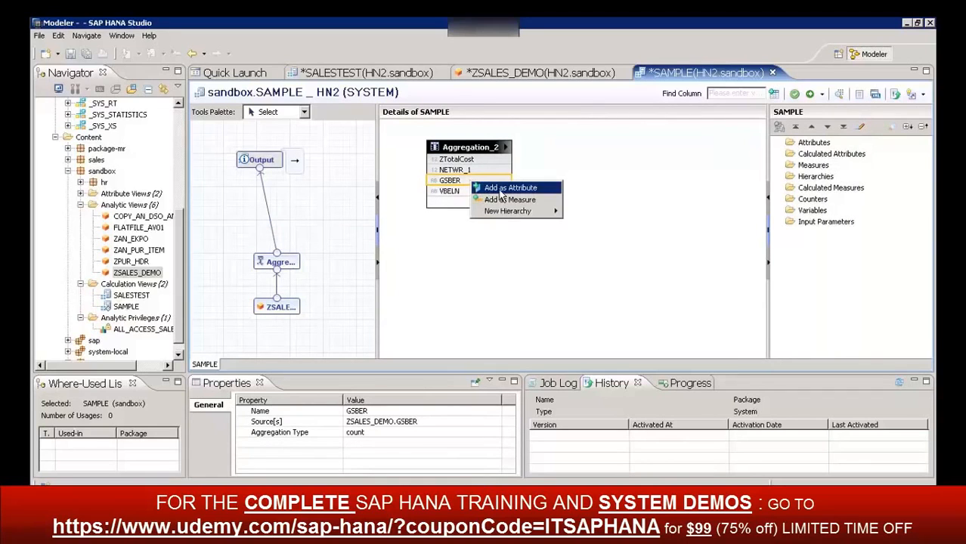
{"action": "left_click", "coordinate": [504, 187]}
{"action": "right_click", "coordinate": [488, 194]}
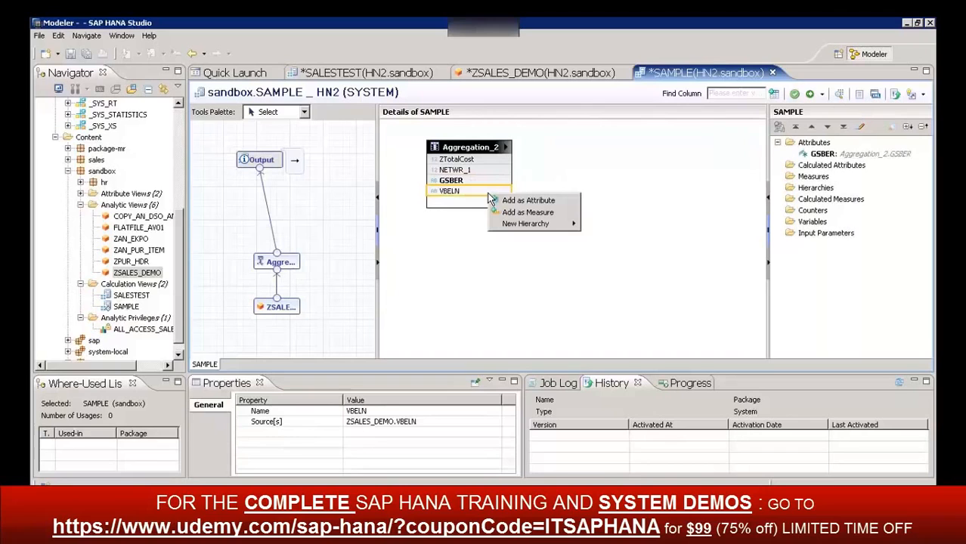
{"action": "left_click", "coordinate": [527, 215]}
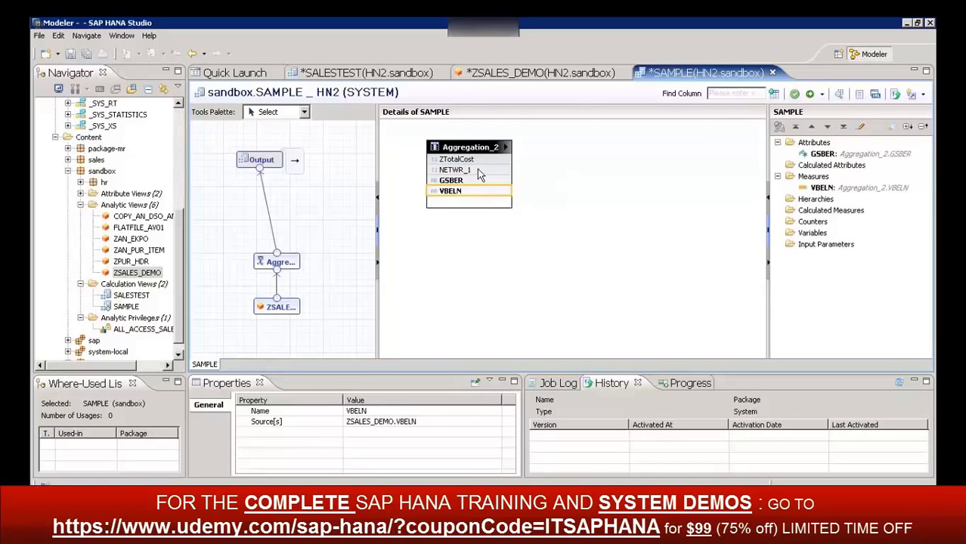
Add ZTotalCost as an attribute and NETWR_1 as a measure to the Output of the SAMPLE view
{"action": "right_click", "coordinate": [477, 169]}
{"action": "right_click", "coordinate": [490, 160]}
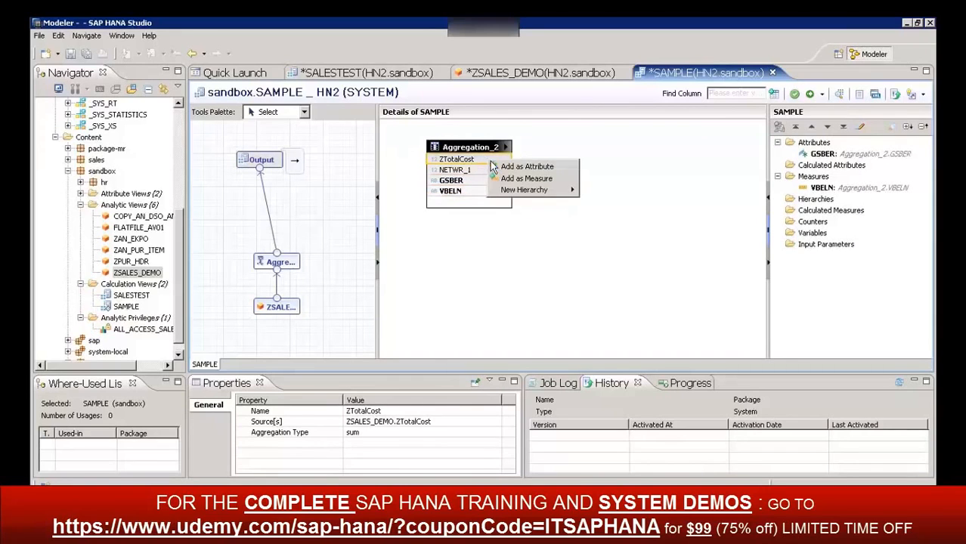
{"action": "left_click", "coordinate": [520, 166]}
{"action": "right_click", "coordinate": [482, 170]}
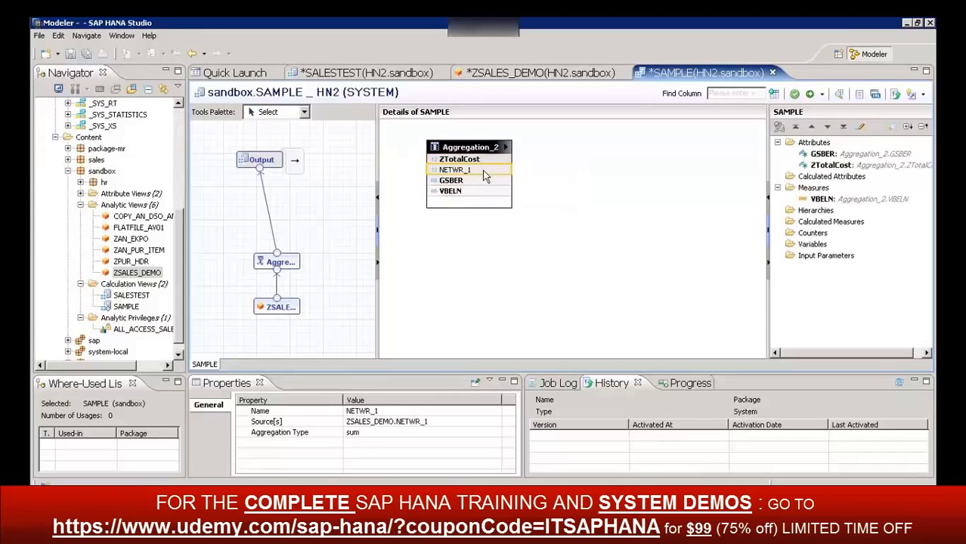
{"action": "right_click", "coordinate": [483, 170]}
{"action": "left_click", "coordinate": [513, 187]}
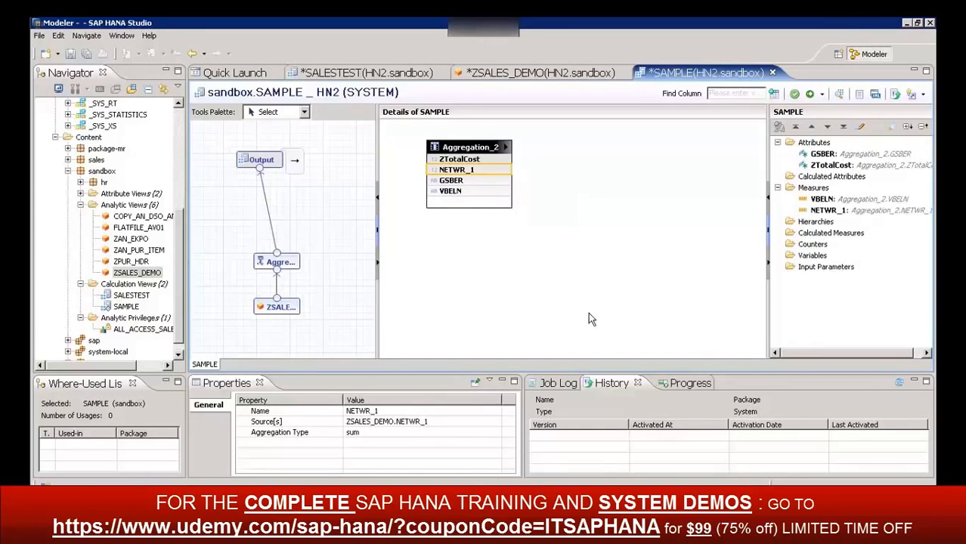
Switch from the desktop back to SAP HANA Studio with the SALESTEST calculation view
{"action": "left_click", "coordinate": [129, 285]}
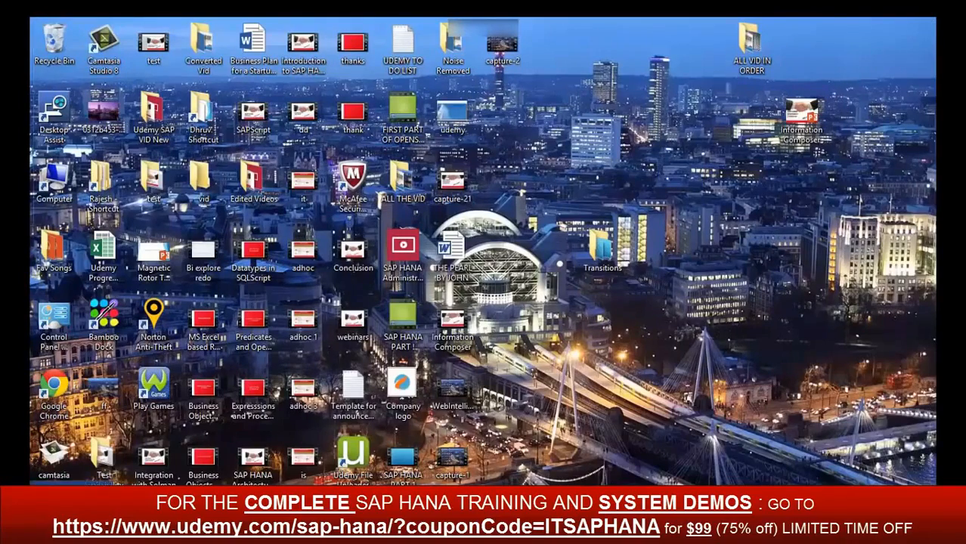
{"action": "key", "text": "super"}
{"action": "left_click", "coordinate": [151, 354]}
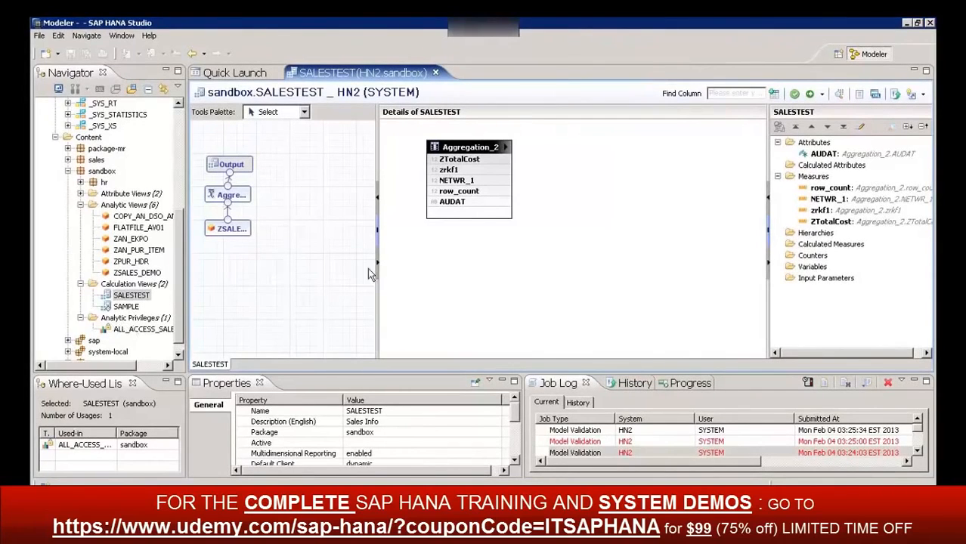
Validate the SALESTEST calculation view, then save and activate it, agreeing to redeploy the object
{"action": "left_click", "coordinate": [794, 94]}
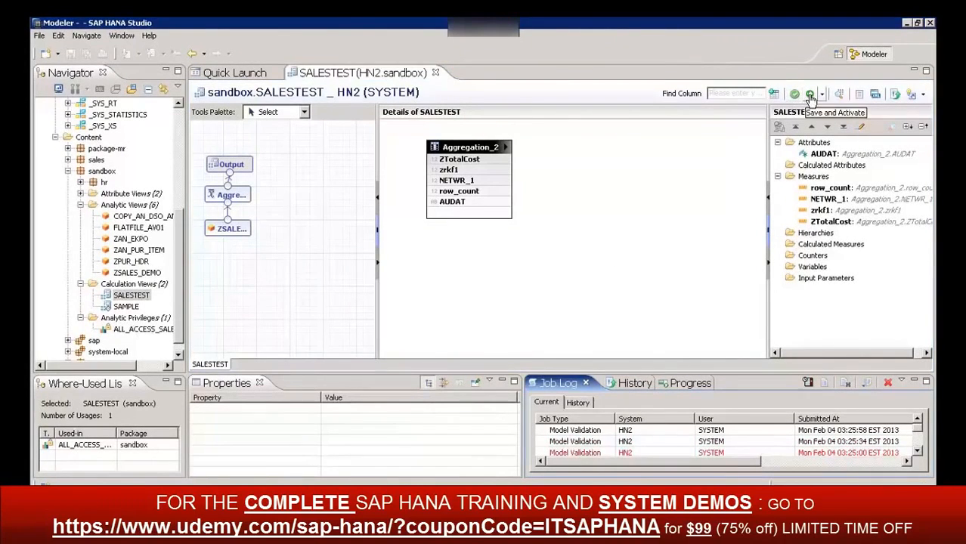
{"action": "left_click", "coordinate": [809, 94]}
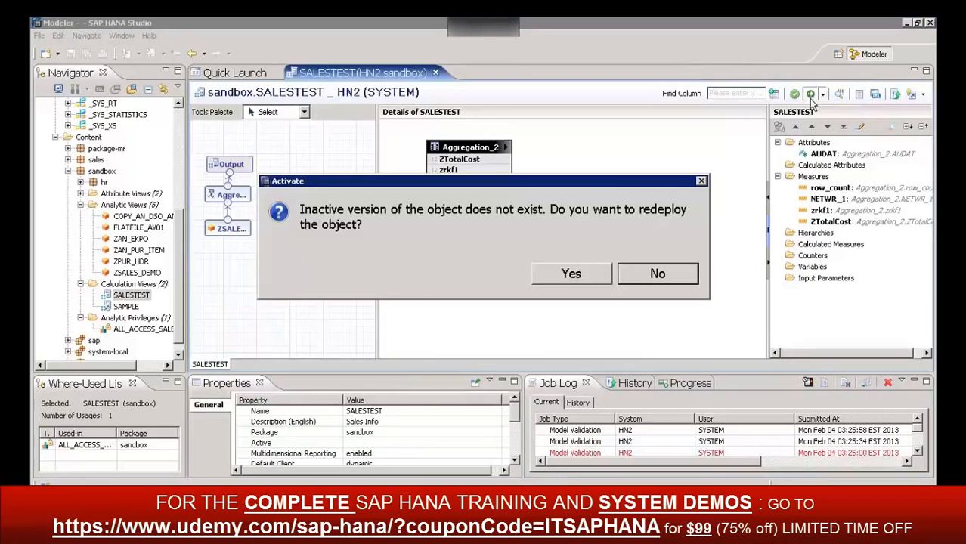
{"action": "left_click", "coordinate": [572, 273]}
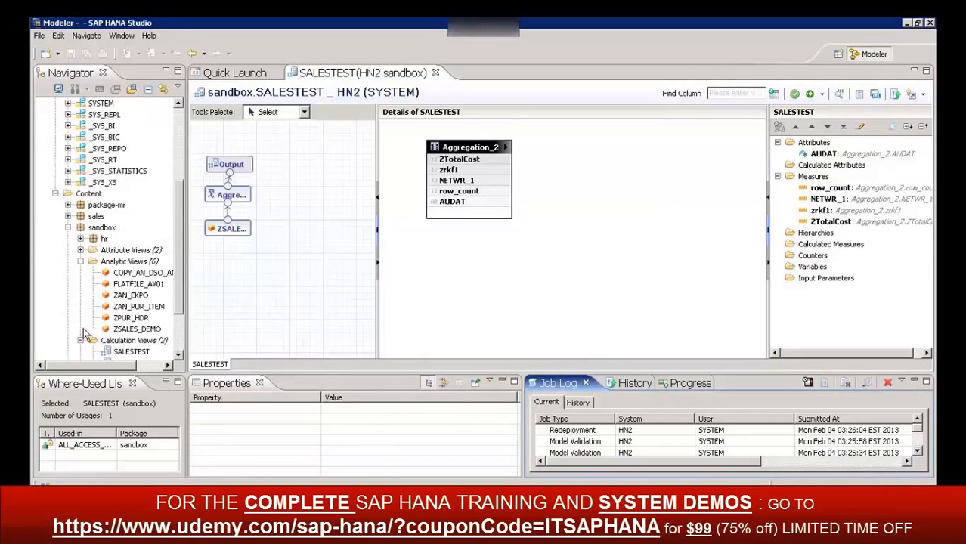
Open the SALESTEST calculation view from the sandbox package and preview its data
{"action": "left_click", "coordinate": [181, 333]}
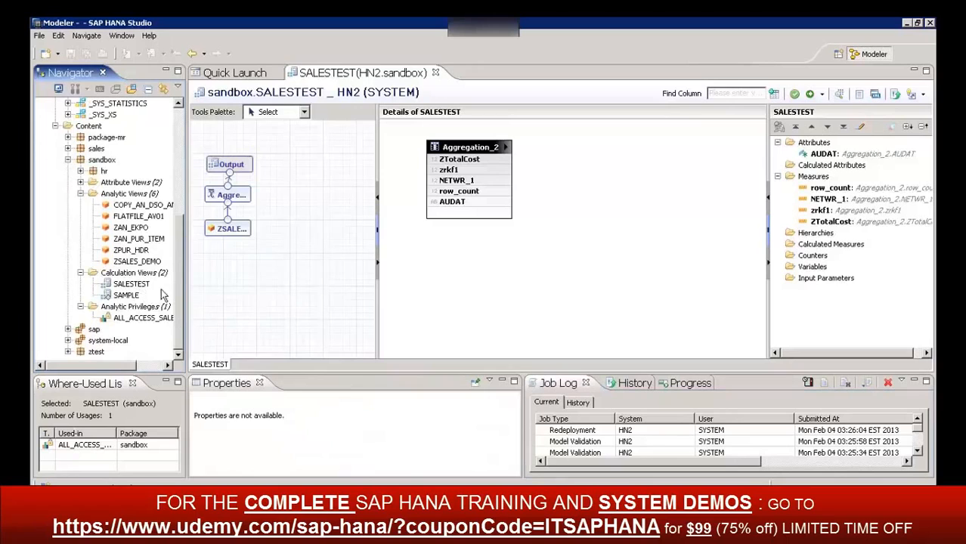
{"action": "left_click", "coordinate": [541, 284]}
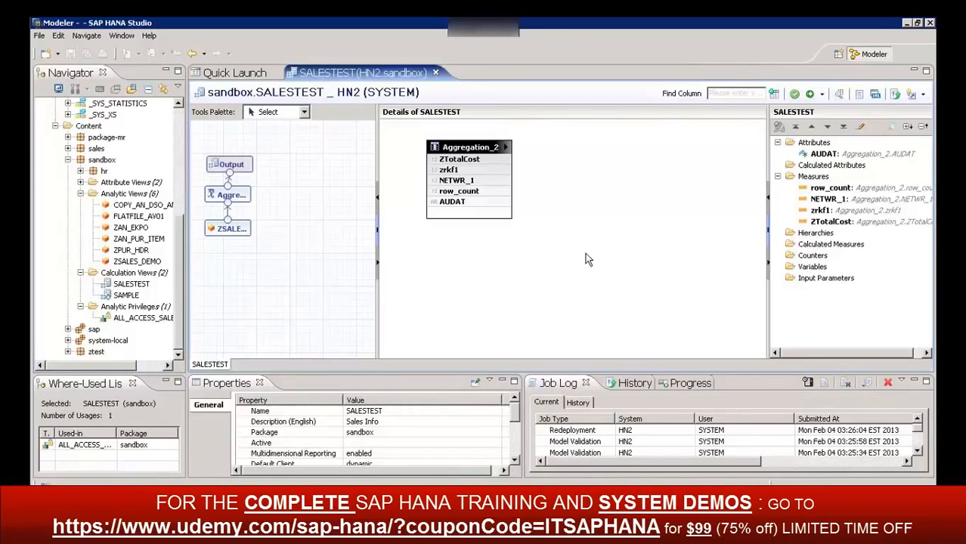
{"action": "left_click", "coordinate": [141, 288]}
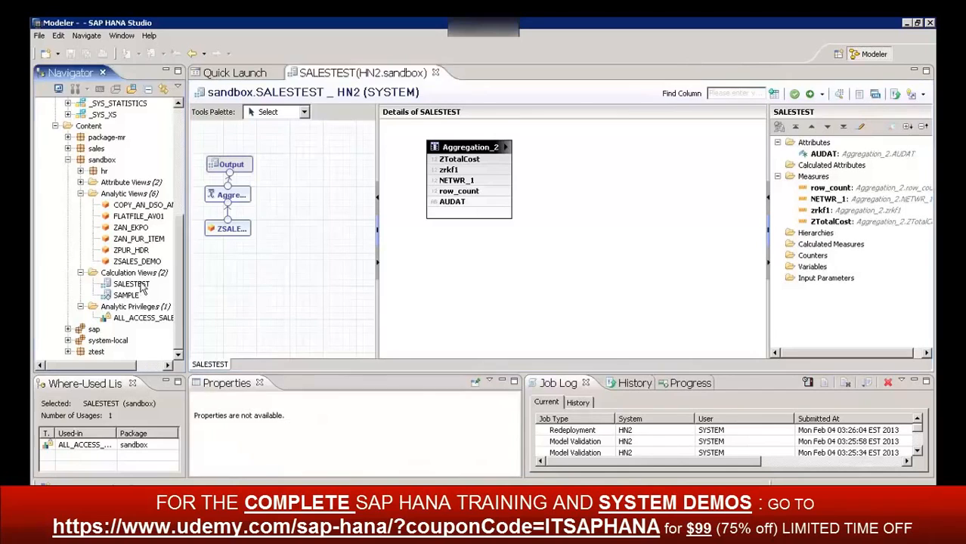
{"action": "double_click", "coordinate": [132, 285]}
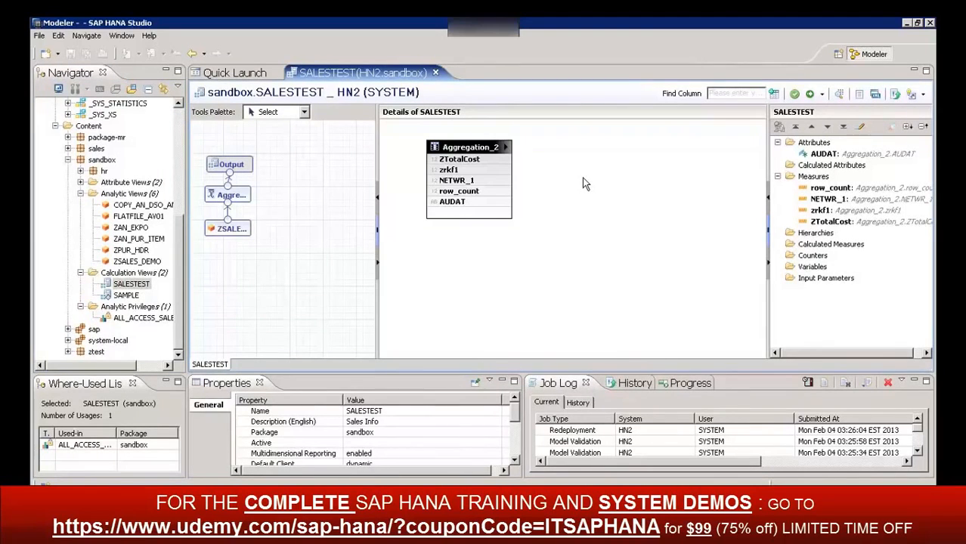
{"action": "left_click", "coordinate": [841, 97]}
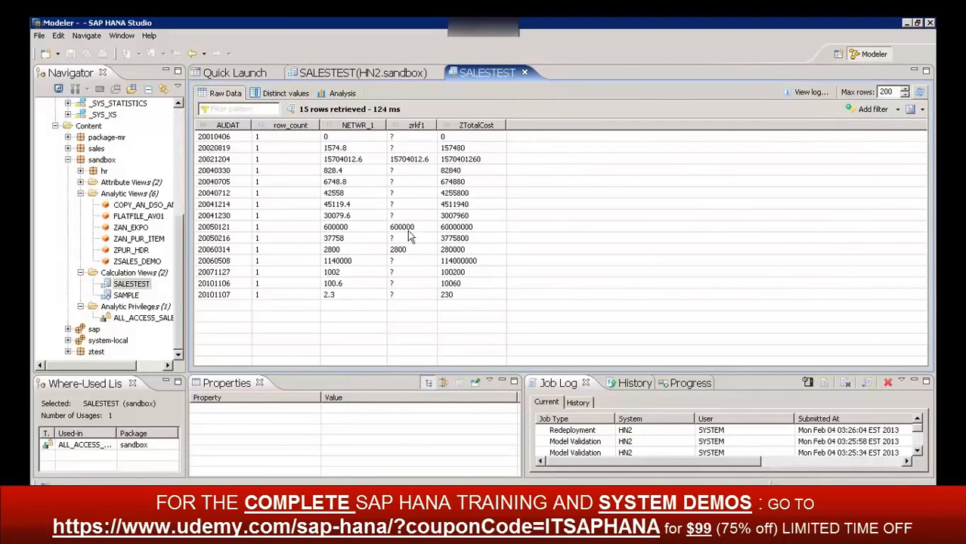
Examine the distinct values of AUDAT, NETWR_1, zrkf1 and ZTotalCost in the SALESTEST data preview
{"action": "left_click", "coordinate": [272, 93]}
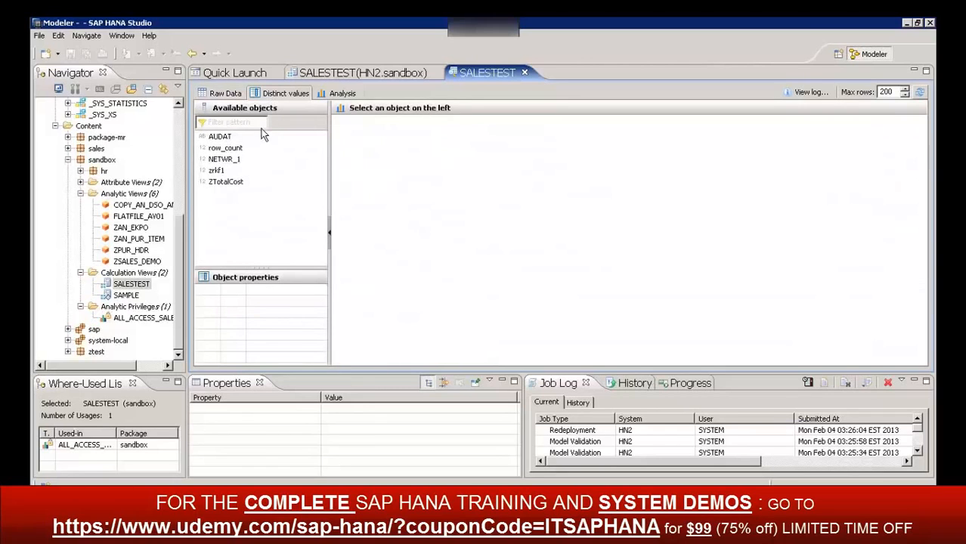
{"action": "left_click", "coordinate": [225, 137]}
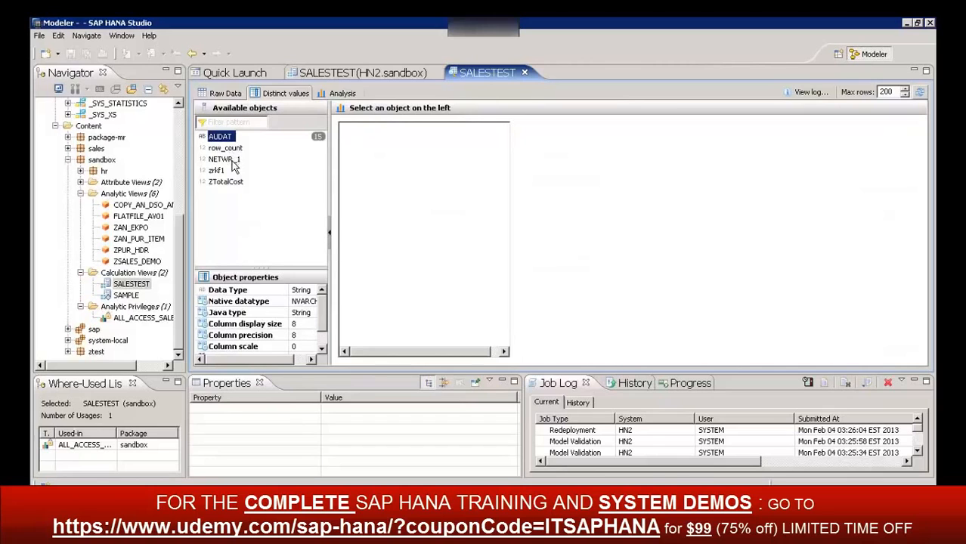
{"action": "left_click", "coordinate": [227, 160]}
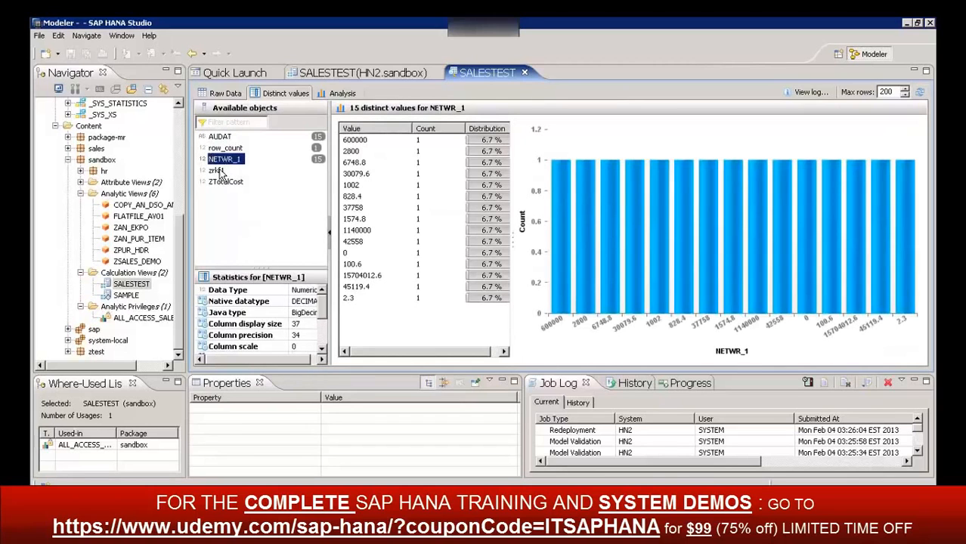
{"action": "left_click", "coordinate": [218, 172]}
{"action": "left_click", "coordinate": [225, 183]}
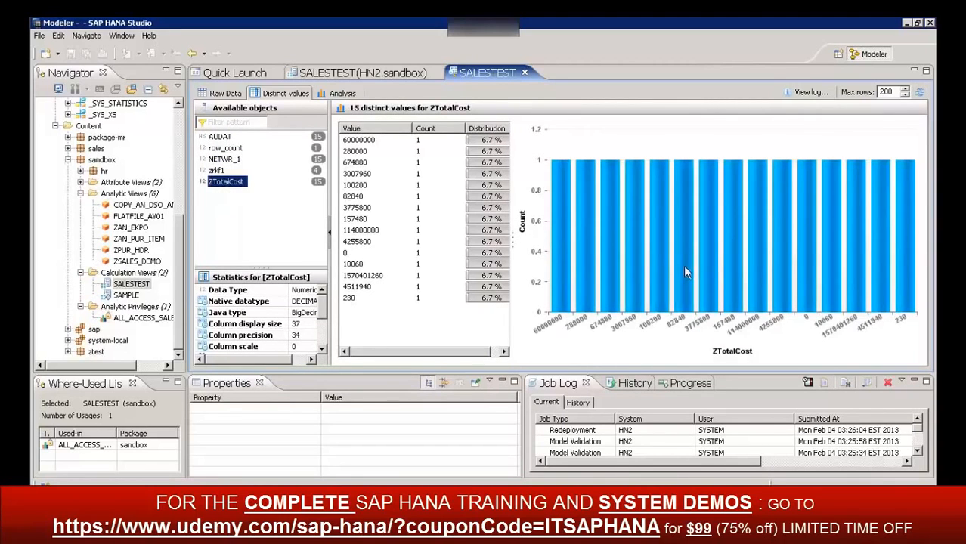
Build an analysis of the previewed data with AUDAT on the labels axis and NETWR_1 and ZTotalCost on the values axis
{"action": "left_click", "coordinate": [341, 93]}
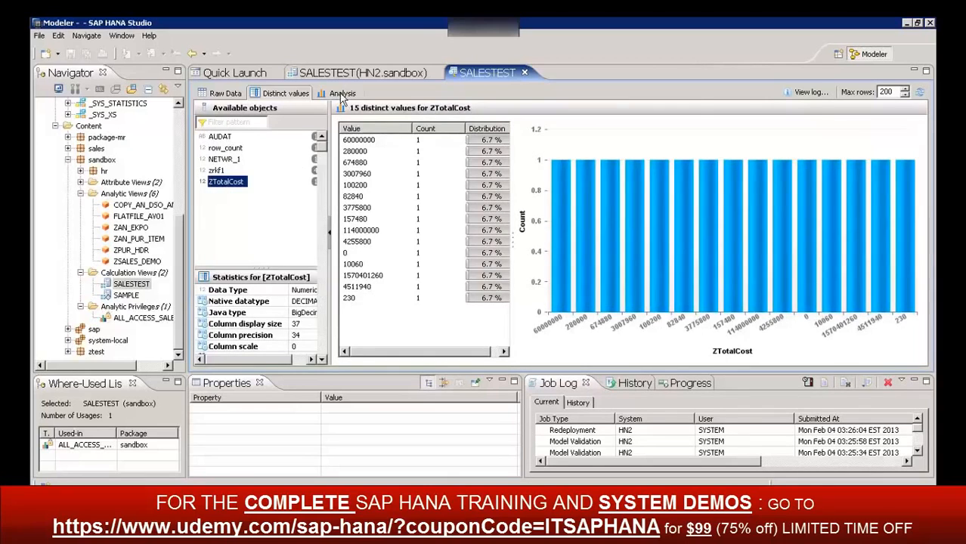
{"action": "left_click", "coordinate": [246, 148]}
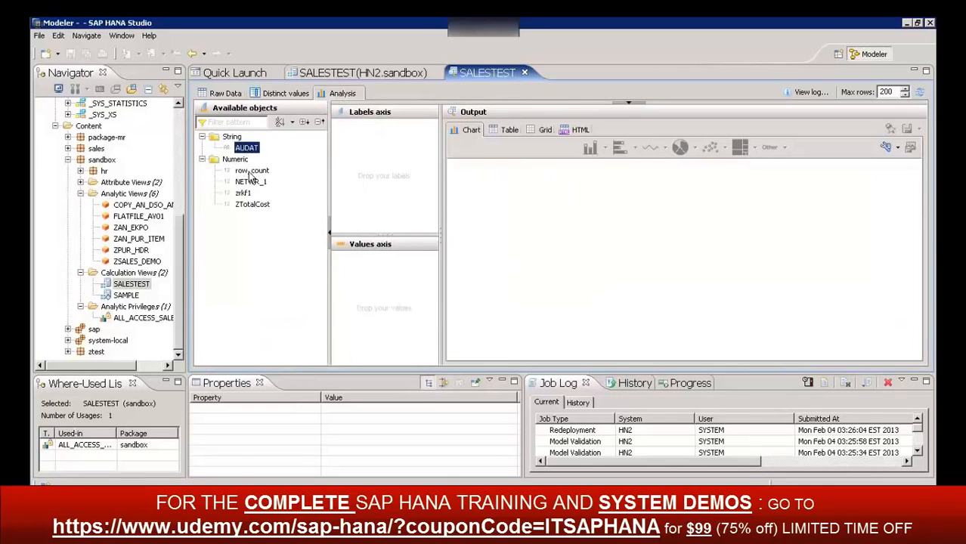
{"action": "left_click", "coordinate": [251, 172]}
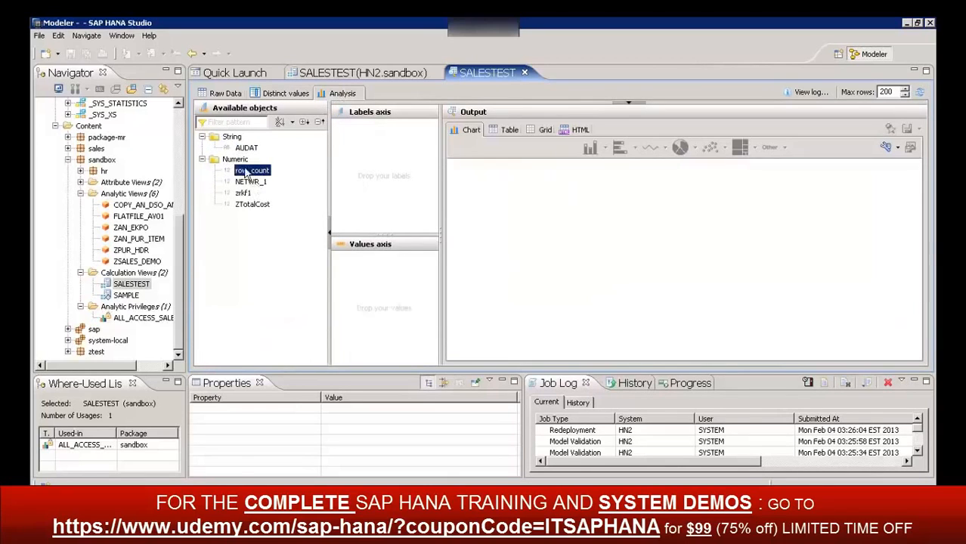
{"action": "left_click_drag", "start_coordinate": [247, 149], "coordinate": [387, 130]}
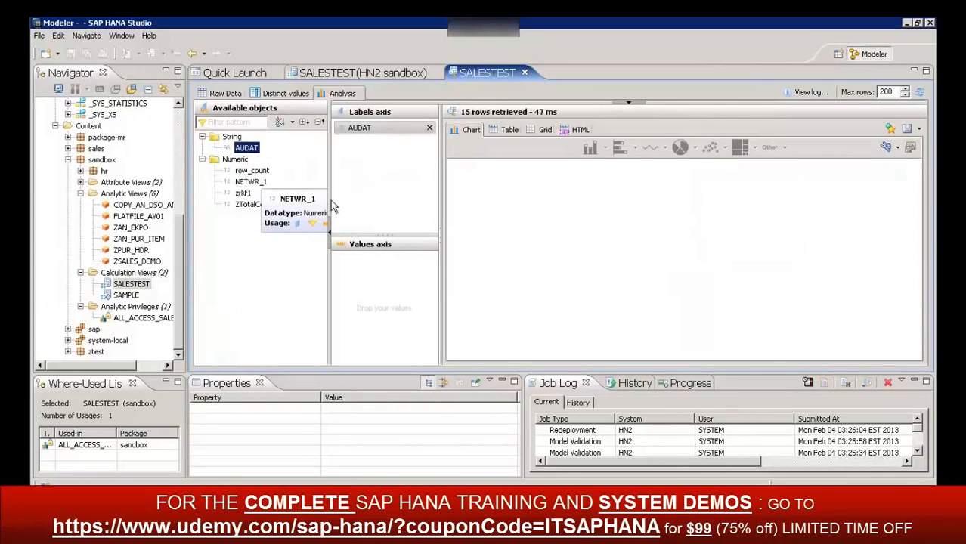
{"action": "left_click_drag", "start_coordinate": [249, 182], "coordinate": [379, 272]}
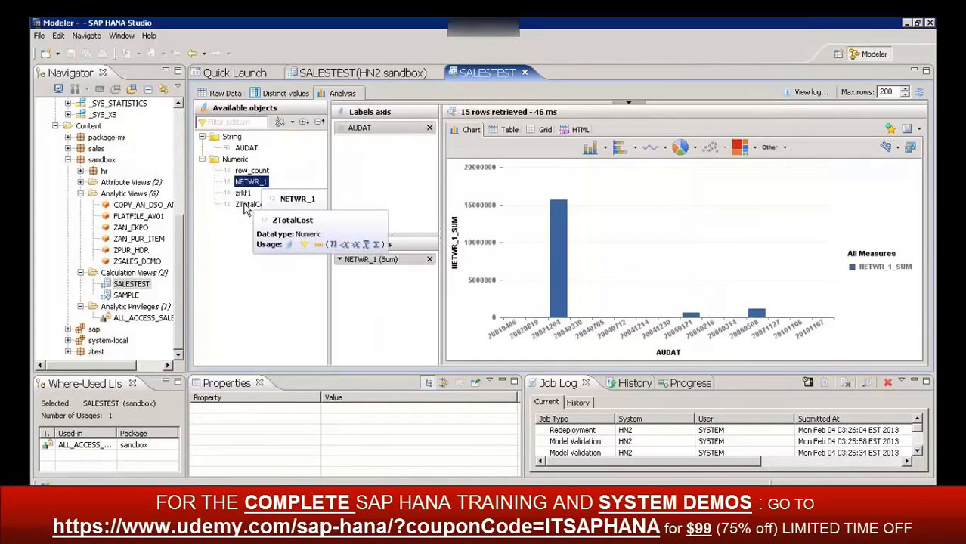
{"action": "left_click_drag", "start_coordinate": [246, 204], "coordinate": [380, 305]}
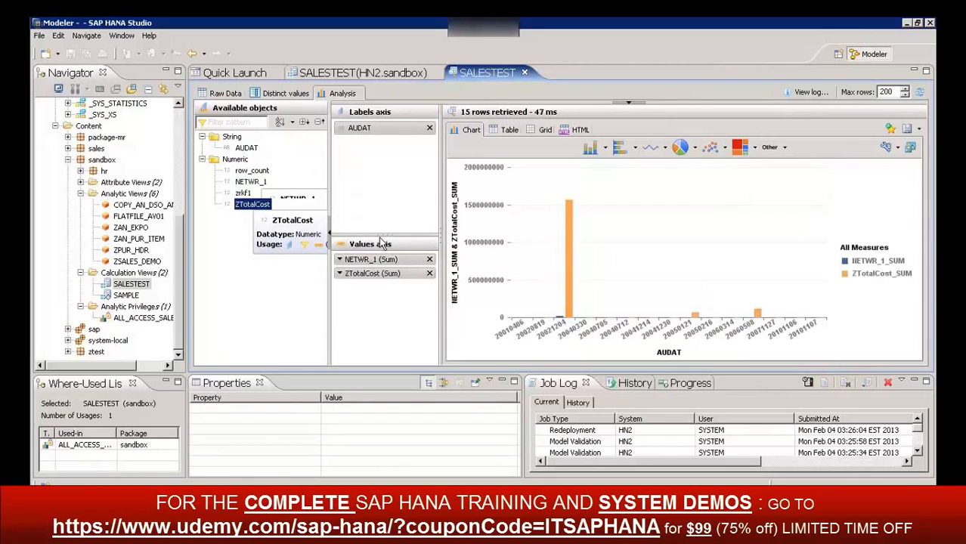
Compare the analysis as a pie chart, a horizontal bar chart, a vertical bar chart and a treemap
{"action": "left_click", "coordinate": [681, 148]}
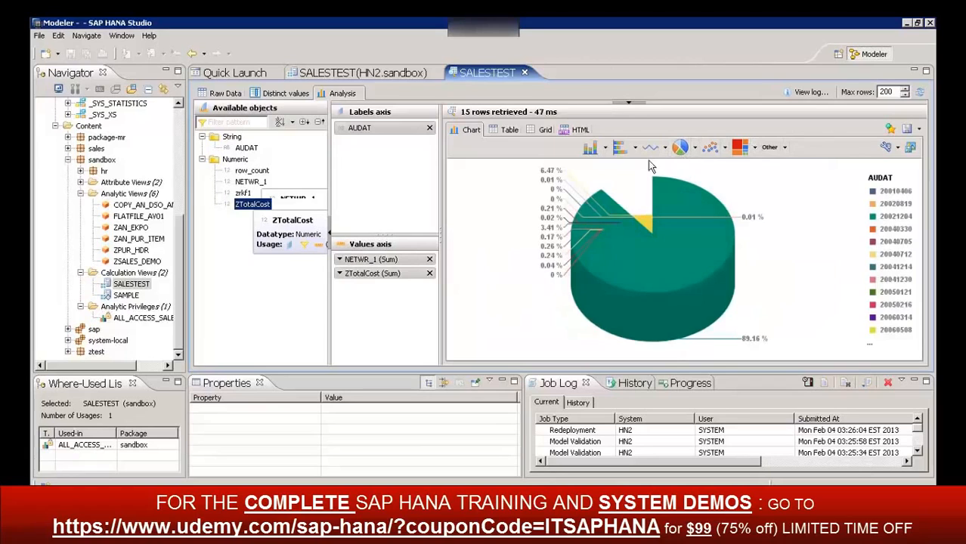
{"action": "left_click", "coordinate": [619, 149]}
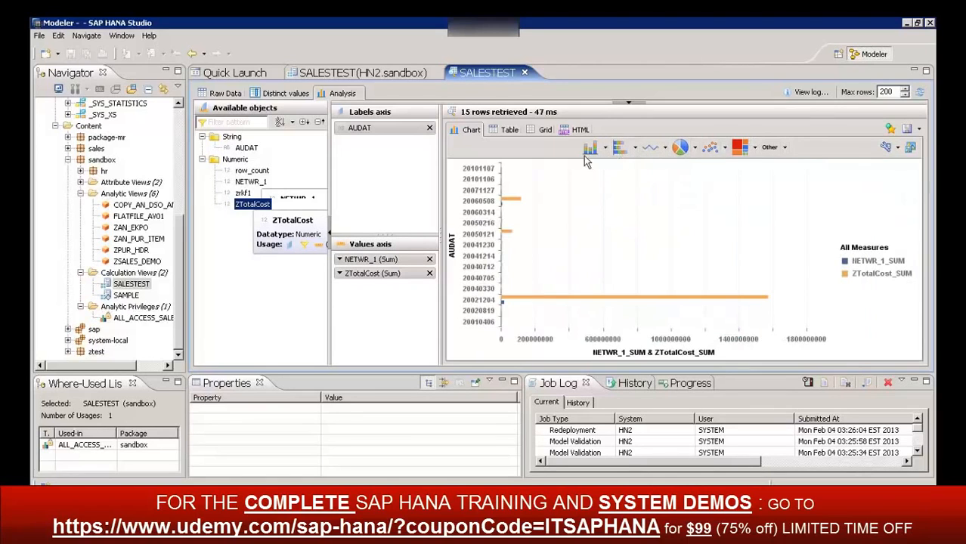
{"action": "left_click", "coordinate": [589, 150]}
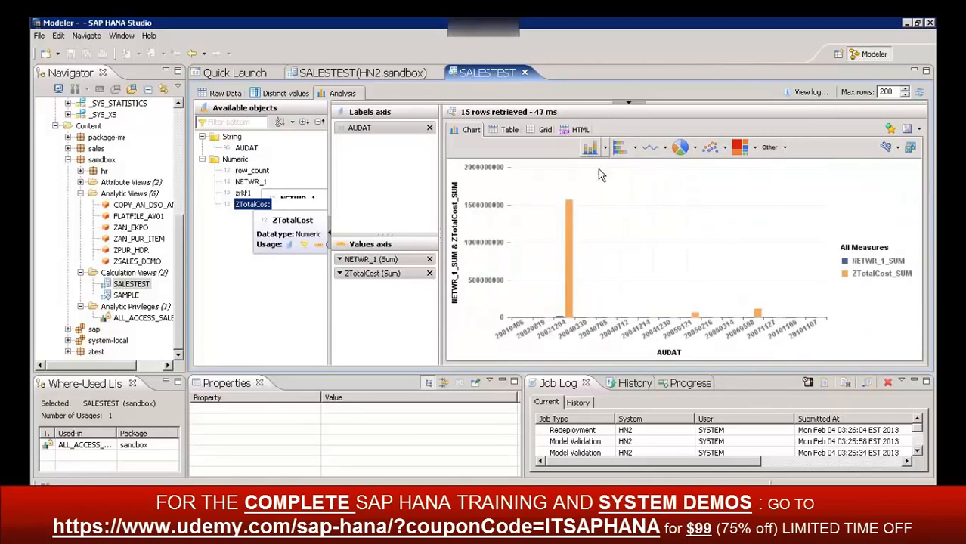
{"action": "left_click", "coordinate": [740, 147]}
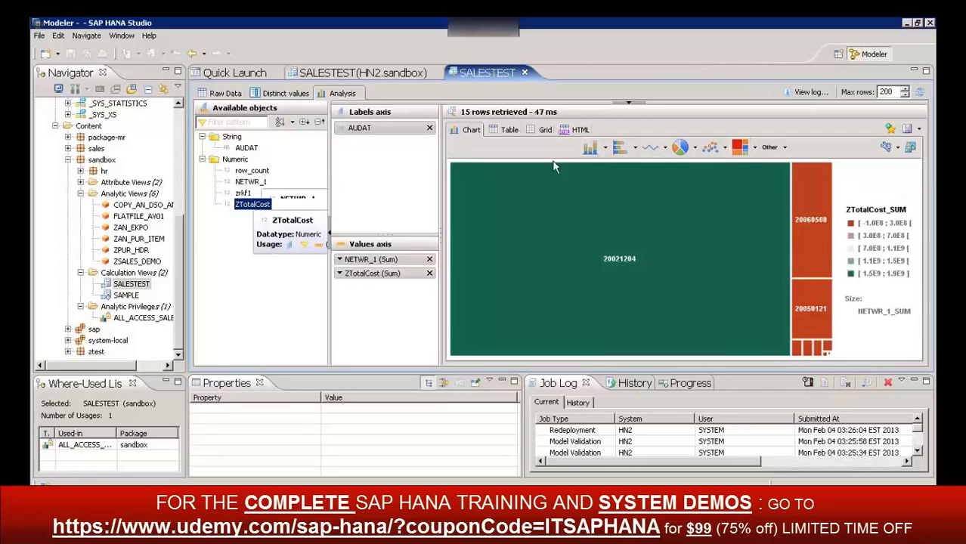
View the analysis results as a grid and as HTML, then display them as a line chart
{"action": "left_click", "coordinate": [542, 133]}
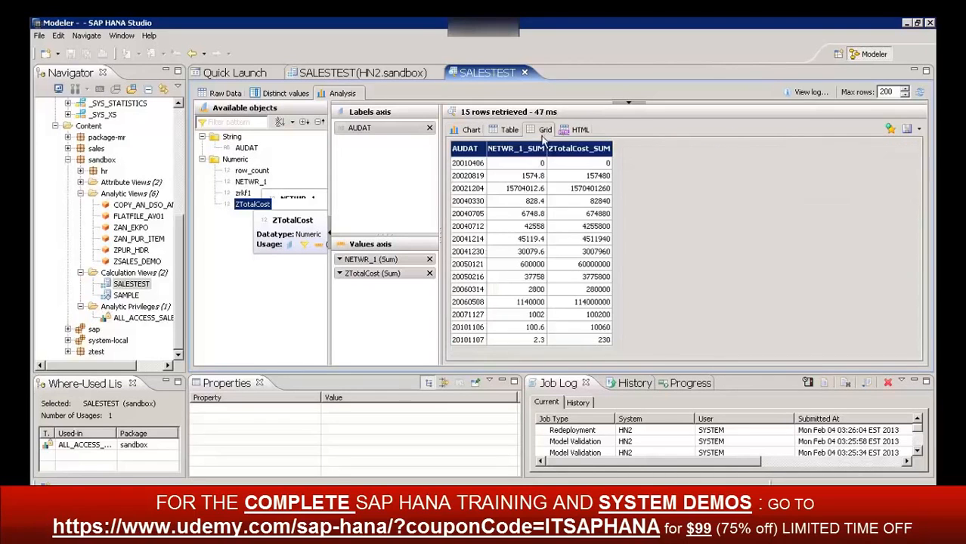
{"action": "left_click", "coordinate": [583, 132]}
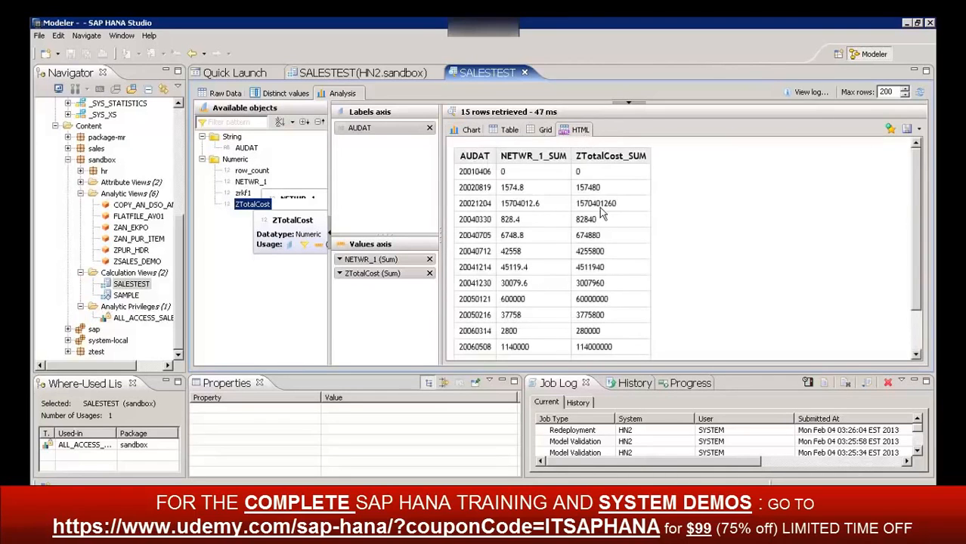
{"action": "left_click", "coordinate": [468, 133]}
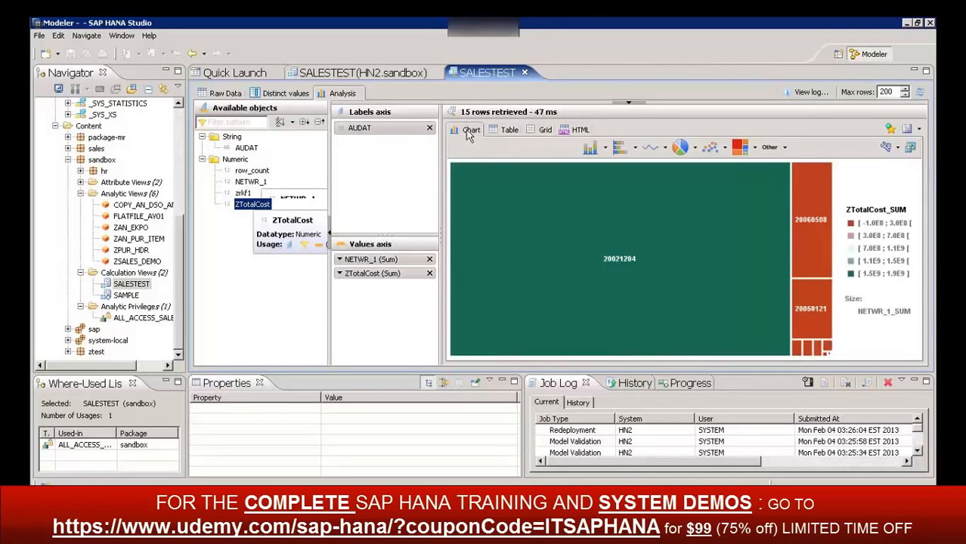
{"action": "left_click", "coordinate": [650, 147]}
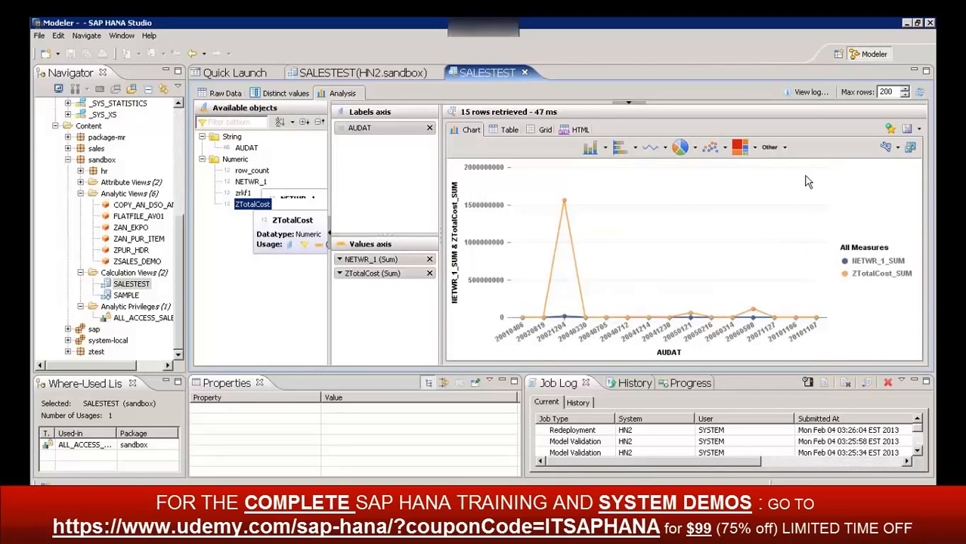
Open the ALL_ACCESS_SALES analytic privilege in the sandbox package and review its reference models
{"action": "left_click", "coordinate": [79, 272]}
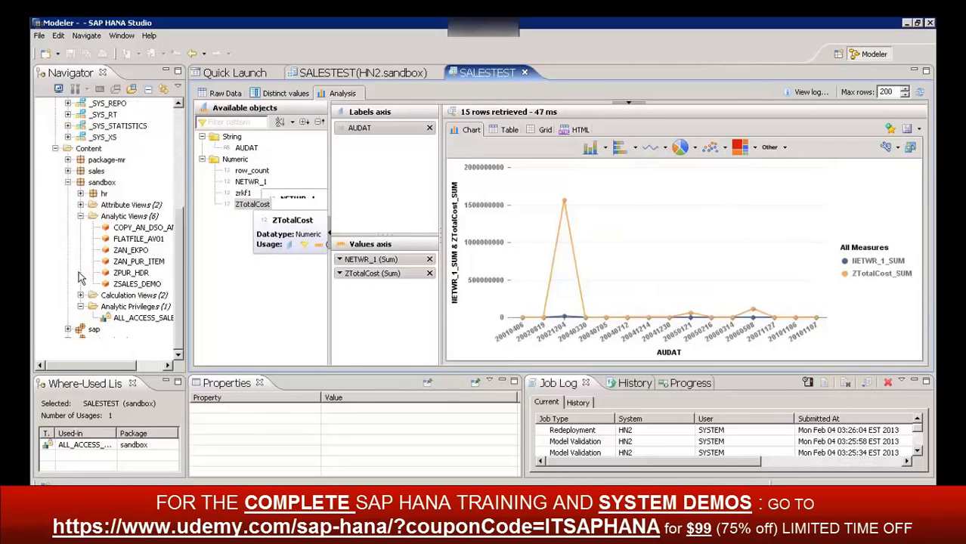
{"action": "left_click", "coordinate": [80, 217]}
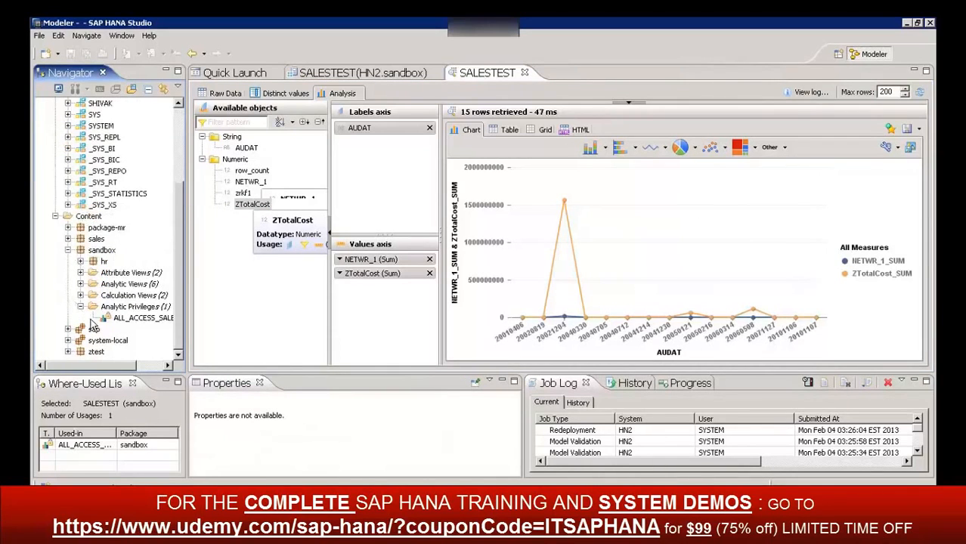
{"action": "left_click", "coordinate": [130, 319]}
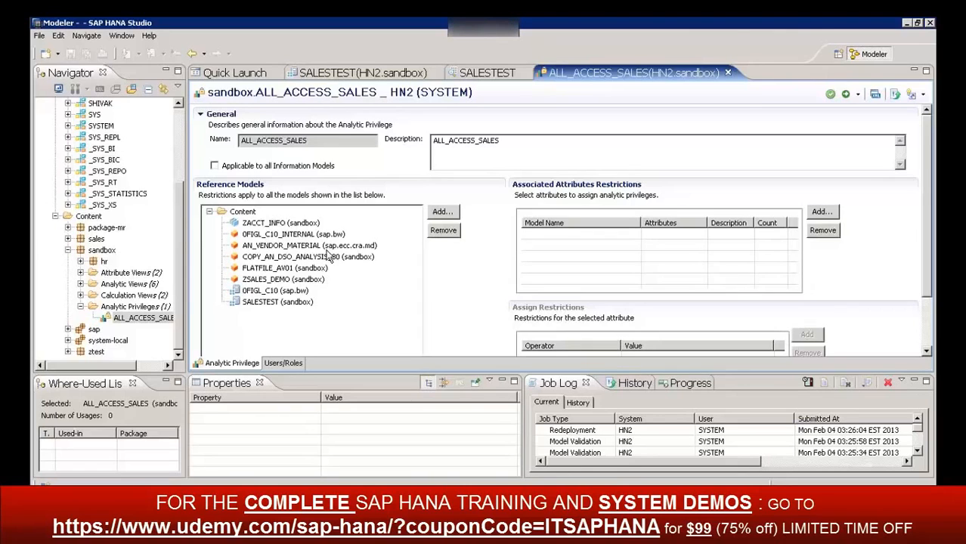
{"action": "left_click", "coordinate": [263, 236]}
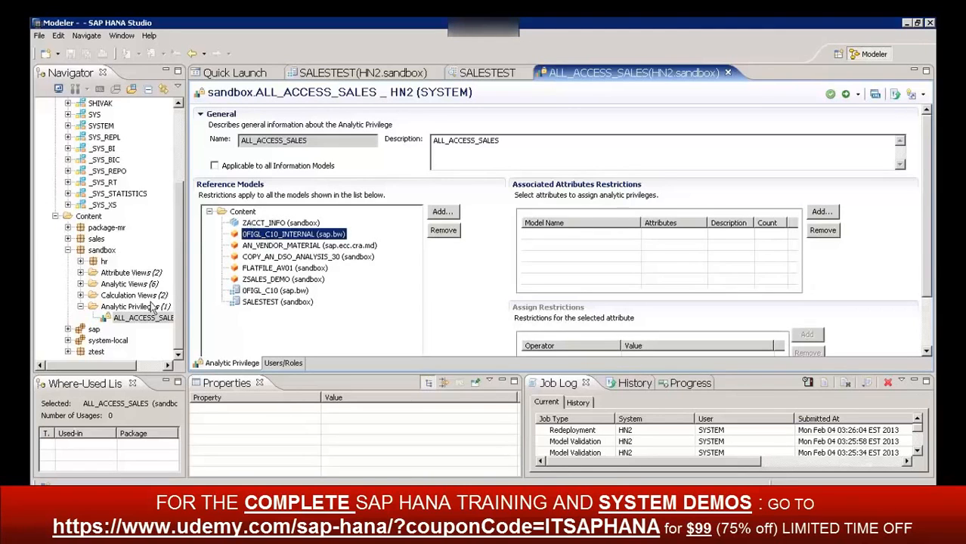
Start a new analytic privilege in the sandbox package with SAMPLE1 as both name and description
{"action": "left_click", "coordinate": [140, 310]}
{"action": "right_click", "coordinate": [141, 310]}
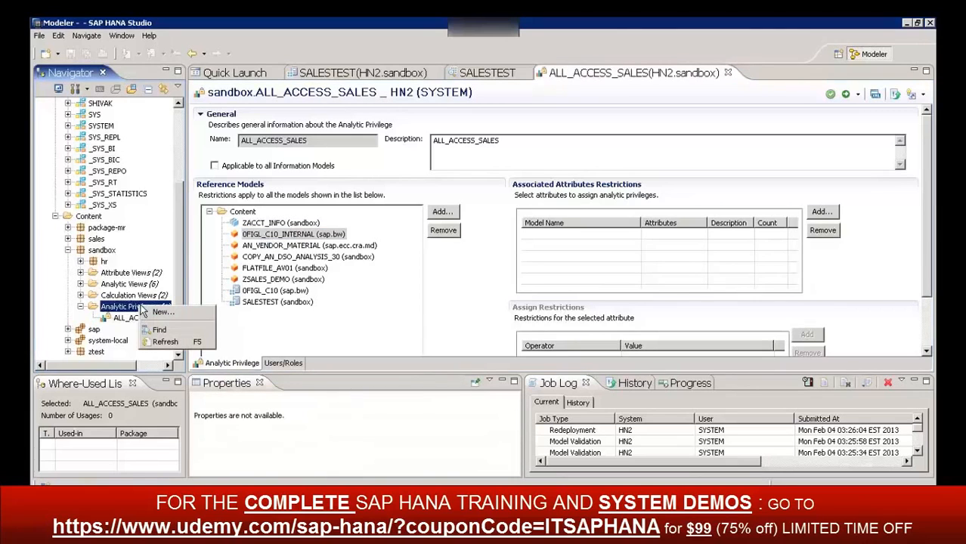
{"action": "left_click", "coordinate": [163, 314]}
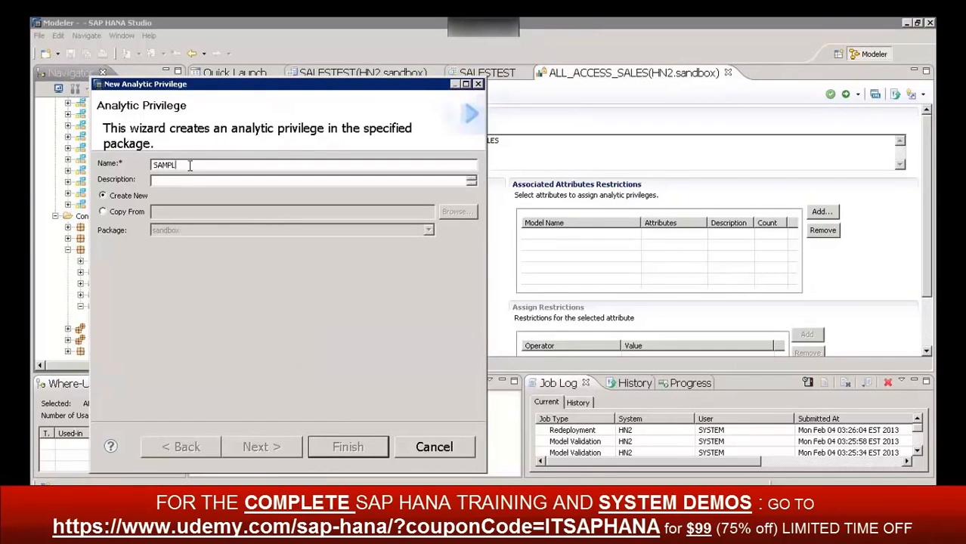
{"action": "left_click", "coordinate": [184, 181]}
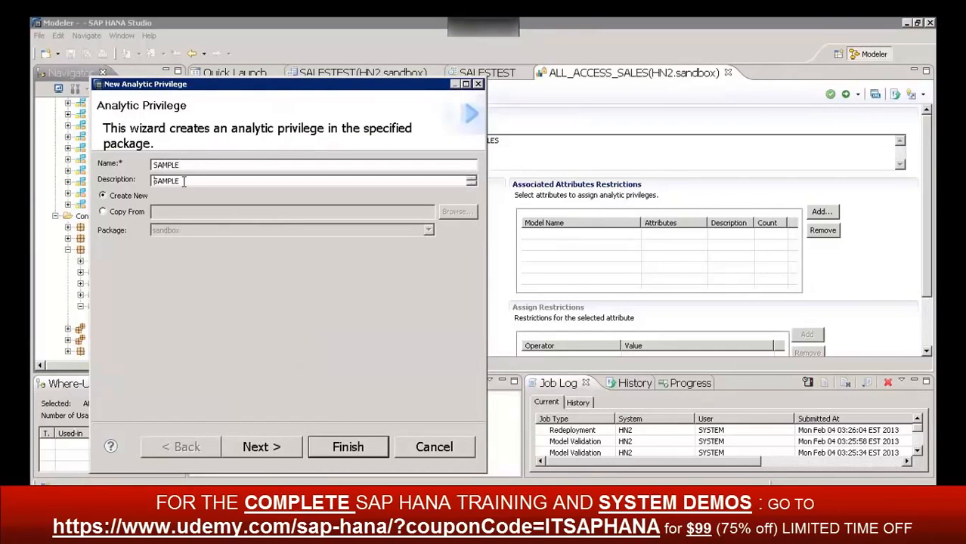
{"action": "left_click", "coordinate": [261, 447]}
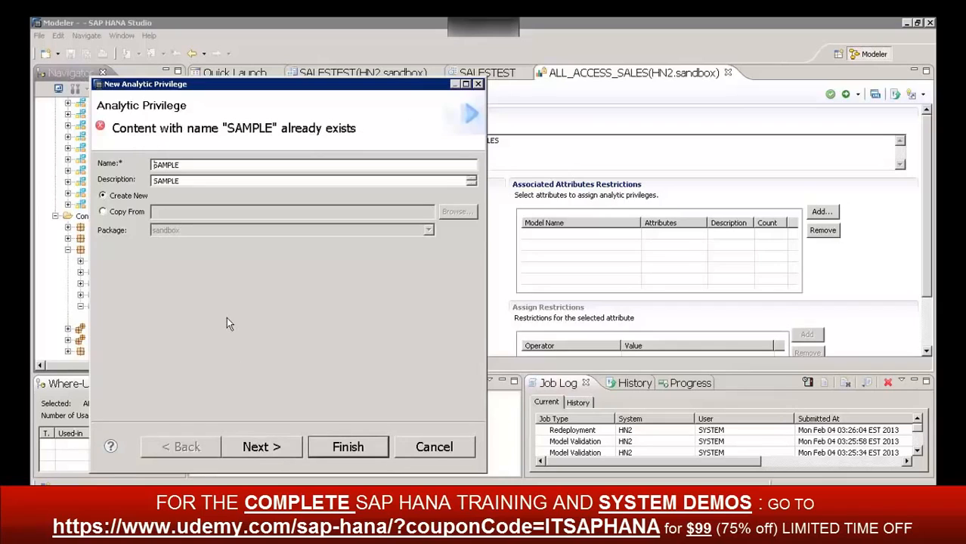
{"action": "left_click", "coordinate": [187, 165]}
{"action": "type", "text": "1"}
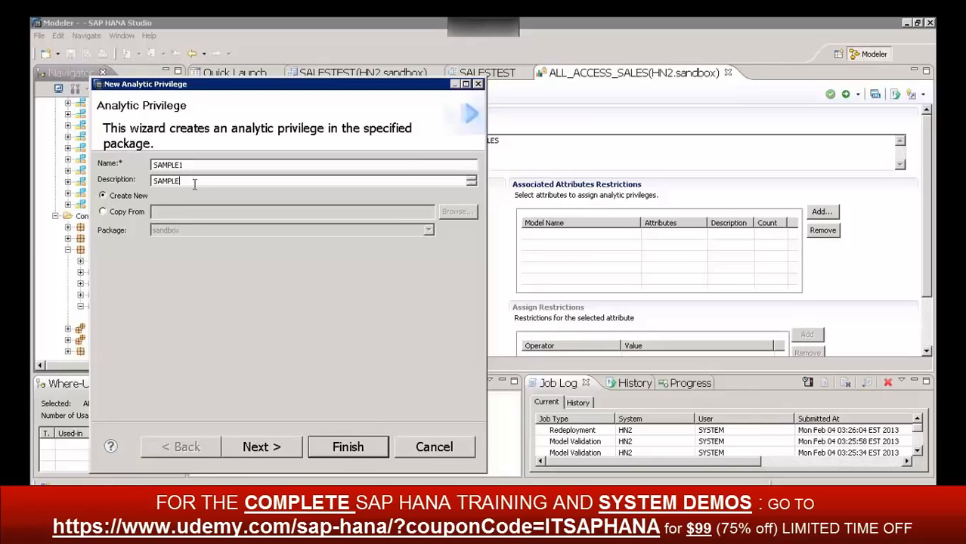
{"action": "type", "text": "1"}
{"action": "left_click", "coordinate": [265, 448]}
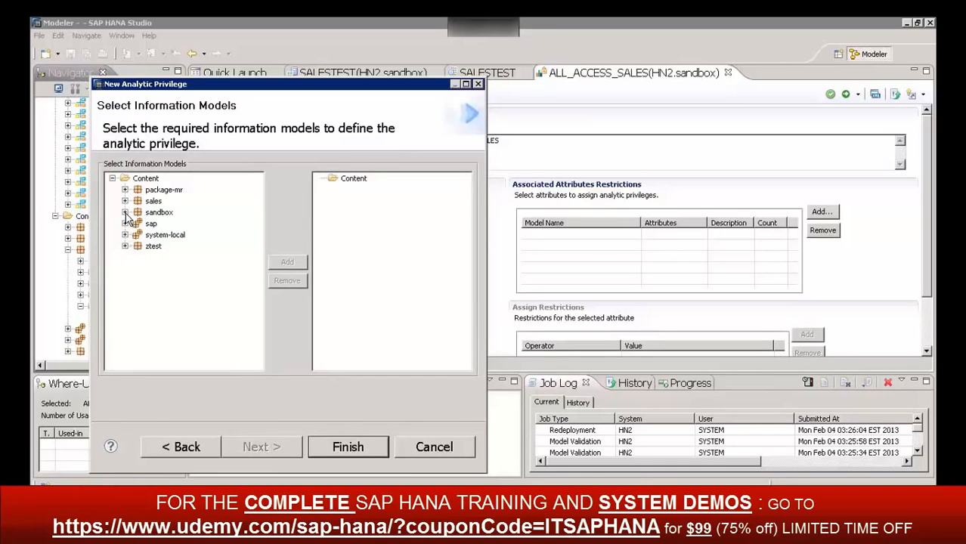
Add the sandbox calculation view SALESTEST to the privilege's information models and finish creating it
{"action": "left_click", "coordinate": [126, 213]}
{"action": "left_click", "coordinate": [138, 257]}
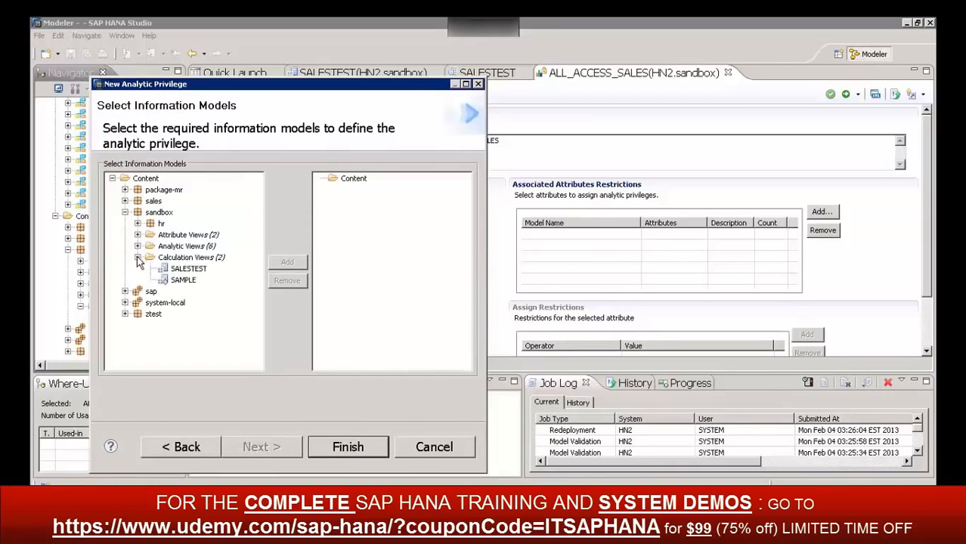
{"action": "left_click", "coordinate": [187, 269]}
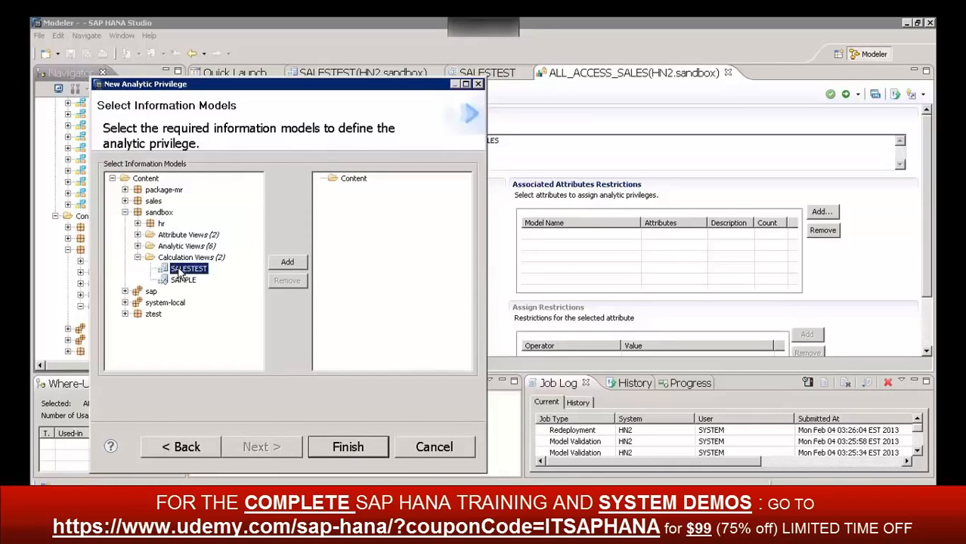
{"action": "left_click", "coordinate": [291, 261]}
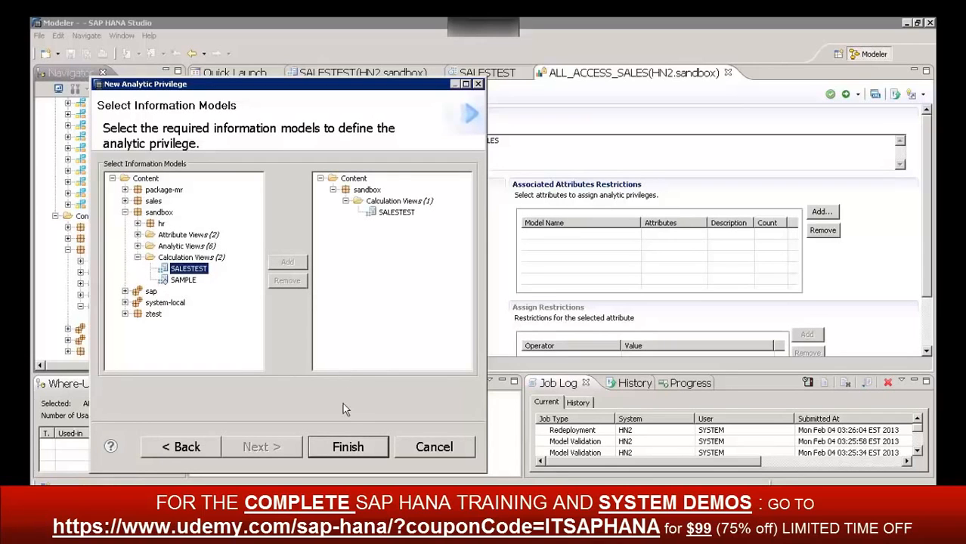
{"action": "left_click", "coordinate": [348, 448]}
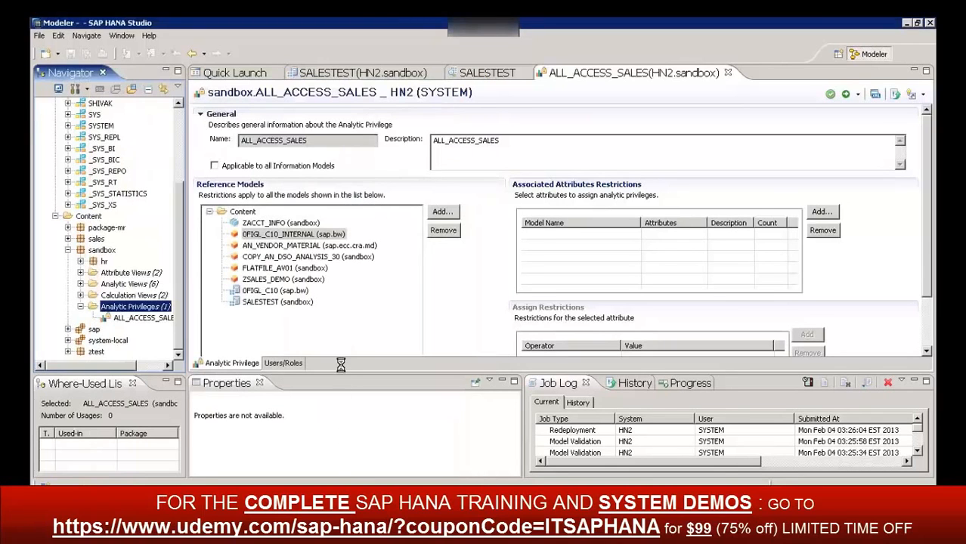
View the packages from which more reference models can be added to SAMPLE1, without adding any
{"action": "left_click", "coordinate": [268, 224]}
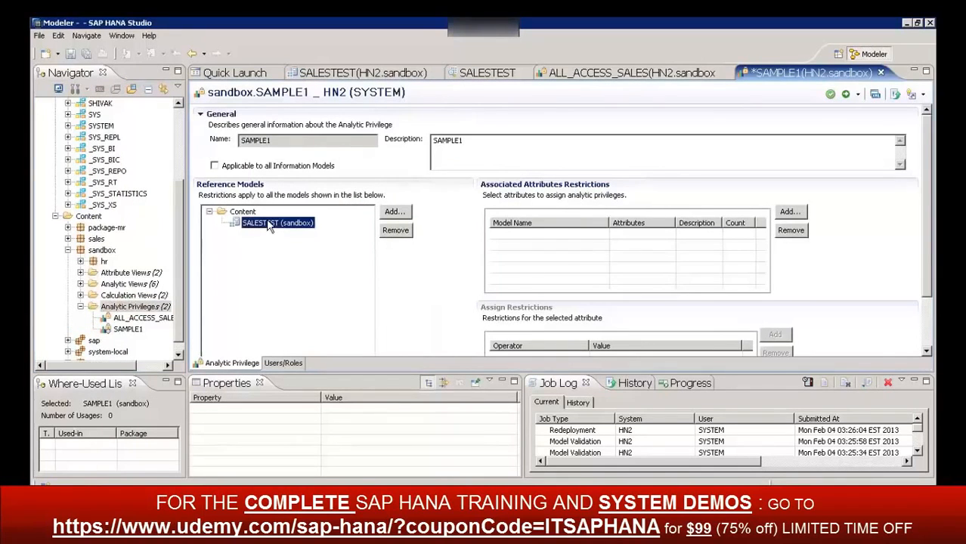
{"action": "left_click", "coordinate": [393, 212]}
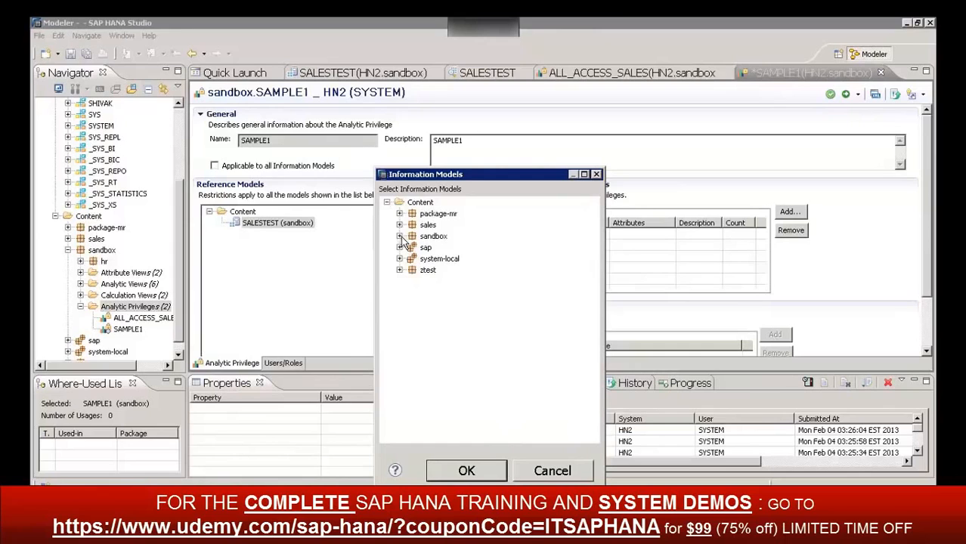
{"action": "left_click", "coordinate": [552, 471]}
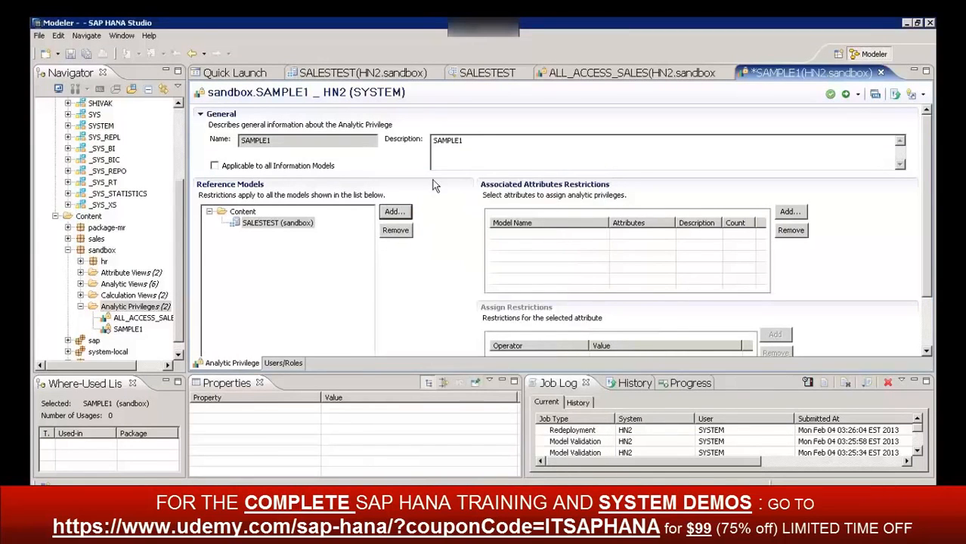
Add SALESTEST's AUDAT attribute to the associated attributes restrictions of SAMPLE1
{"action": "left_click", "coordinate": [252, 225]}
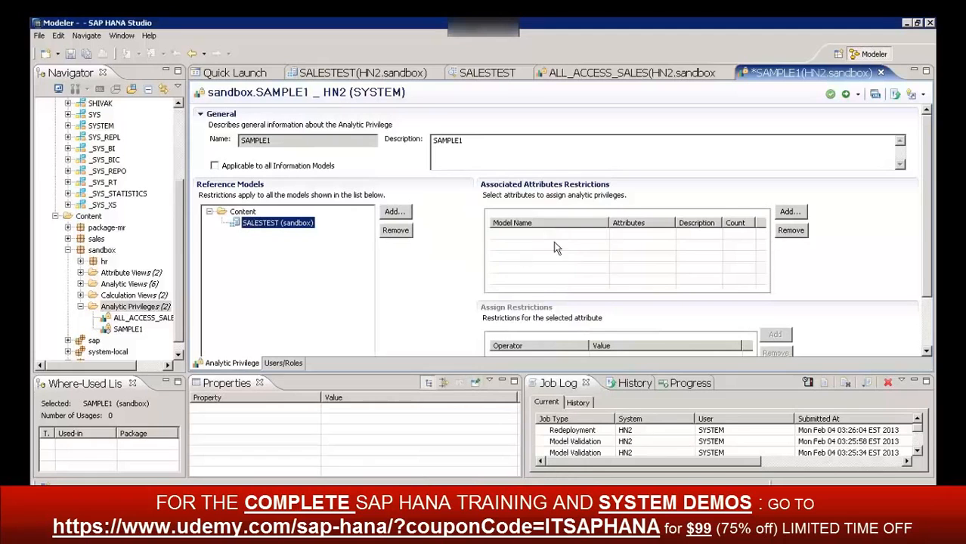
{"action": "left_click", "coordinate": [788, 212]}
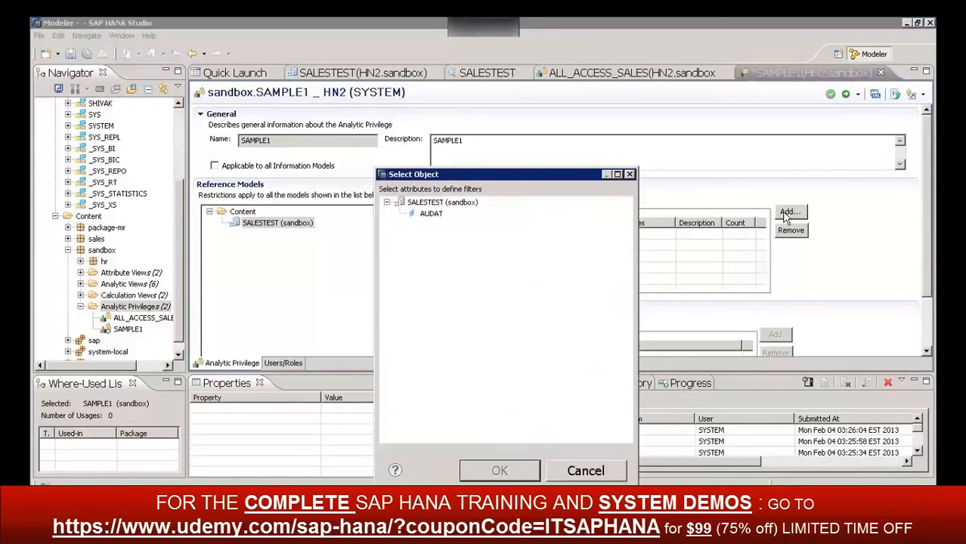
{"action": "left_click", "coordinate": [431, 216]}
{"action": "left_click", "coordinate": [484, 475]}
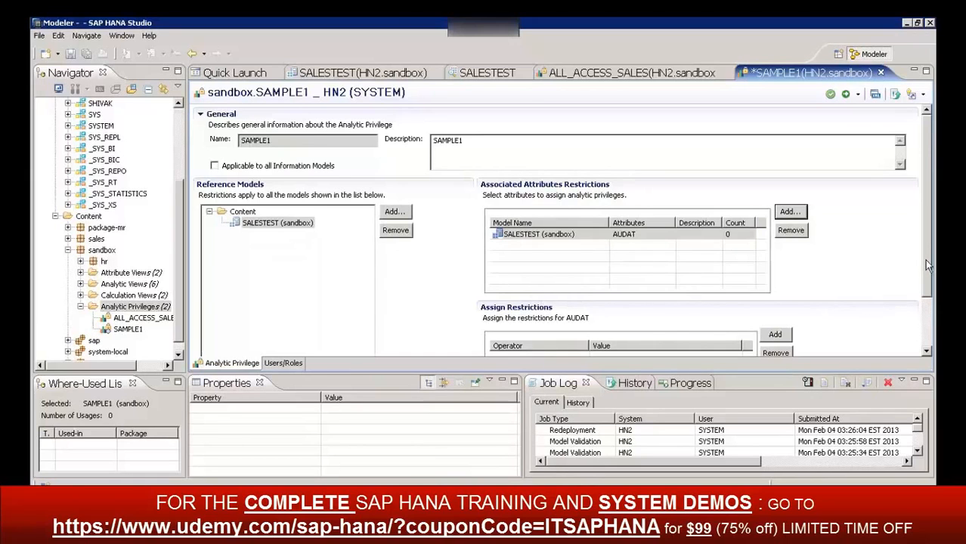
Add an Equal restriction for AUDAT and check its value help, leaving the value empty
{"action": "scroll", "coordinate": [924, 259], "scroll_direction": "down", "scroll_amount": 3}
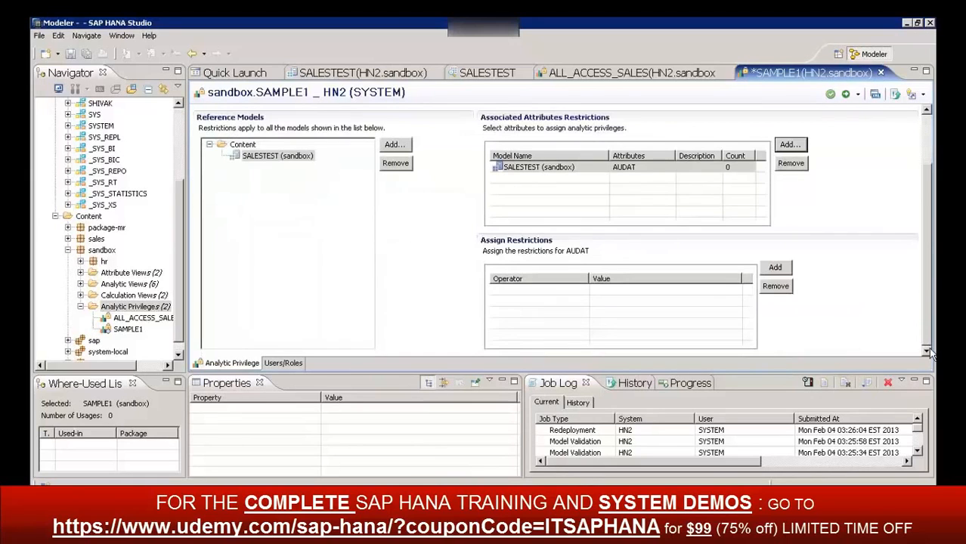
{"action": "left_click", "coordinate": [776, 269]}
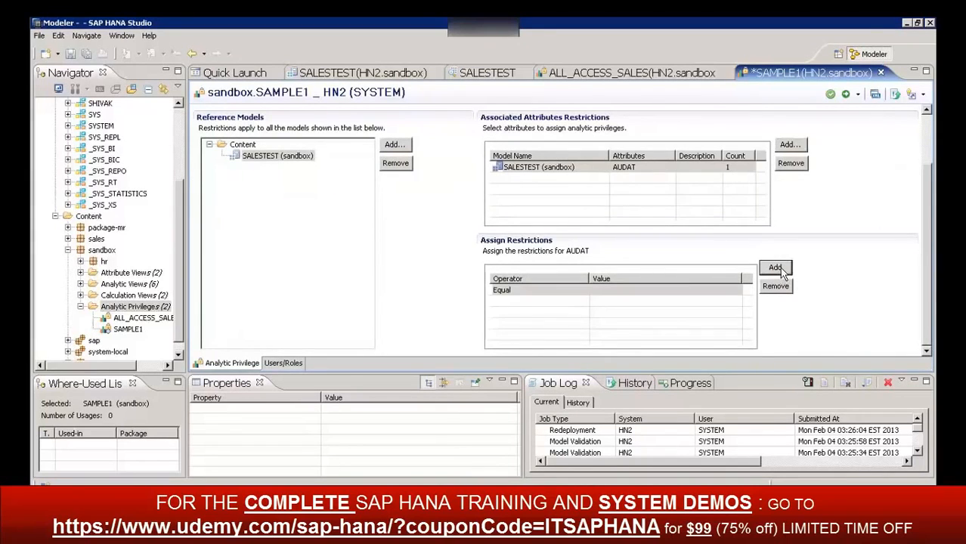
{"action": "left_click", "coordinate": [611, 292]}
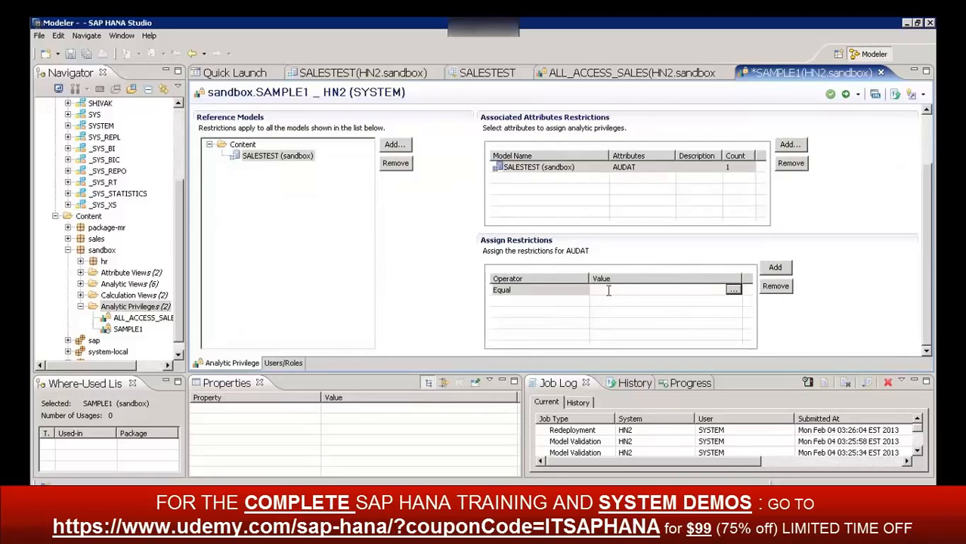
{"action": "left_click", "coordinate": [733, 290]}
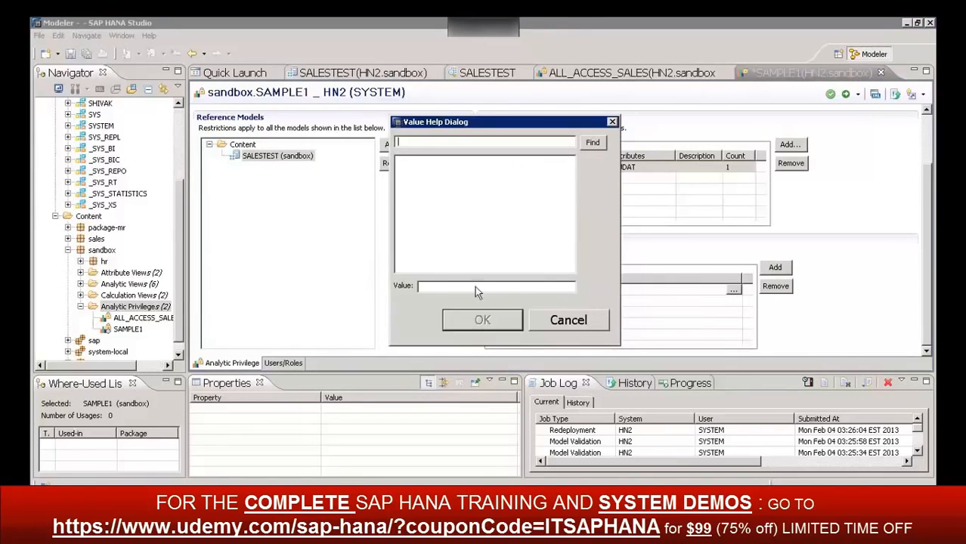
{"action": "left_click", "coordinate": [568, 320]}
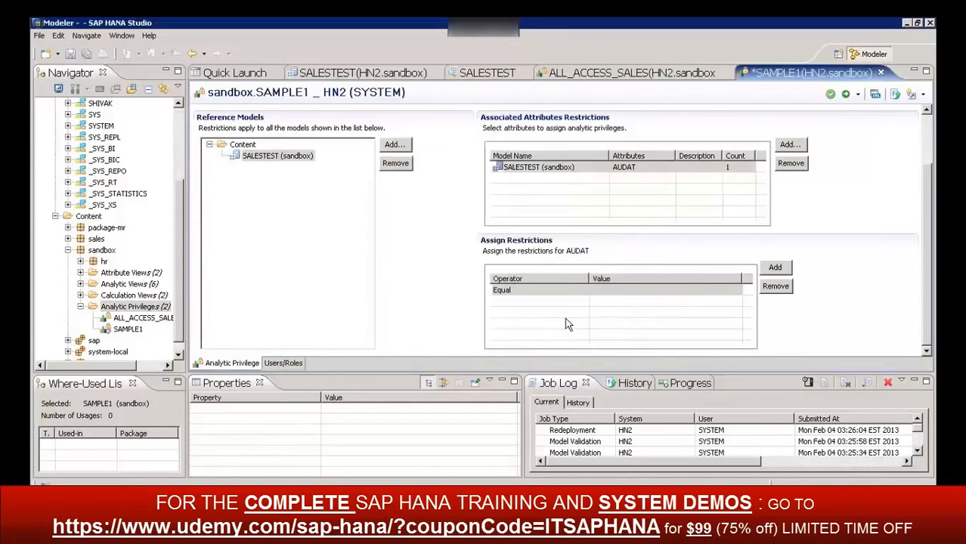
Look through the operators available for the AUDAT restriction, keeping Equal
{"action": "left_click", "coordinate": [507, 292]}
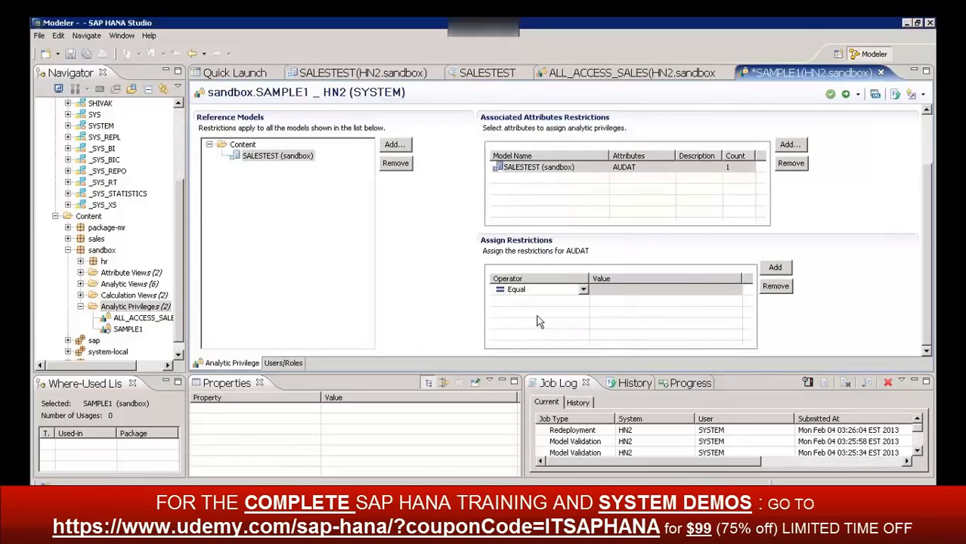
{"action": "left_click", "coordinate": [582, 291]}
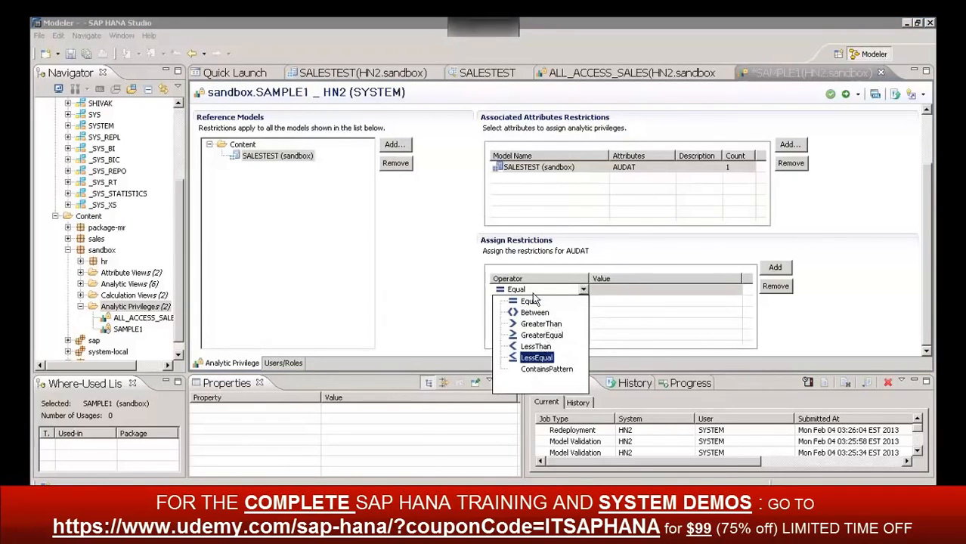
{"action": "left_click", "coordinate": [574, 242]}
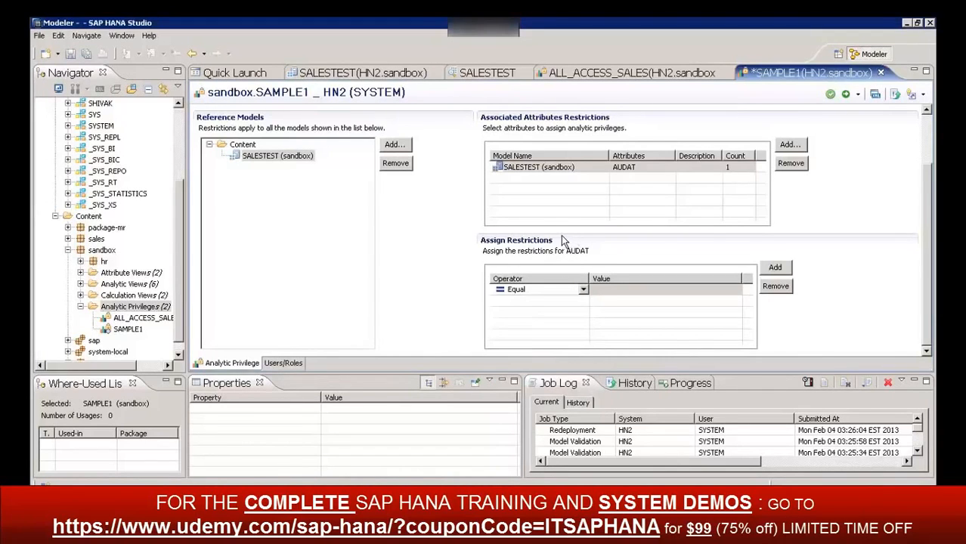
{"action": "left_click", "coordinate": [928, 137]}
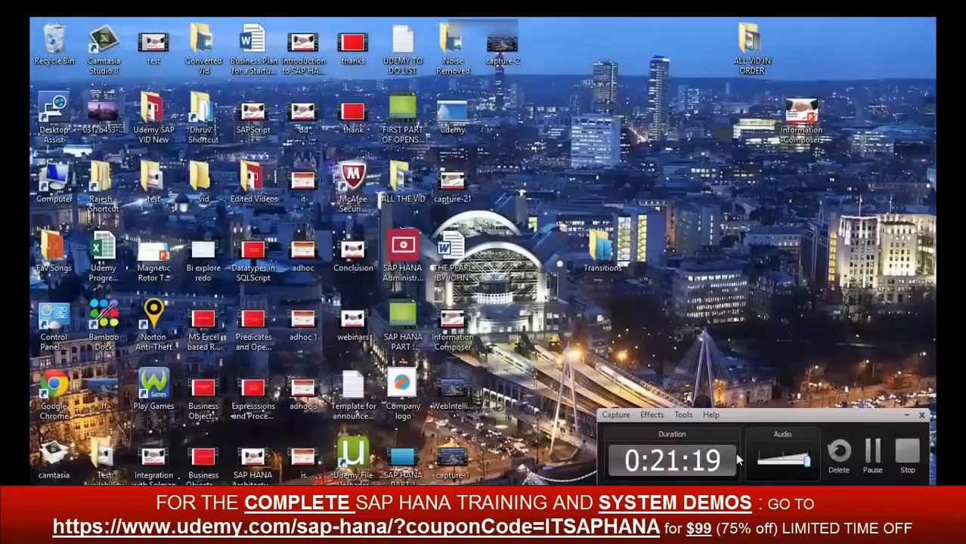
{"action": "left_click", "coordinate": [911, 457]}
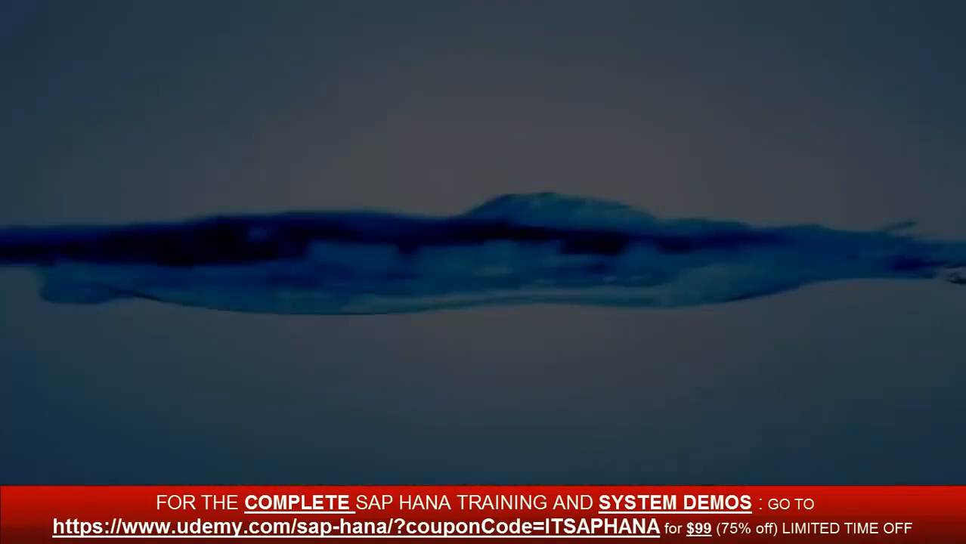
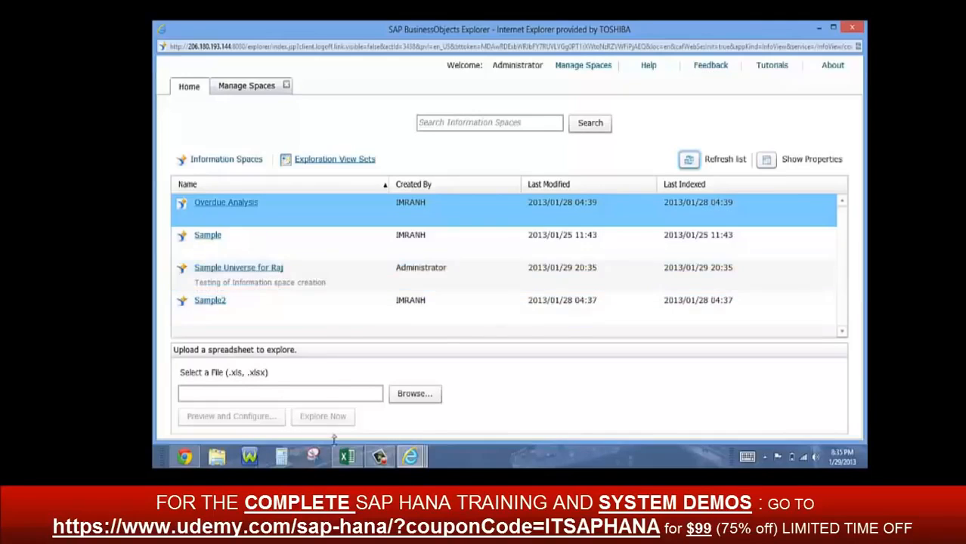
{"action": "mouse_move", "coordinate": [379, 457]}
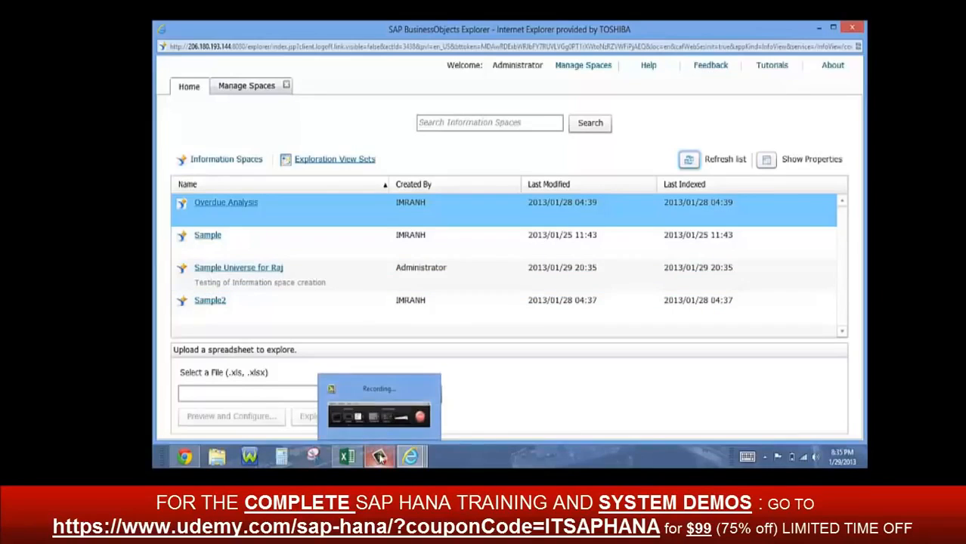
{"action": "left_click", "coordinate": [379, 456]}
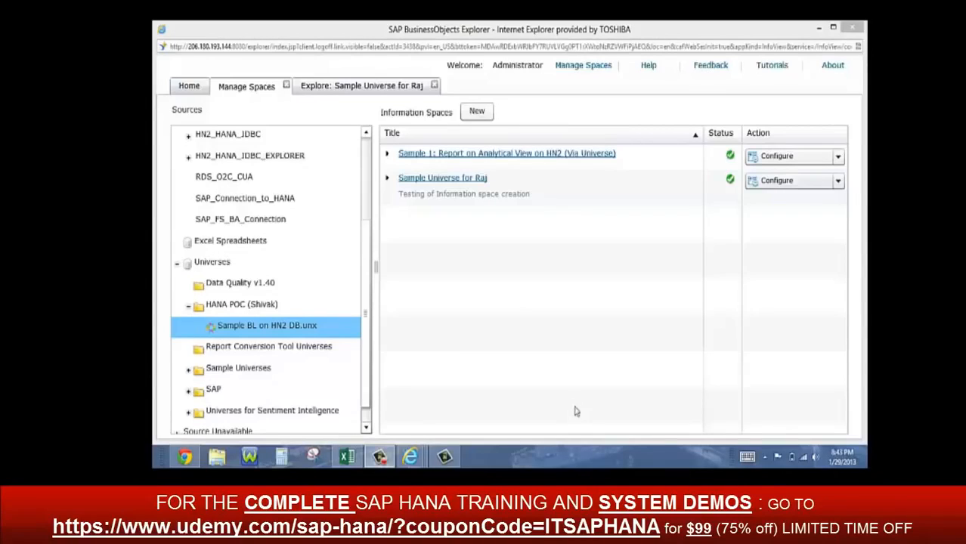
Review the measures and facets configured for the Sample Universe information space and close its settings
{"action": "left_click", "coordinate": [423, 181]}
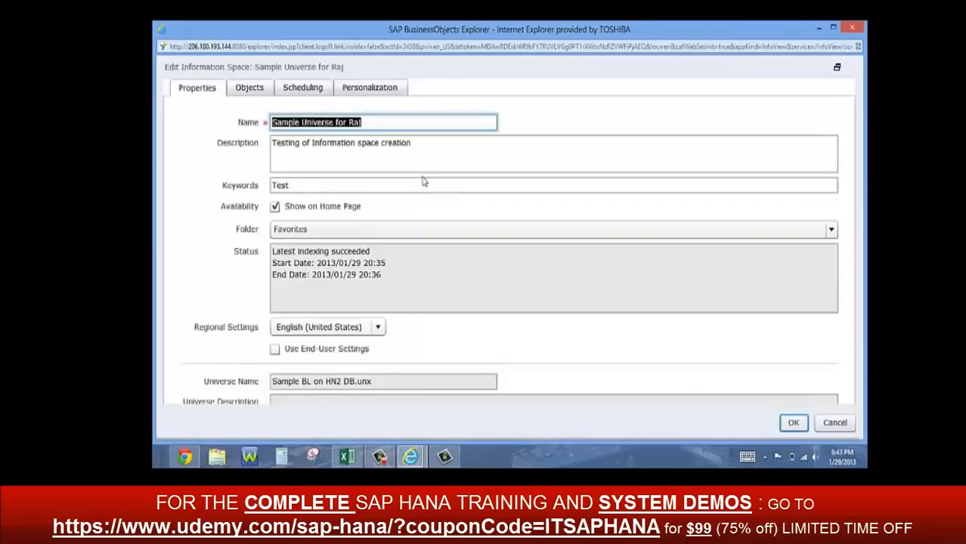
{"action": "left_click", "coordinate": [253, 91]}
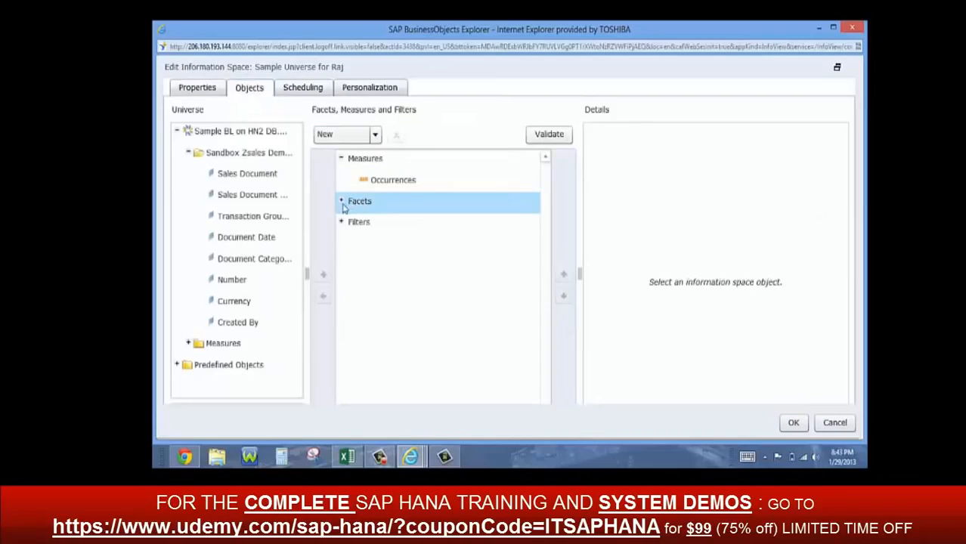
{"action": "left_click", "coordinate": [343, 202]}
{"action": "left_click", "coordinate": [382, 182]}
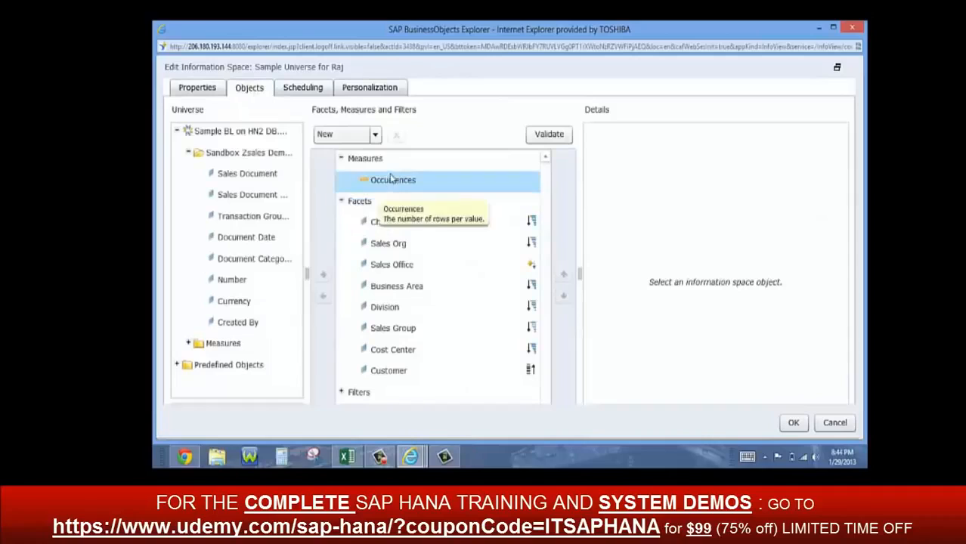
{"action": "left_click", "coordinate": [392, 227]}
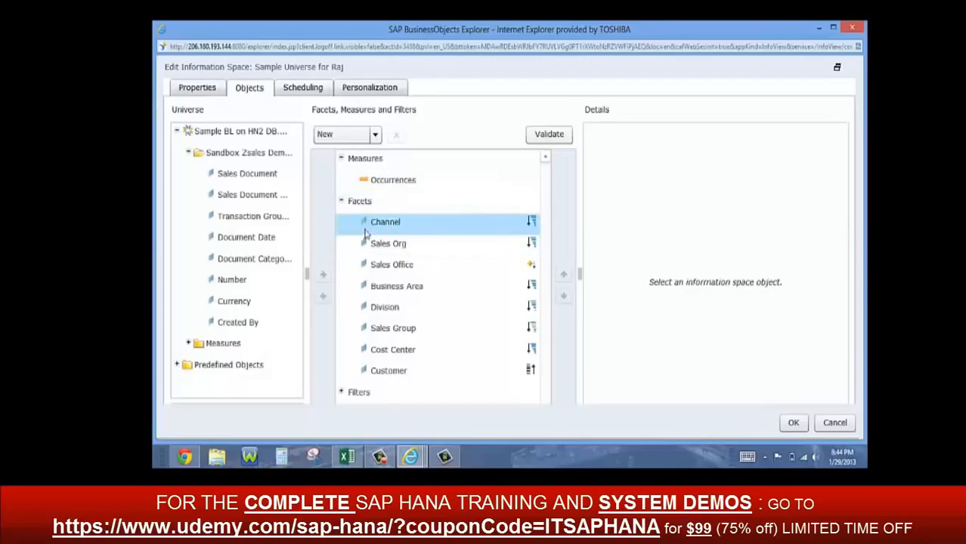
{"action": "left_click", "coordinate": [400, 250]}
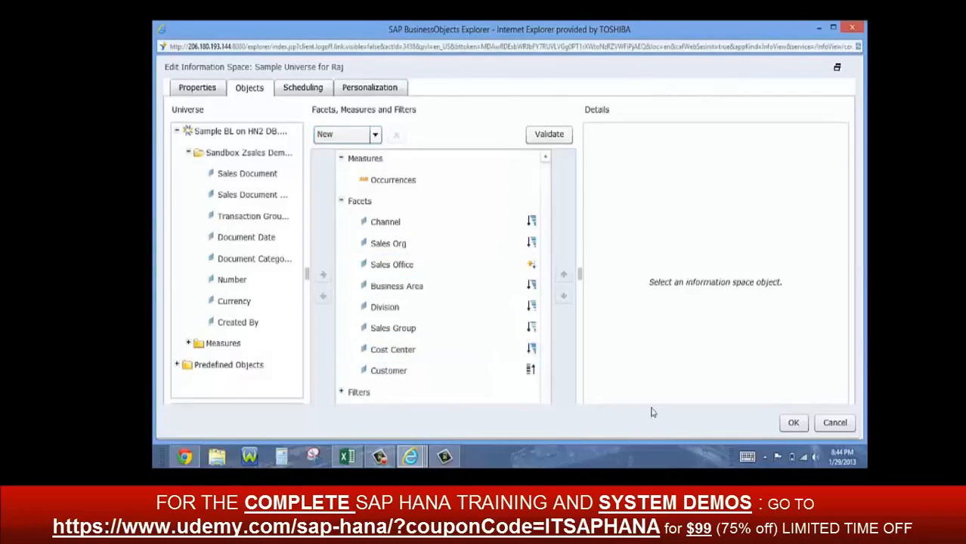
{"action": "left_click", "coordinate": [793, 422]}
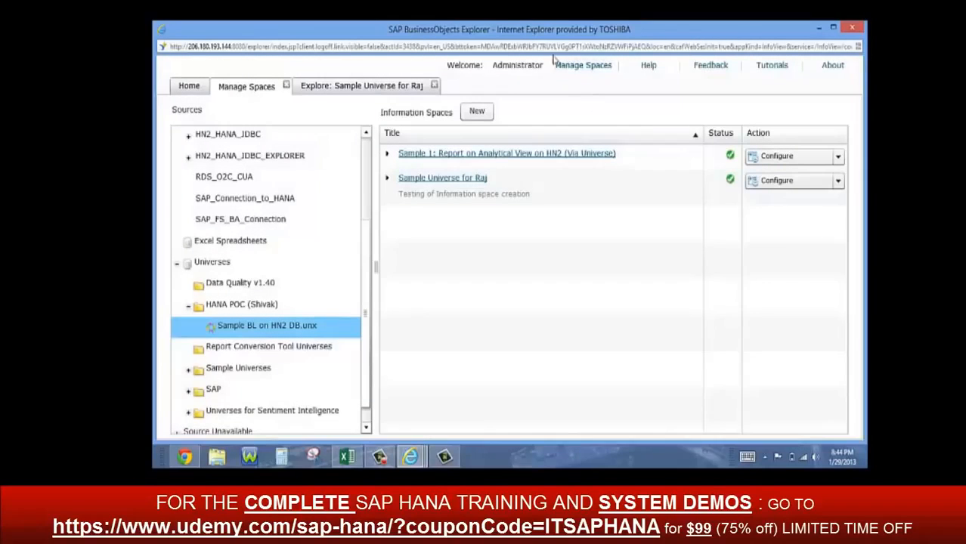
Open the Sample Universe information space for exploration from the home page
{"action": "left_click", "coordinate": [190, 90]}
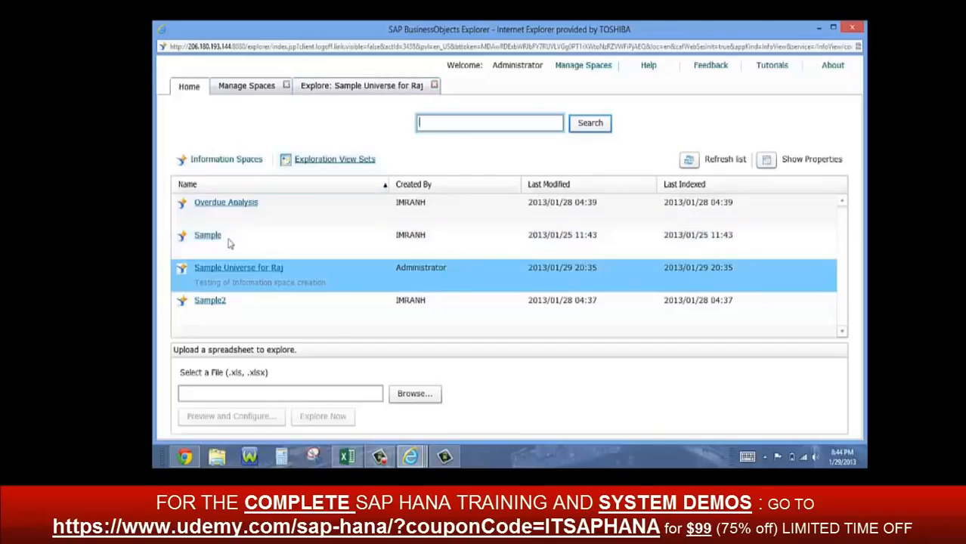
{"action": "left_click", "coordinate": [224, 269]}
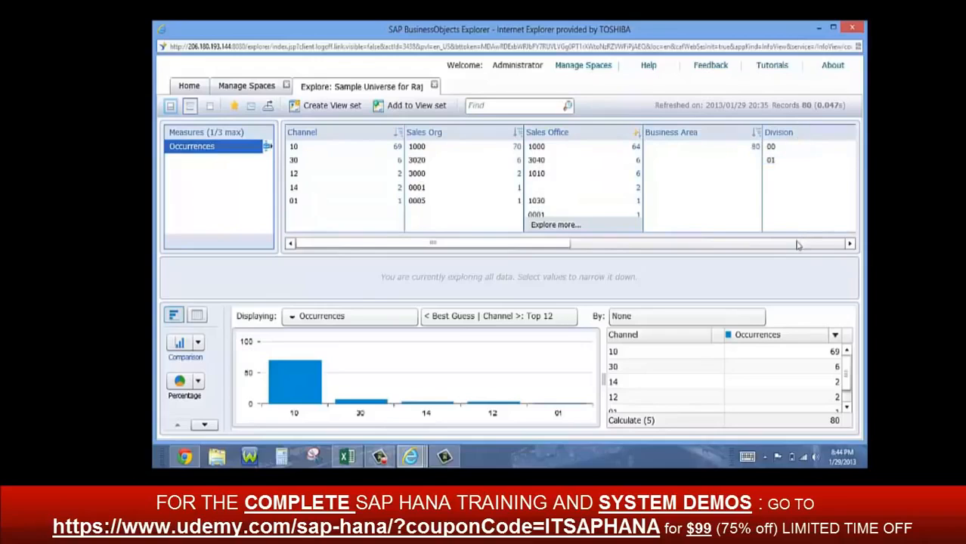
Narrow the exploration to Channel 10 and Sales Office 1000, and clear both selections
{"action": "left_click", "coordinate": [300, 147]}
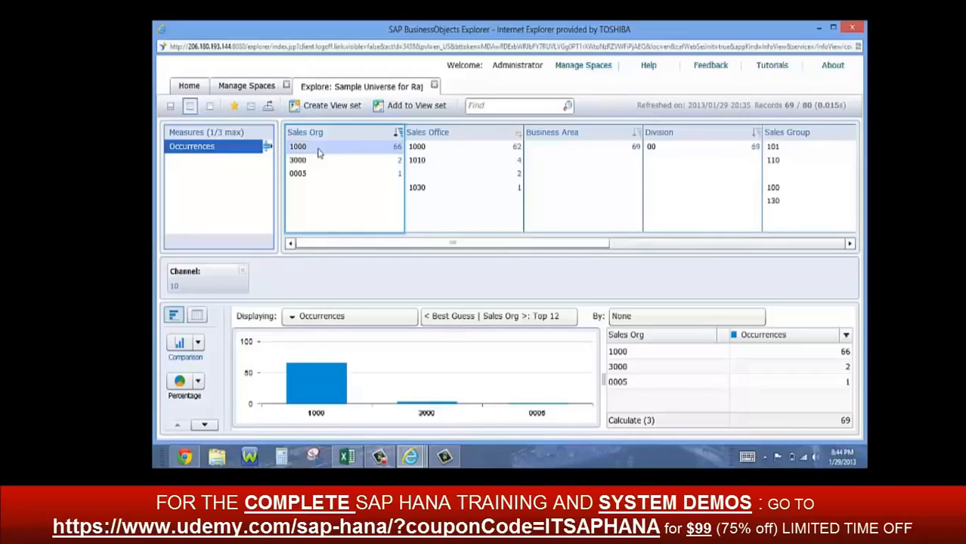
{"action": "double_click", "coordinate": [423, 148]}
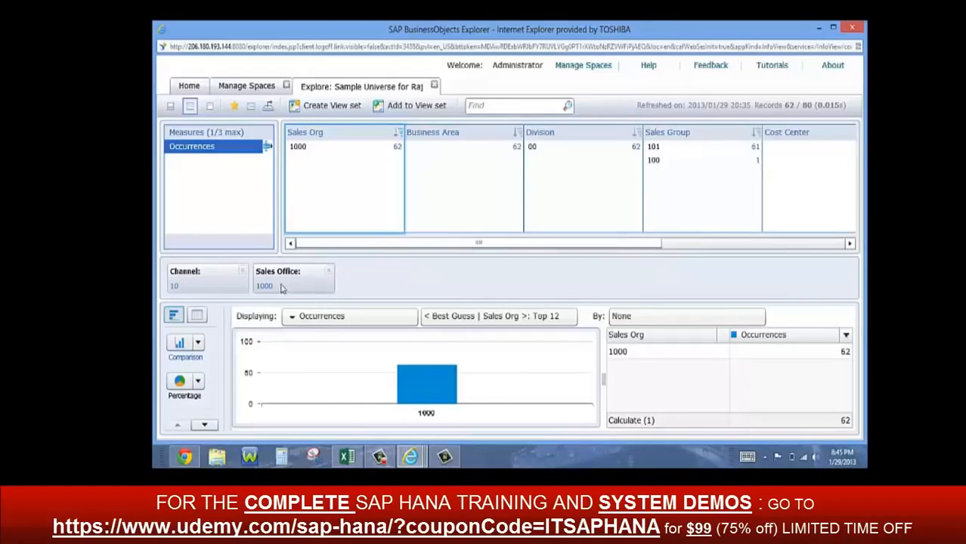
{"action": "left_click", "coordinate": [242, 271]}
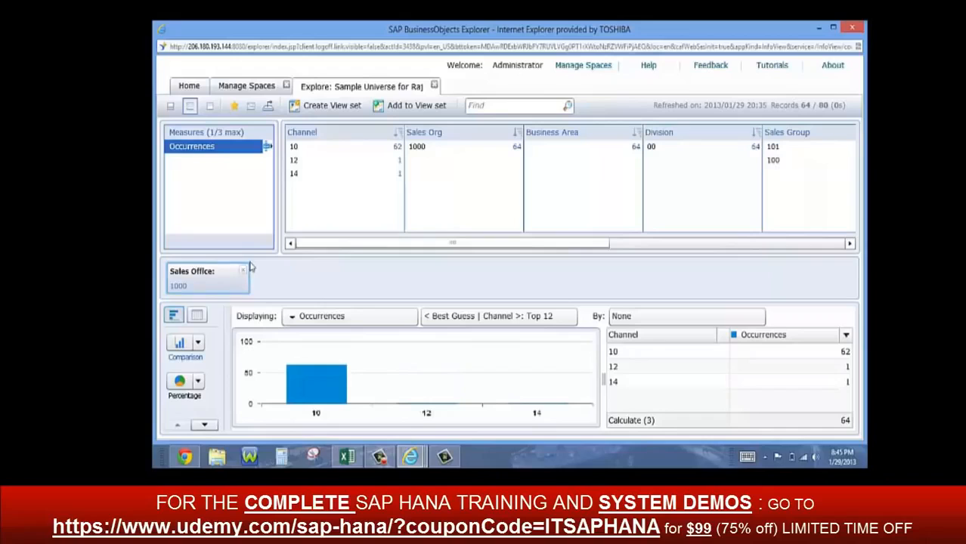
{"action": "left_click", "coordinate": [243, 272]}
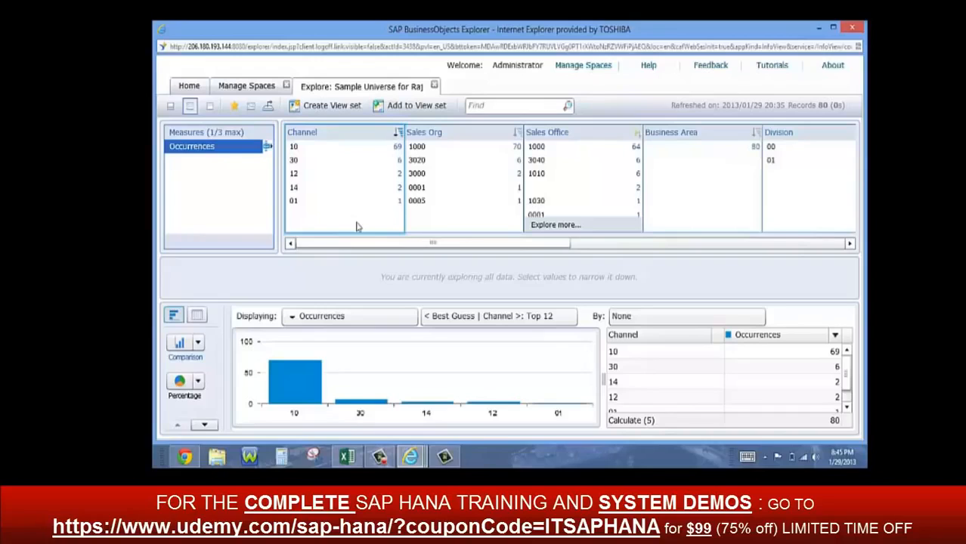
Narrow the exploration to Division 00 and separately to Sales Office 1000, clearing each selection after viewing the chart
{"action": "left_click", "coordinate": [771, 148]}
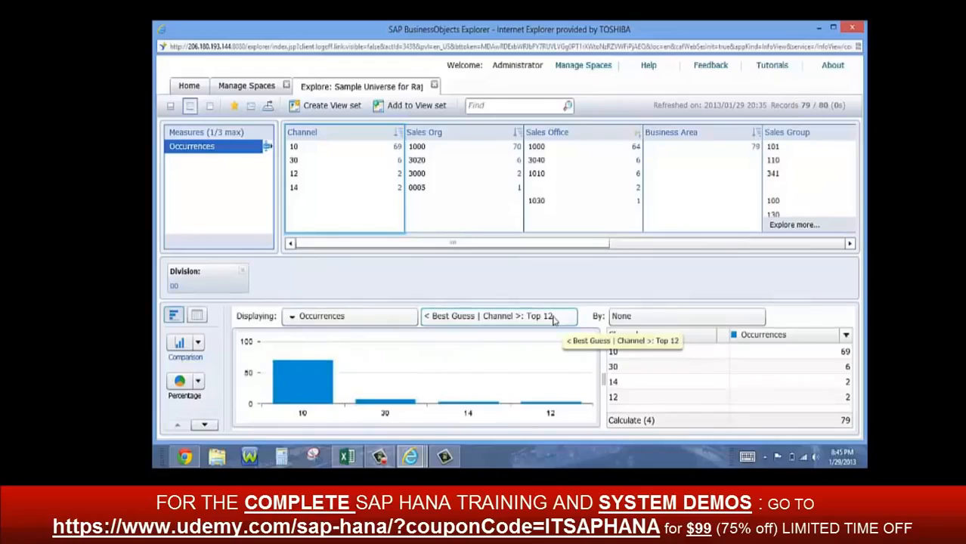
{"action": "mouse_move", "coordinate": [485, 368]}
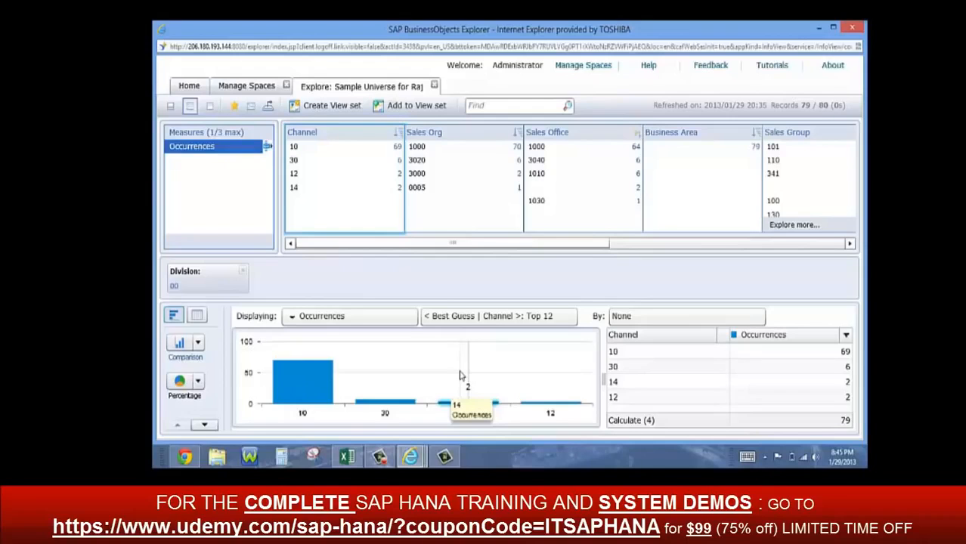
{"action": "left_click", "coordinate": [243, 272]}
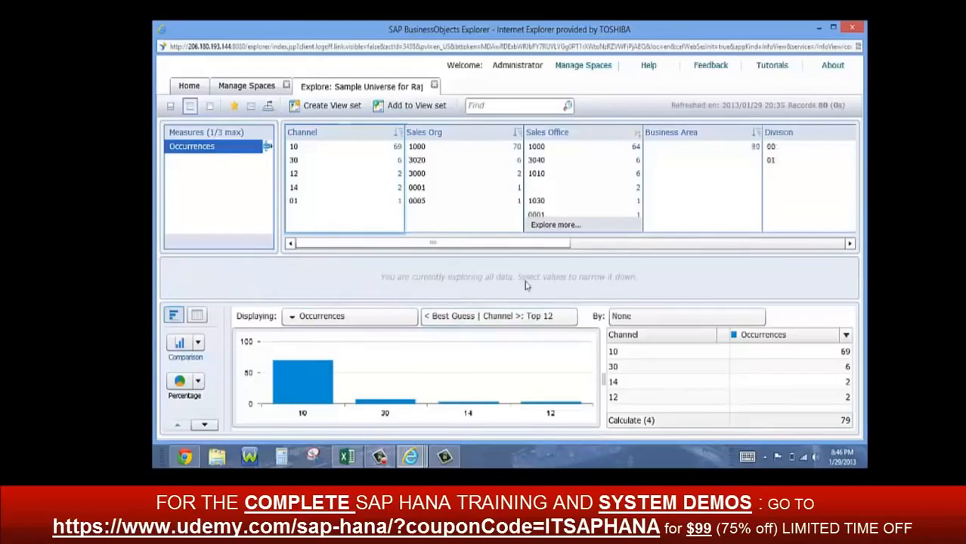
{"action": "left_click", "coordinate": [538, 146]}
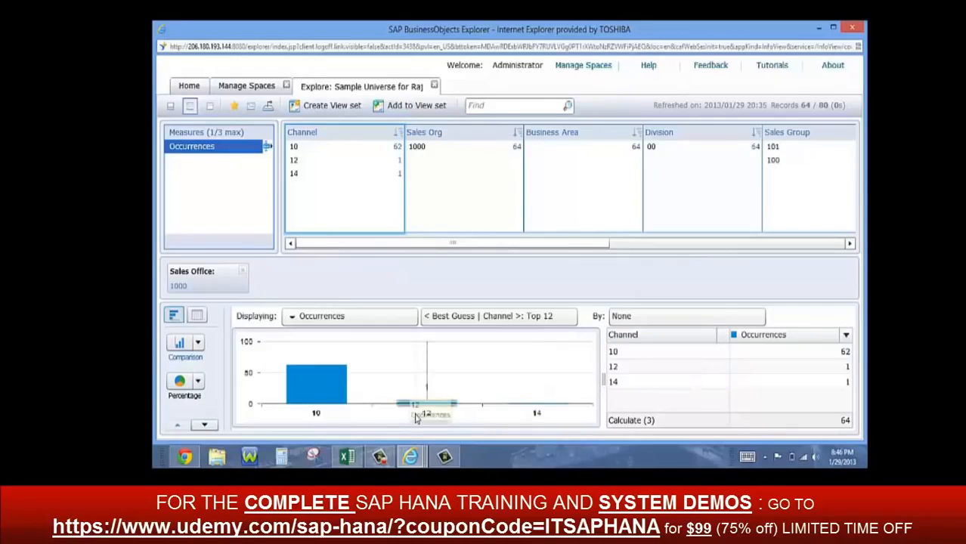
{"action": "left_click", "coordinate": [409, 457]}
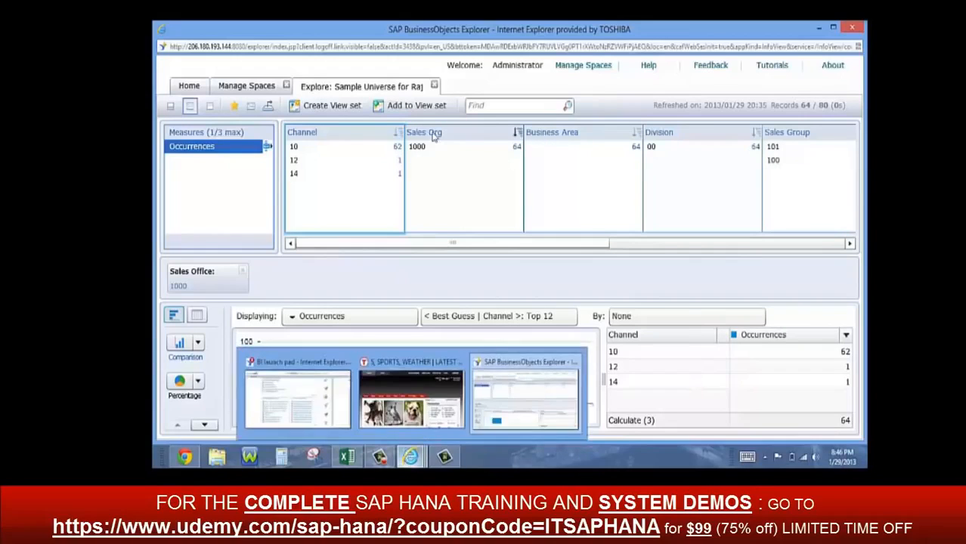
{"action": "left_click", "coordinate": [243, 272]}
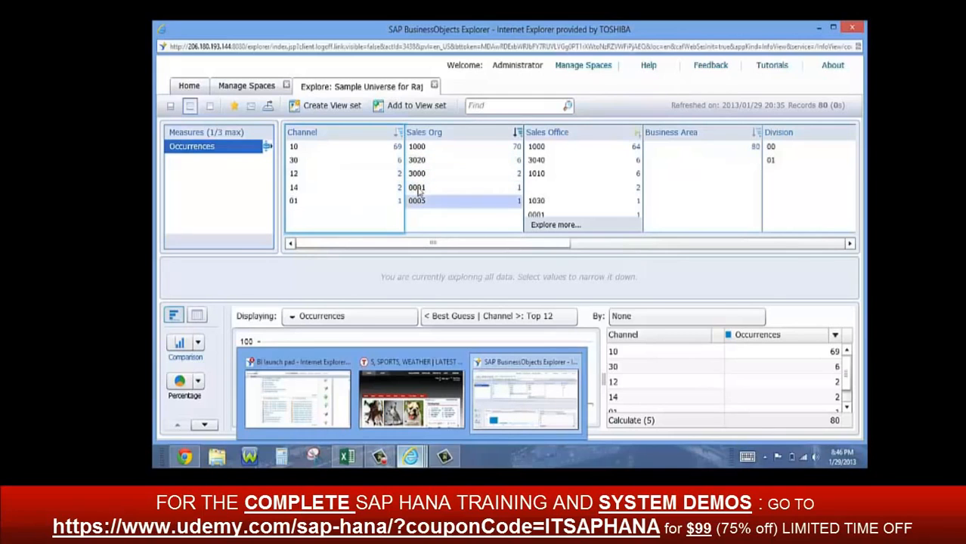
Narrow the exploration to Sales Org 1000
{"action": "left_click", "coordinate": [421, 147]}
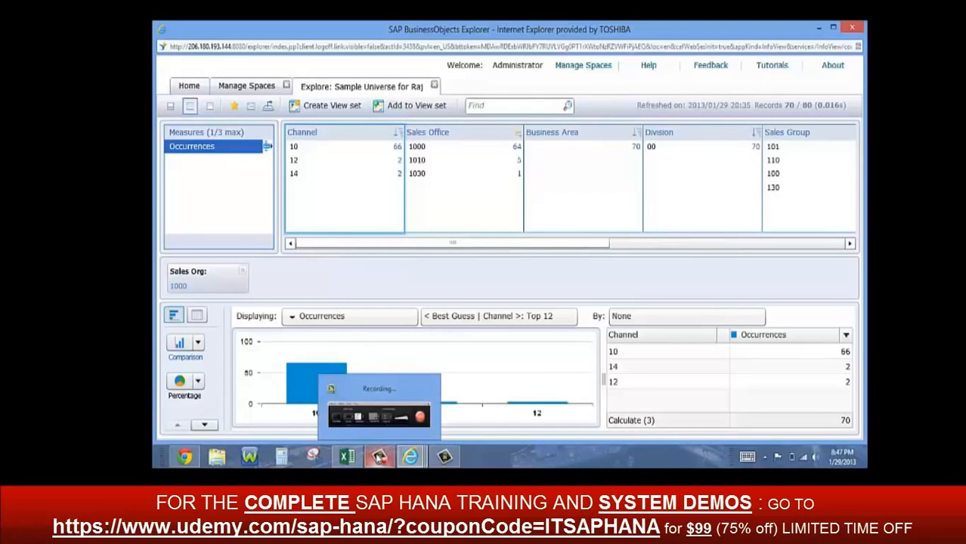
{"action": "left_click", "coordinate": [379, 457]}
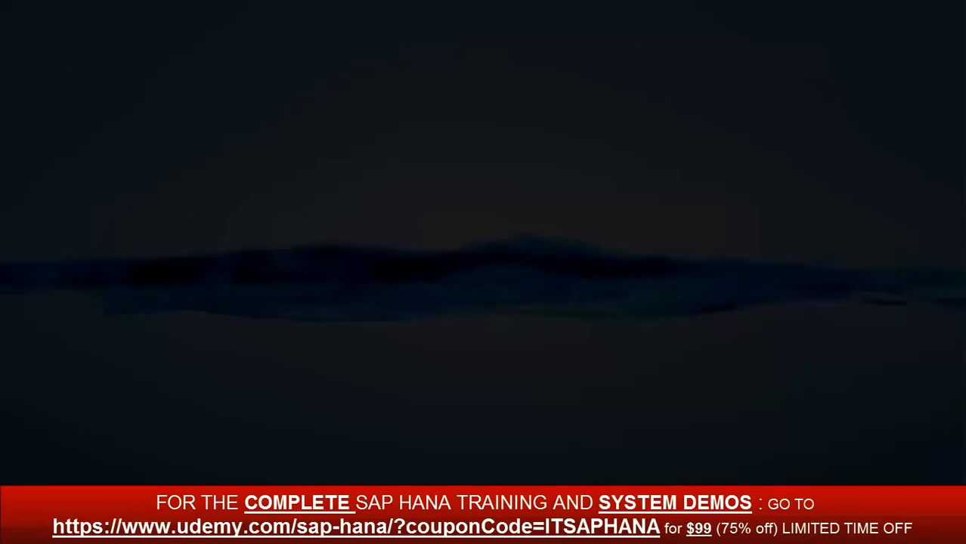